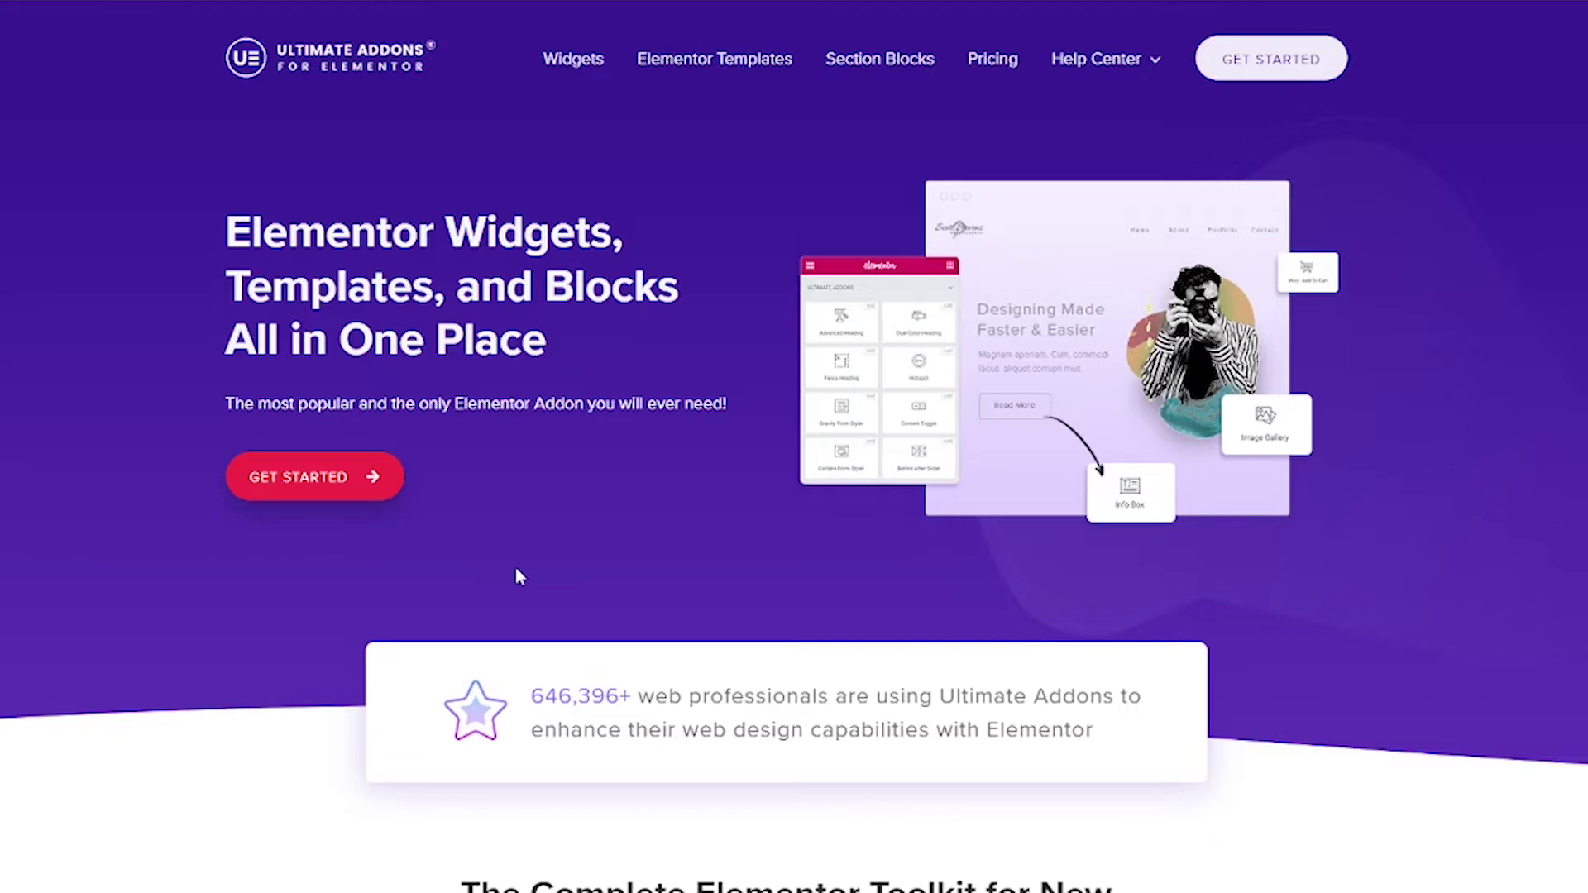
- Review the Ultimate Addons pricing plans, then check the Downloads page listing version 1.36.10
left_click(313, 496)
scroll(582, 492, "down", 1)
scroll(581, 492, "down", 4)
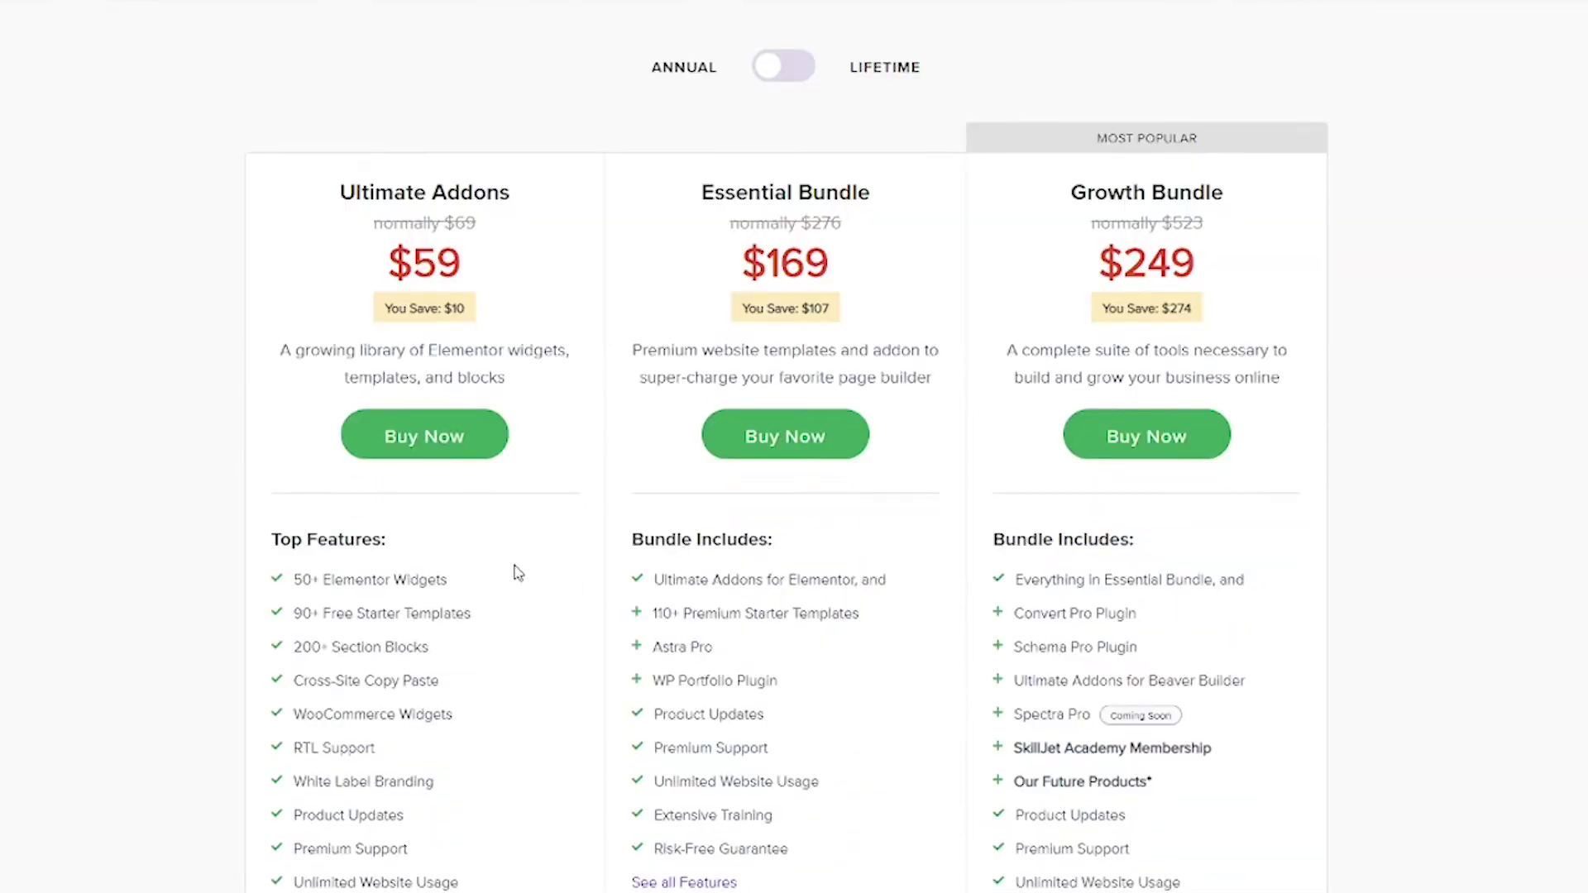
scroll(447, 567, "down", 1)
scroll(380, 523, "down", 1)
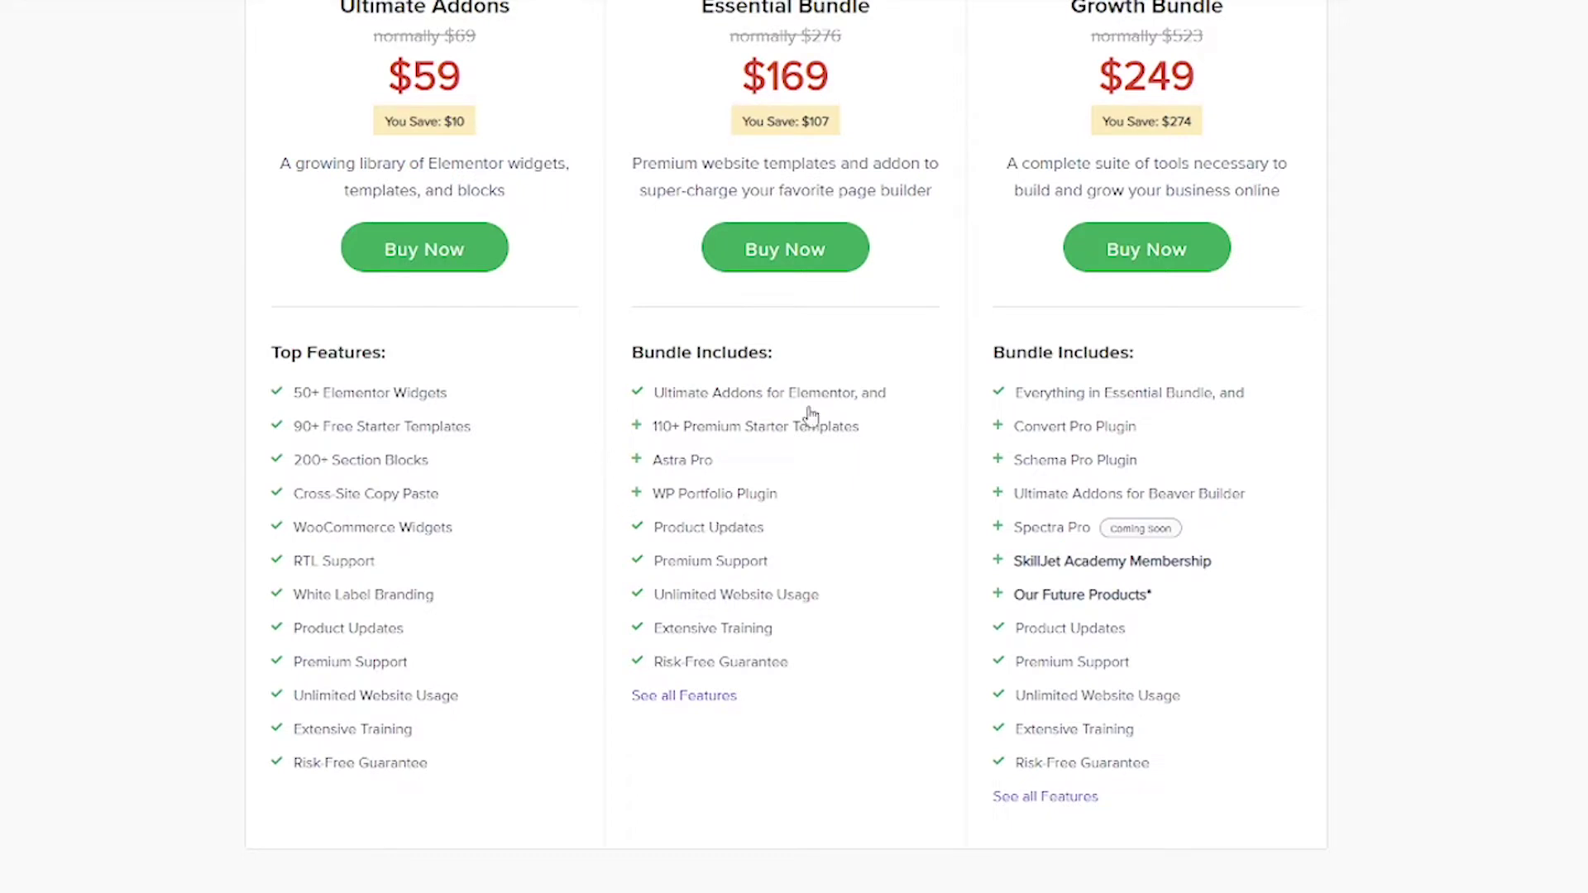
scroll(636, 513, "up", 1)
mouse_move(705, 488)
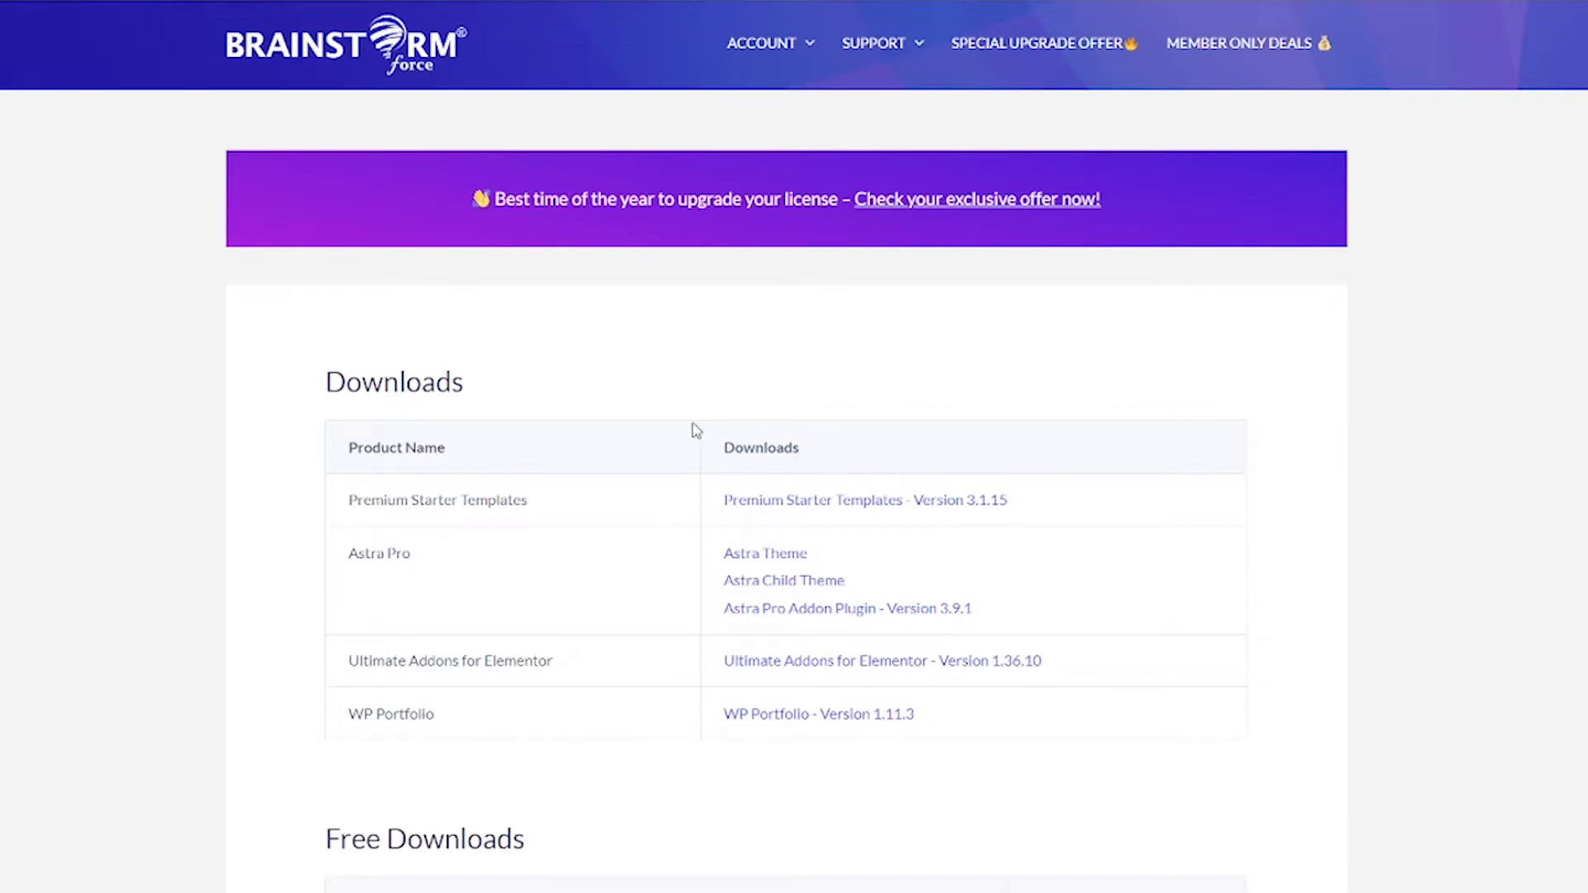
mouse_move(736, 48)
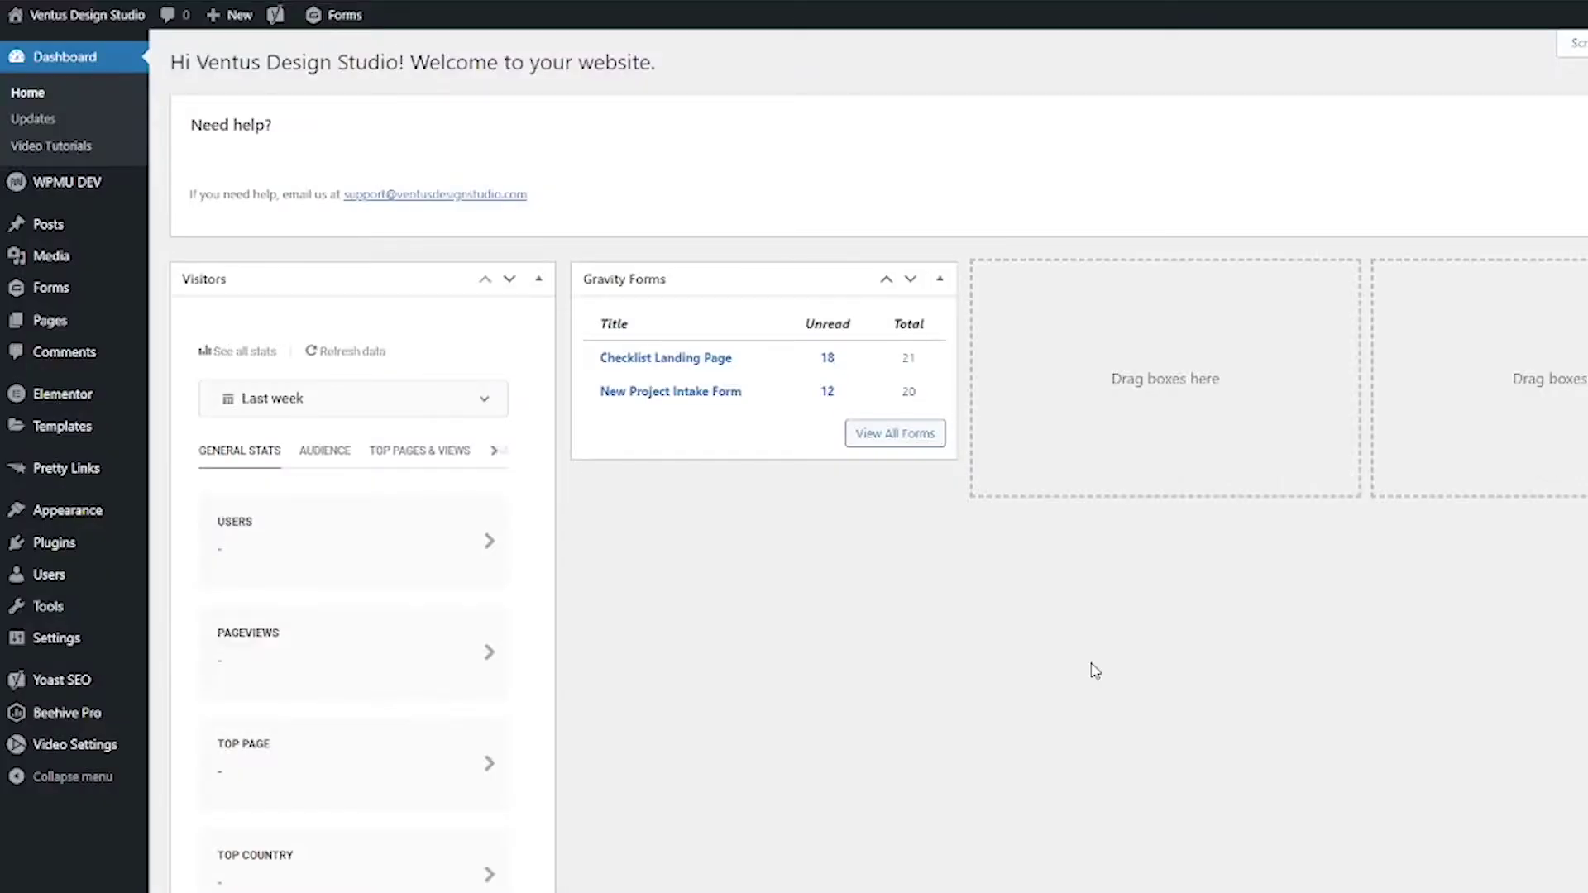
- Bring up the Upload Plugin box under Plugins > Add New
mouse_move(62, 548)
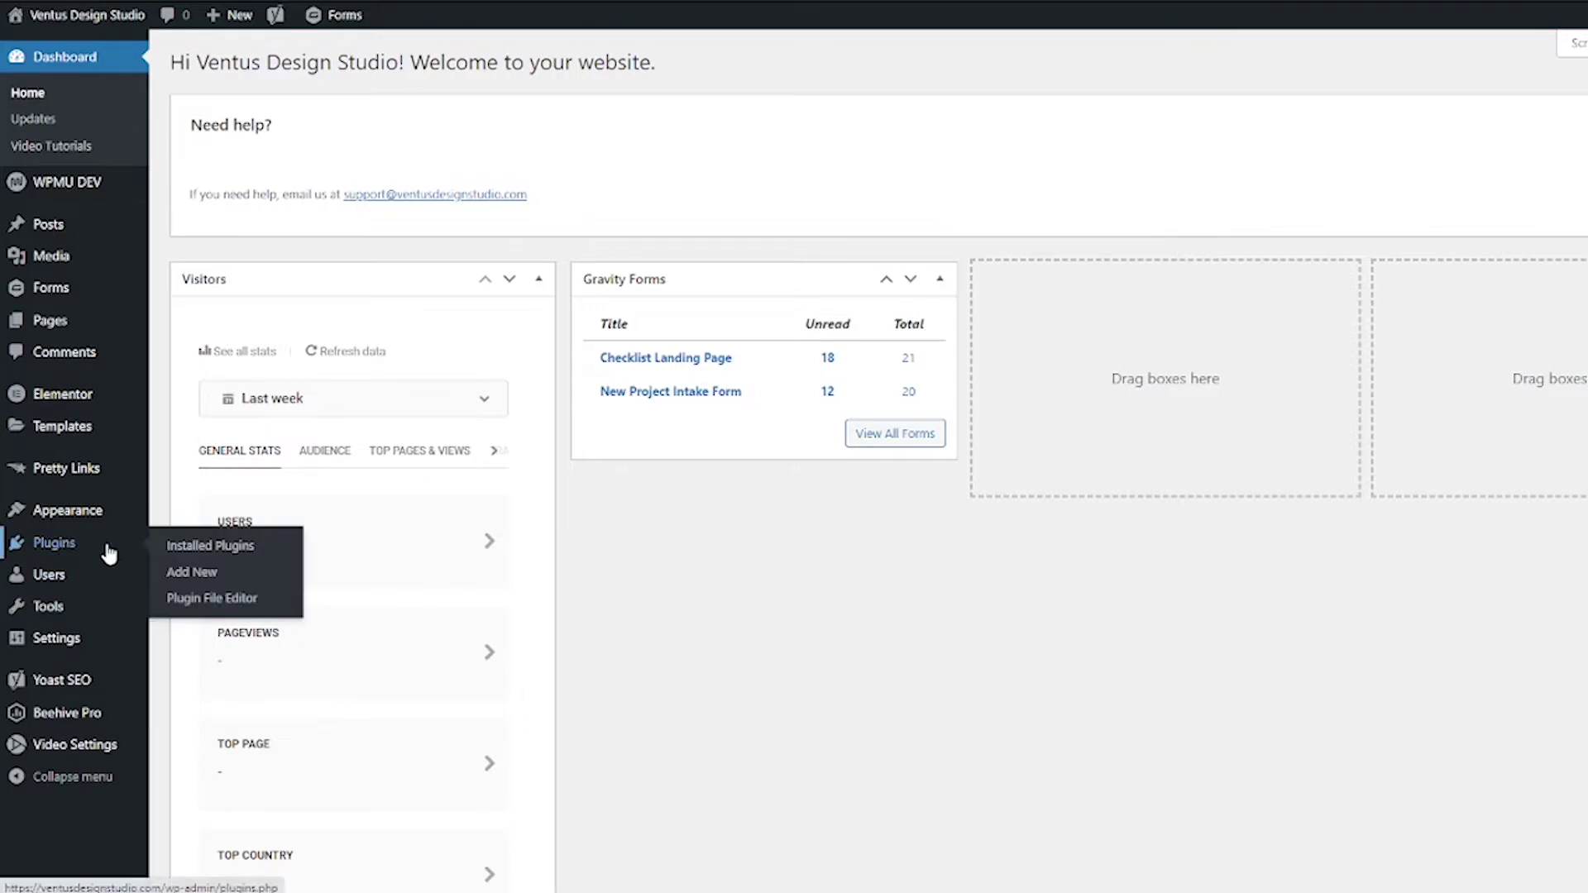
left_click(234, 579)
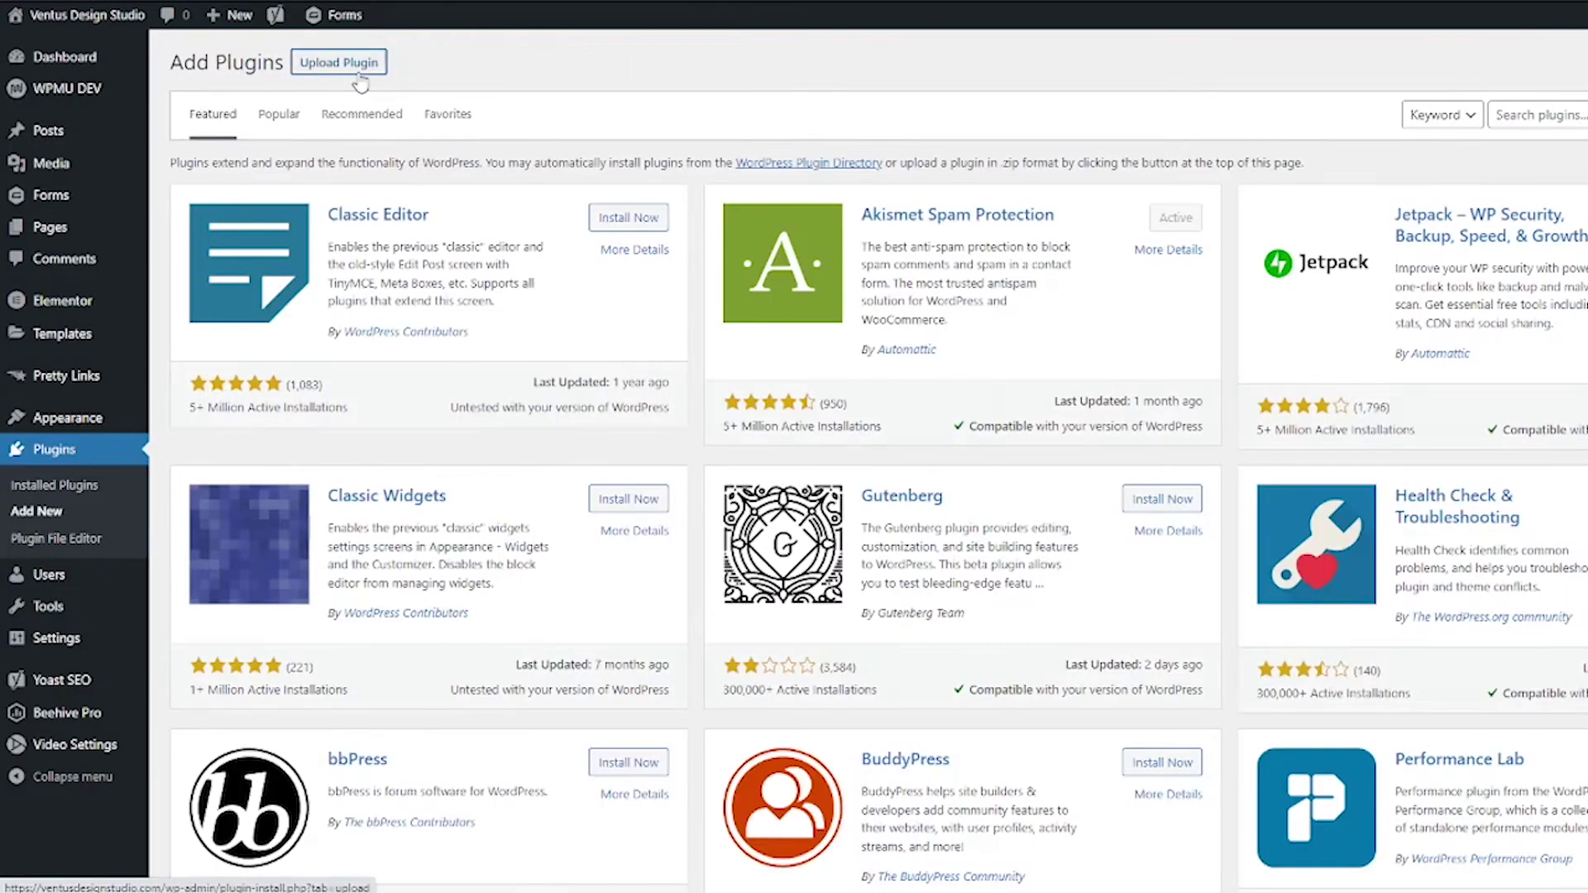
left_click(338, 62)
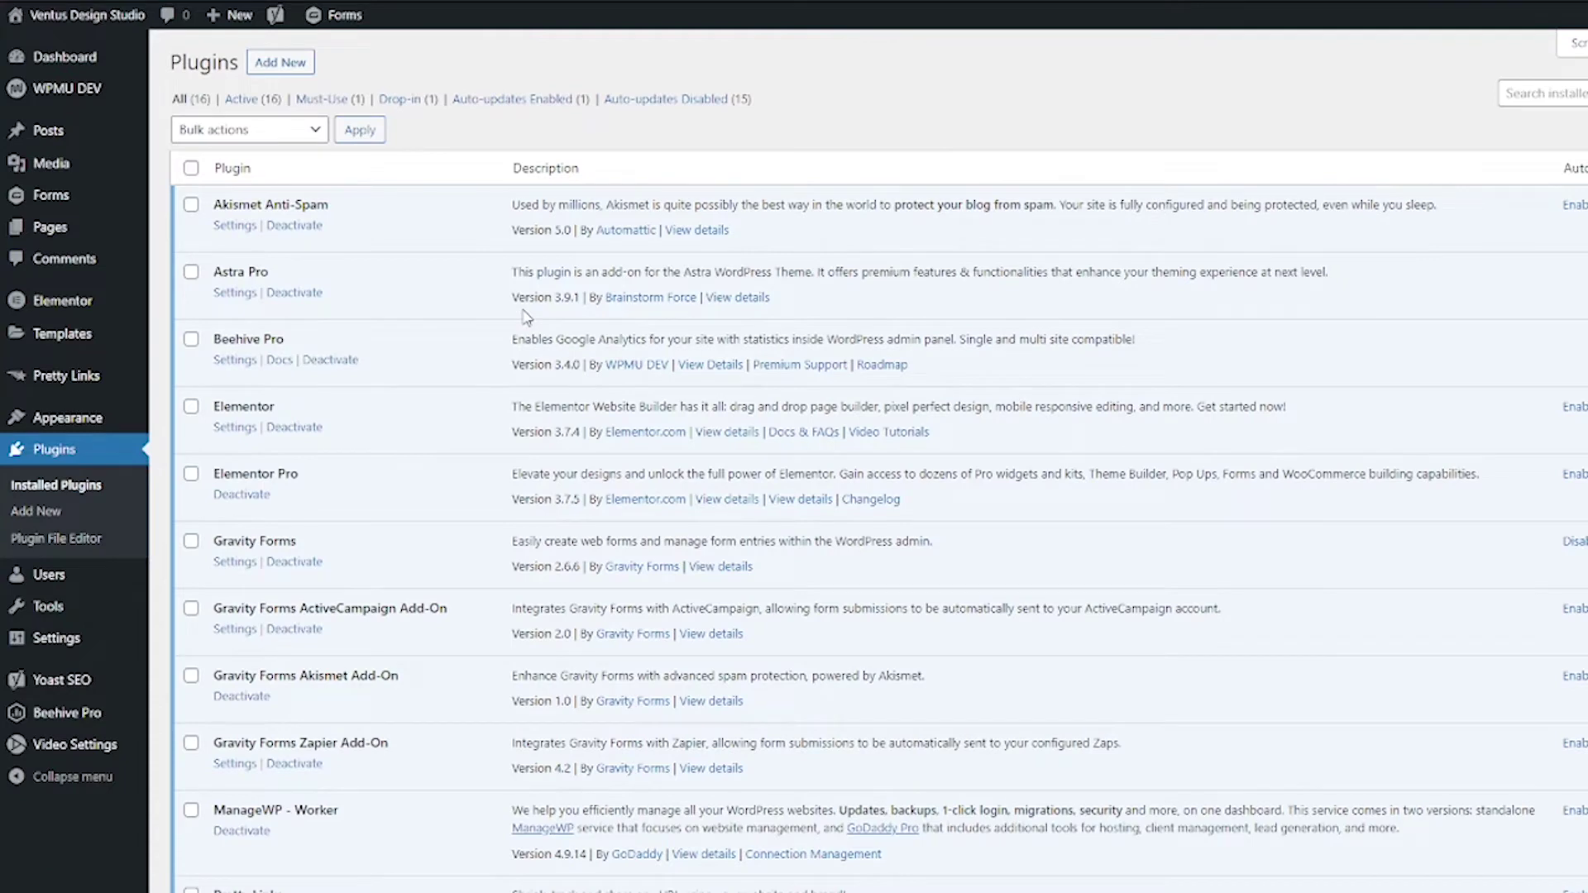
- Confirm the Ultimate Addons for Elementor 1.36.10 license is active in Installed Plugins
scroll(523, 316, "down", 3)
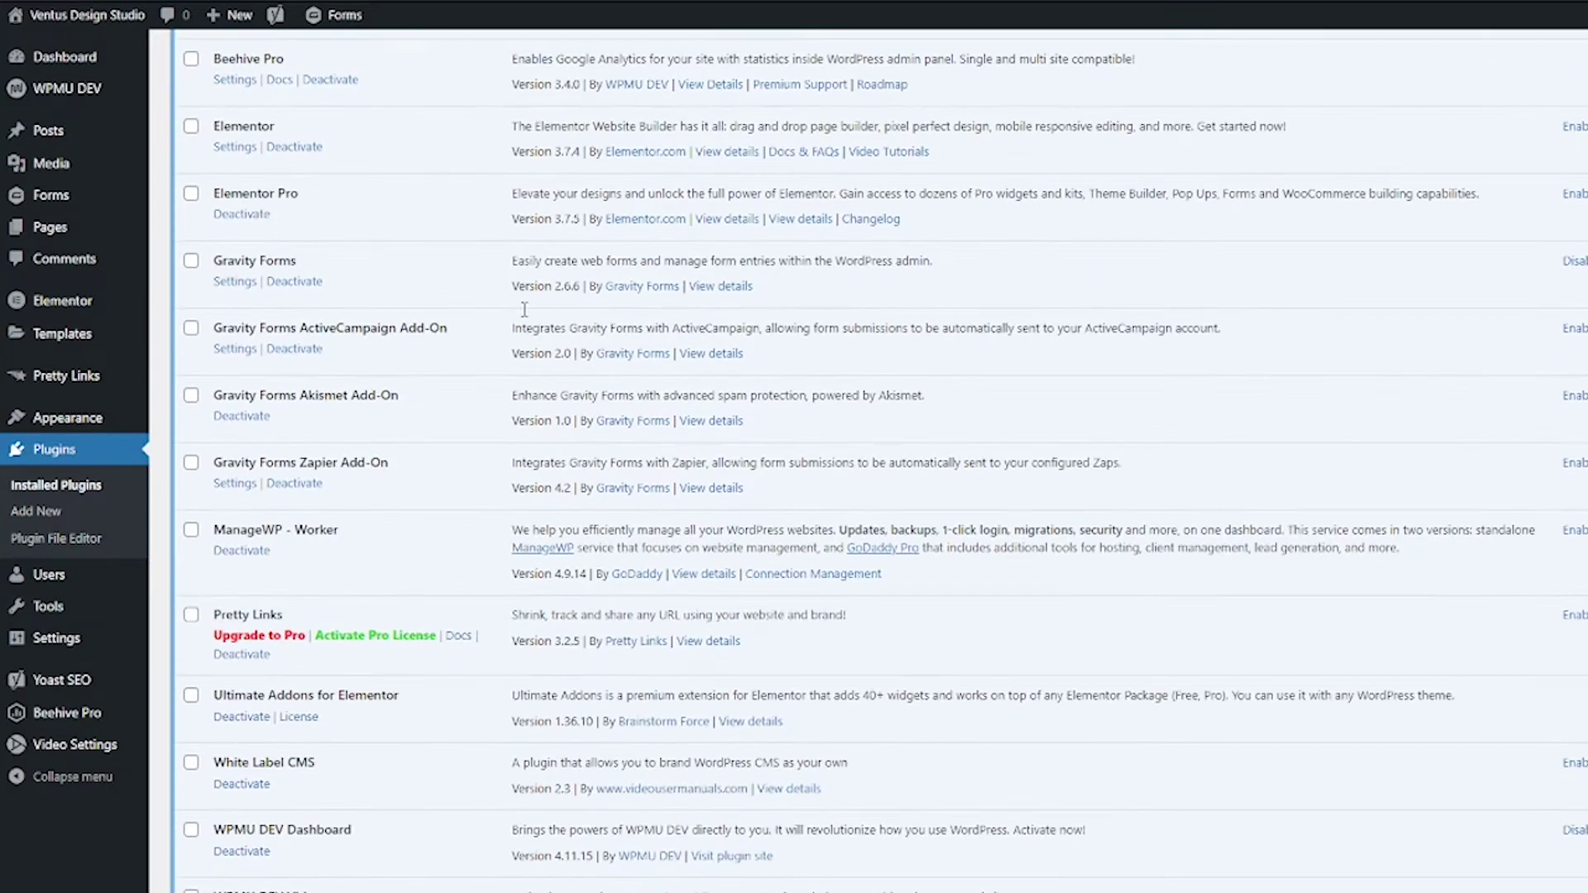
scroll(523, 315, "down", 2)
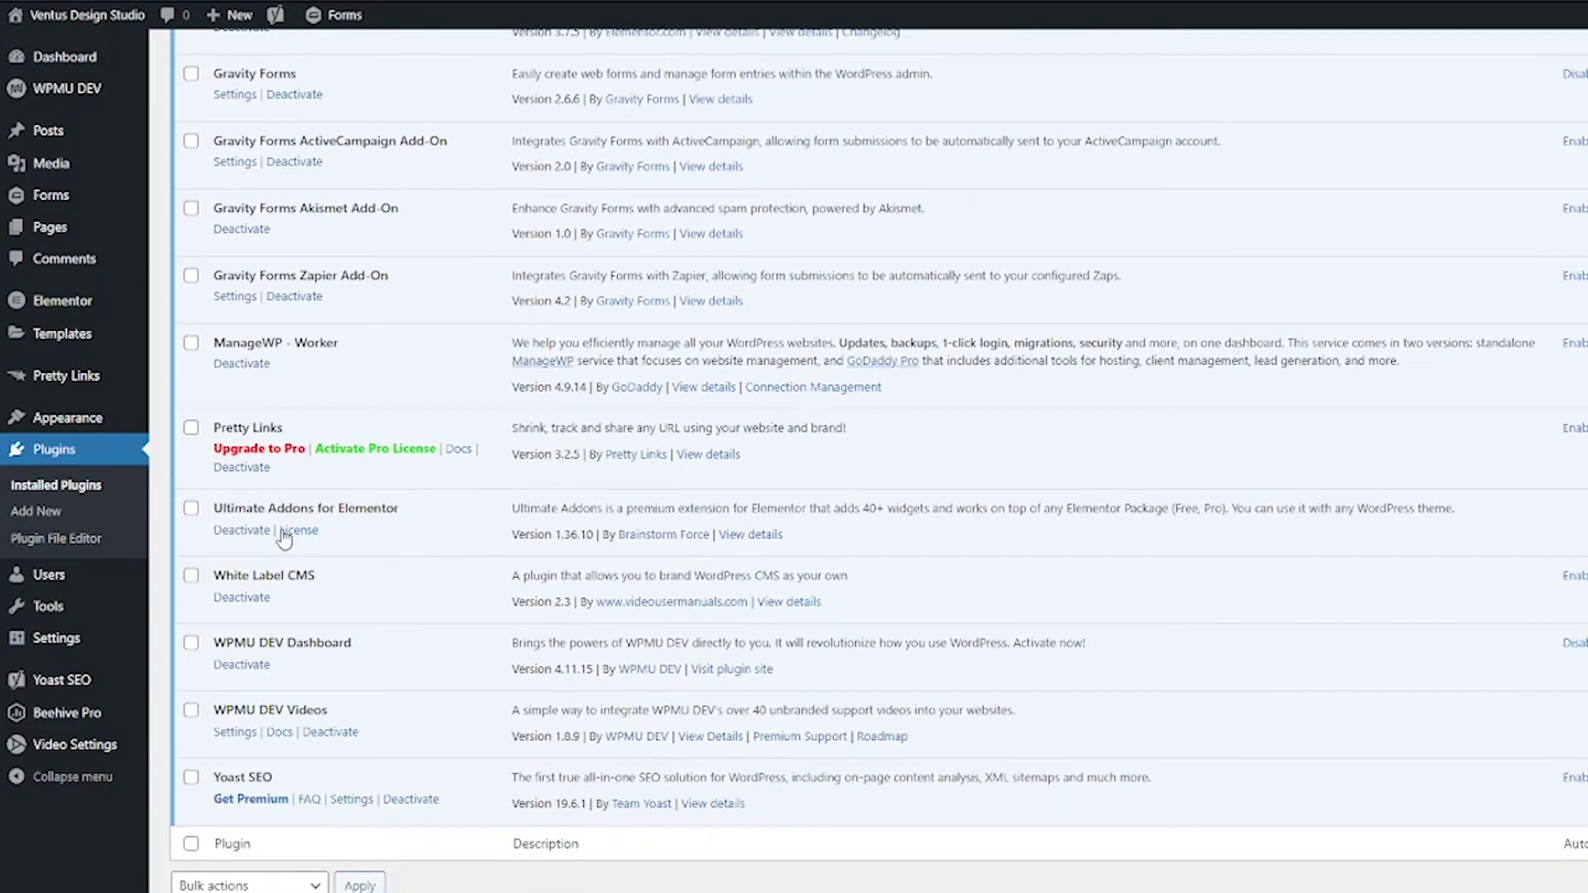
left_click(299, 530)
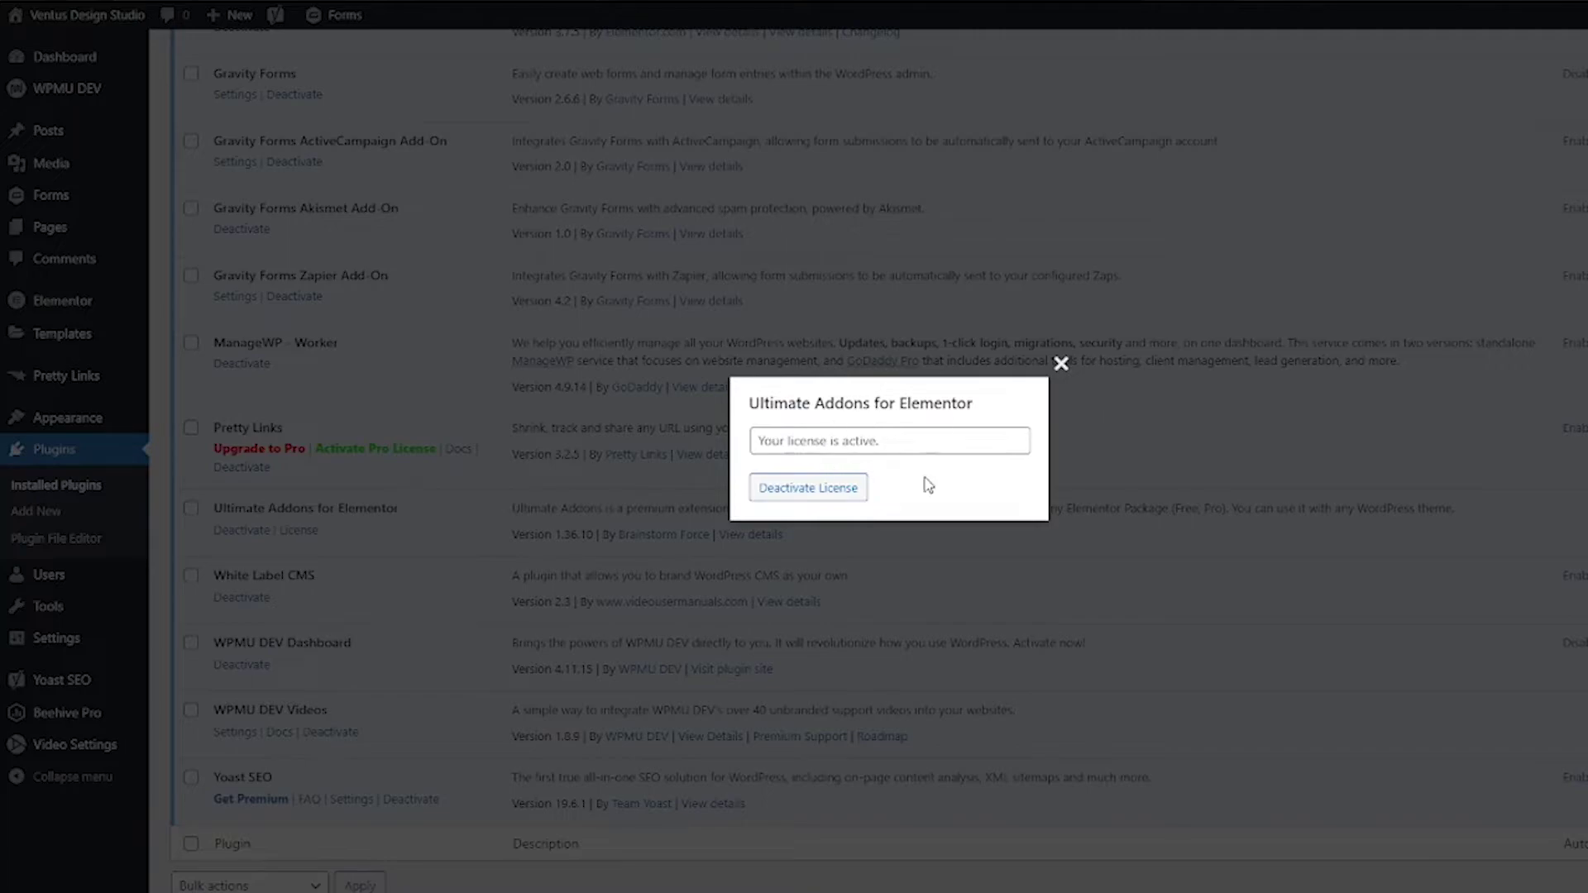
left_click(1060, 364)
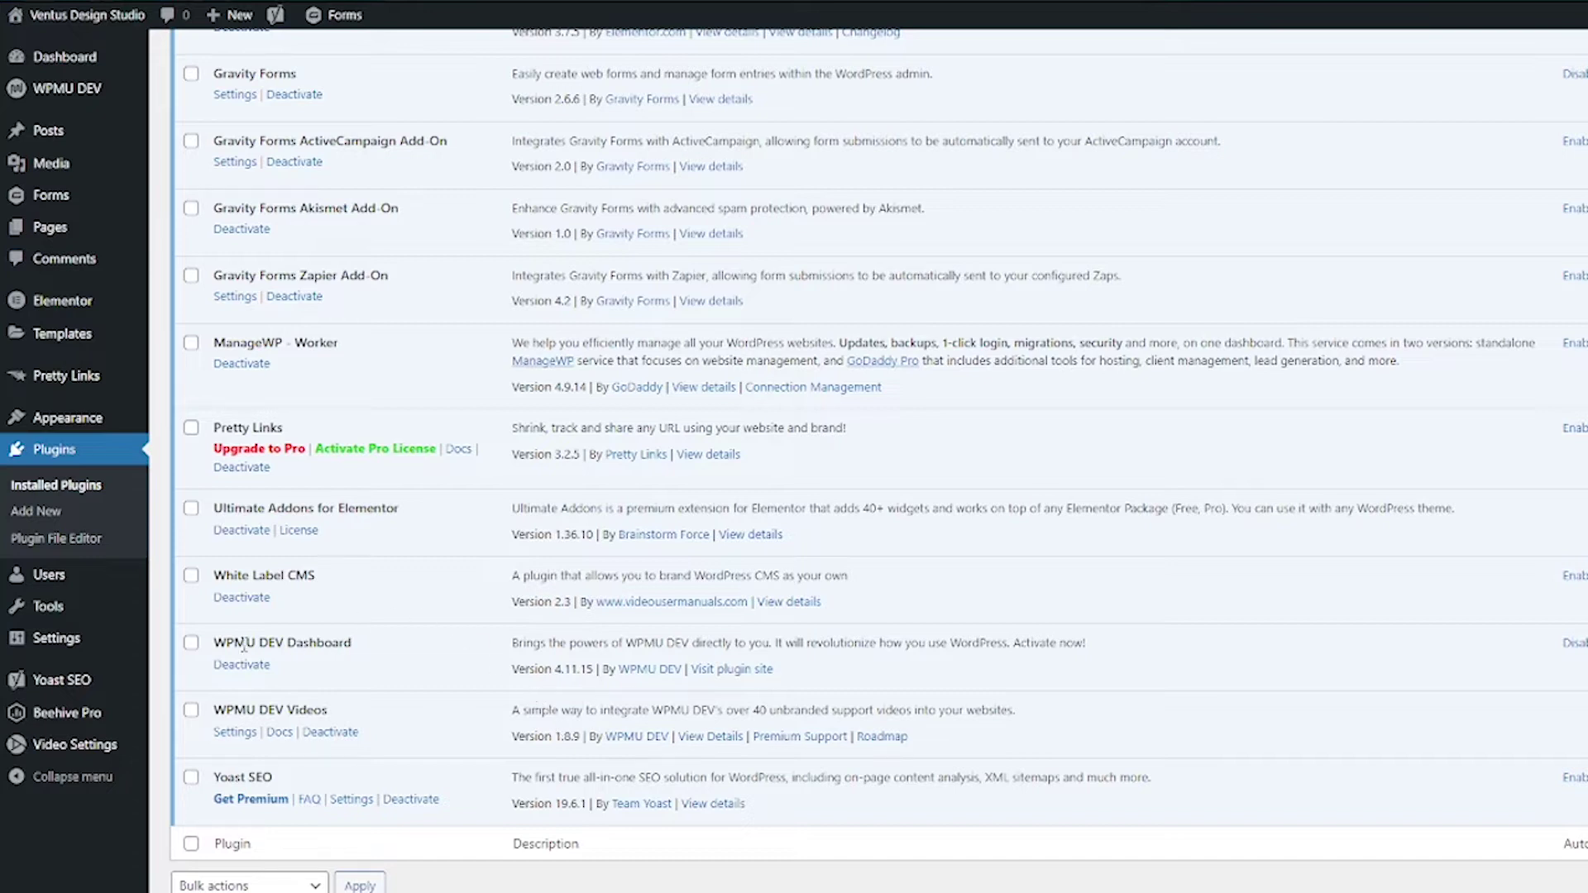
- Open UAE's Instagram Feed integration settings and scroll to the empty App ID, Secret and Token fields
mouse_move(111, 654)
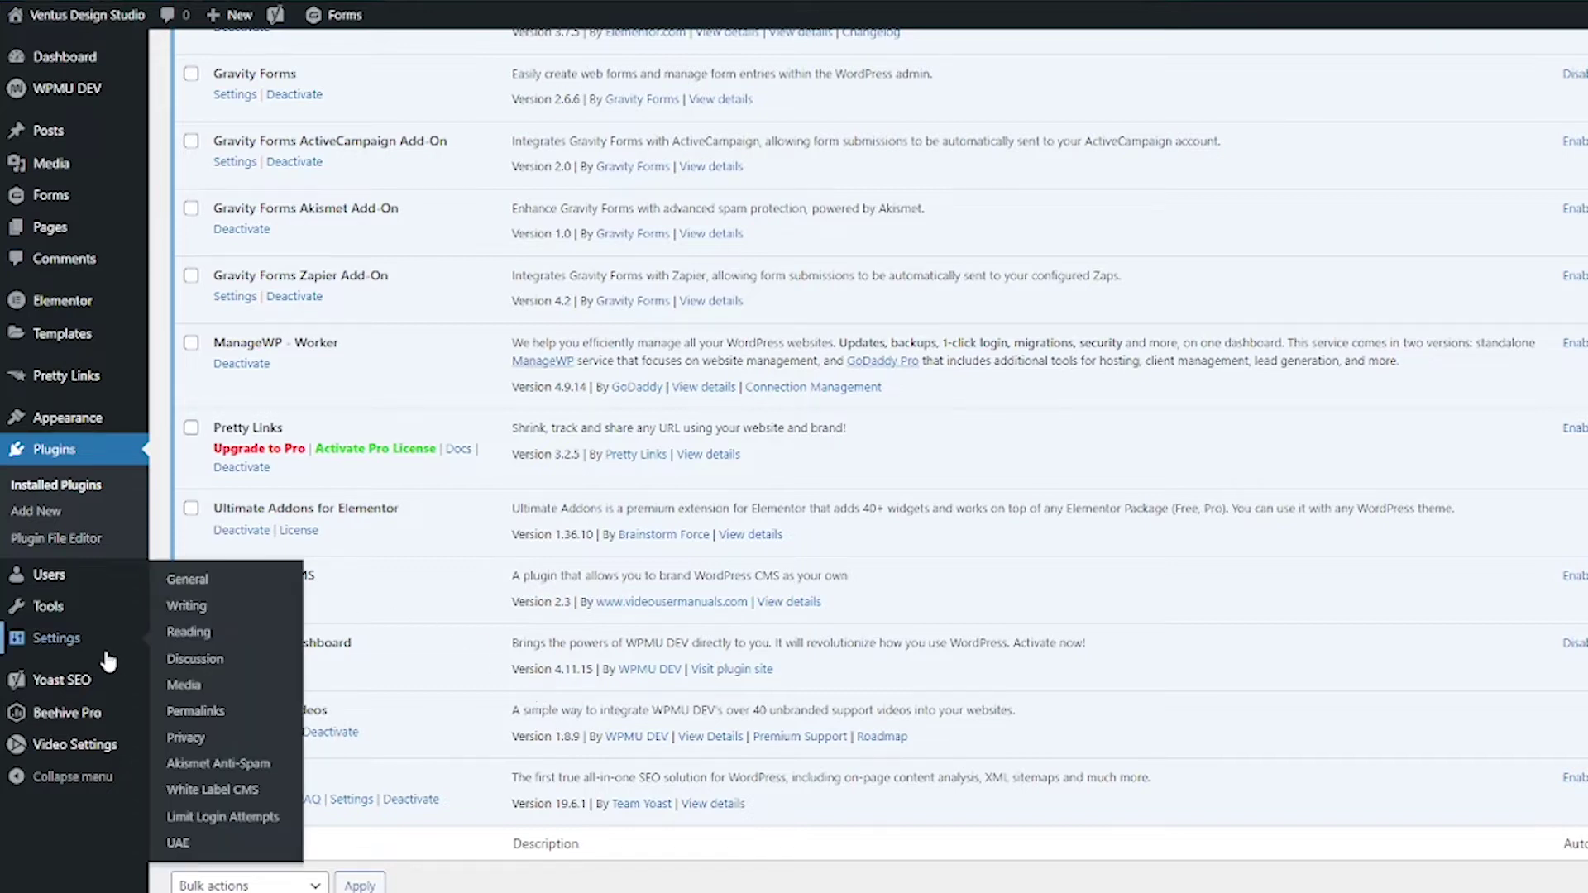
left_click(236, 849)
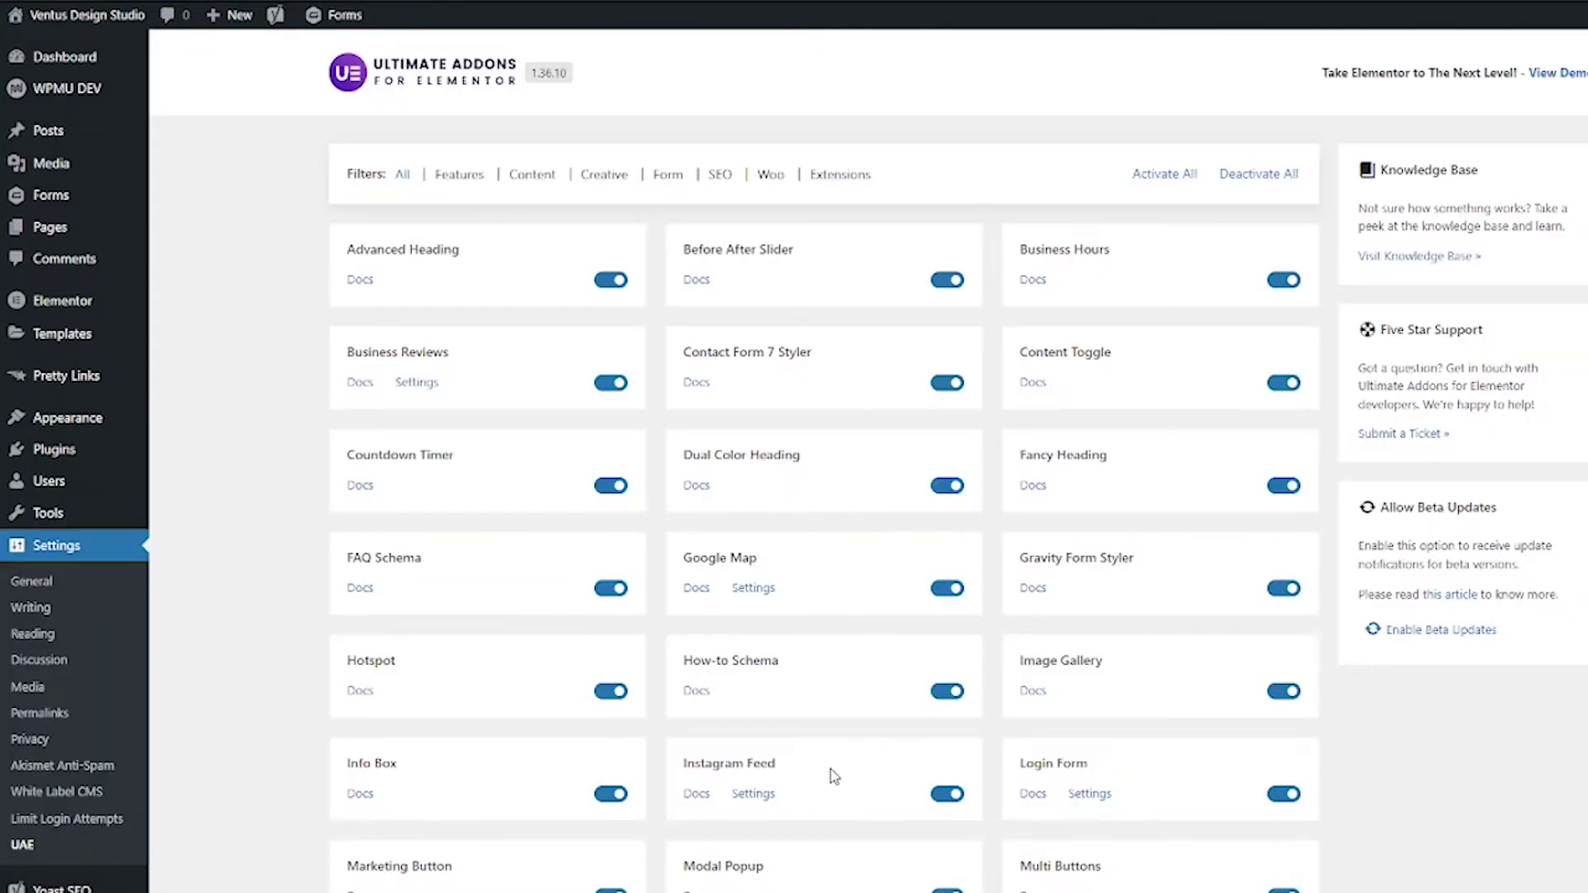
left_click(751, 796)
scroll(609, 664, "down", 5)
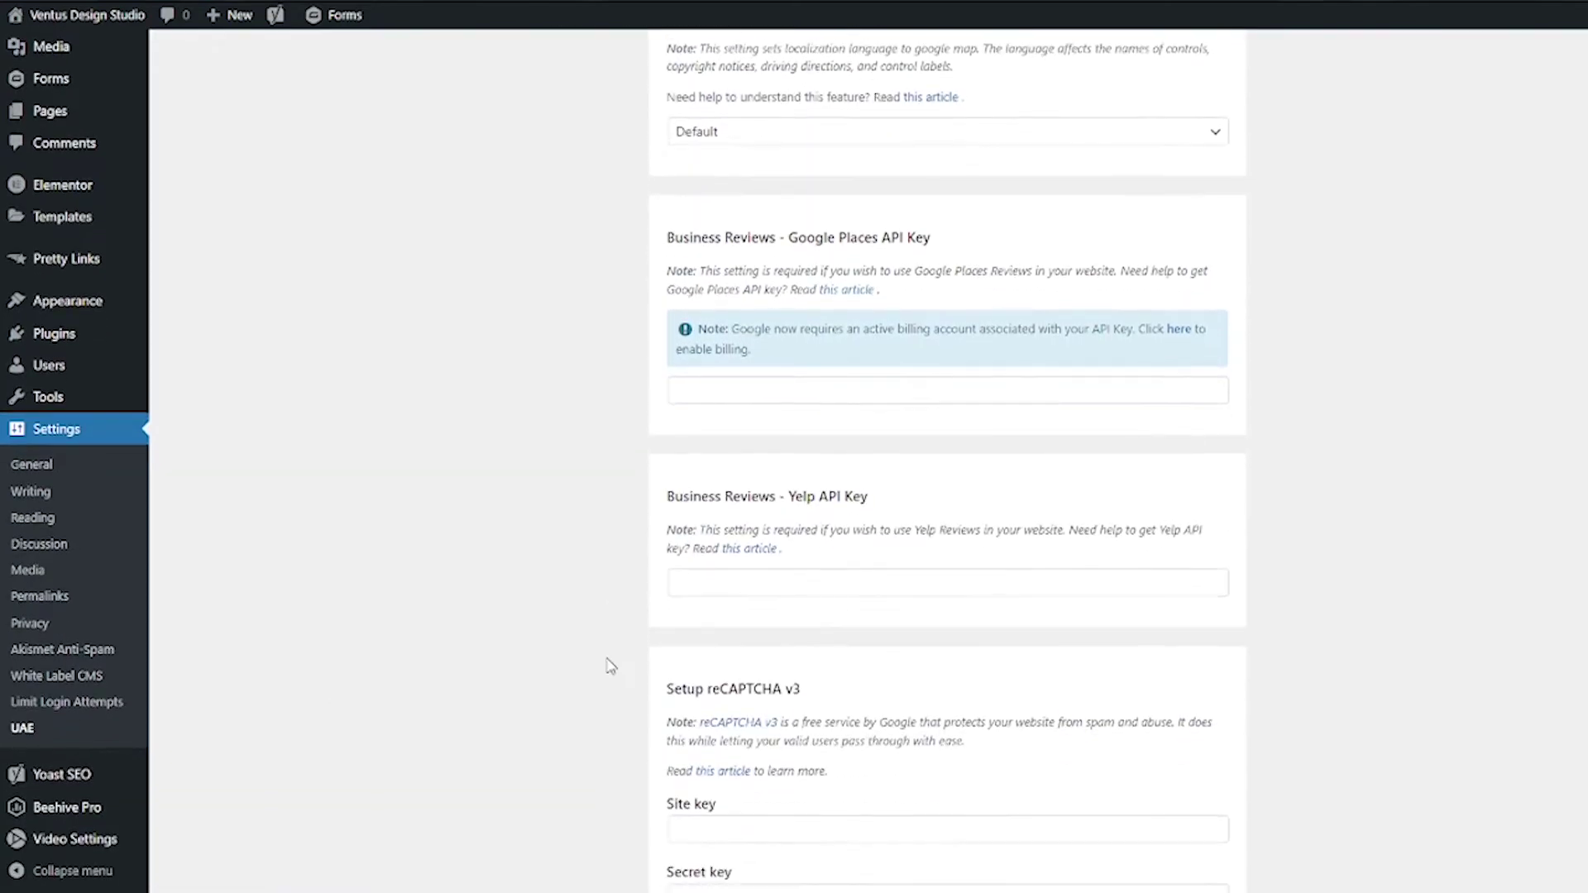
scroll(610, 665, "down", 9)
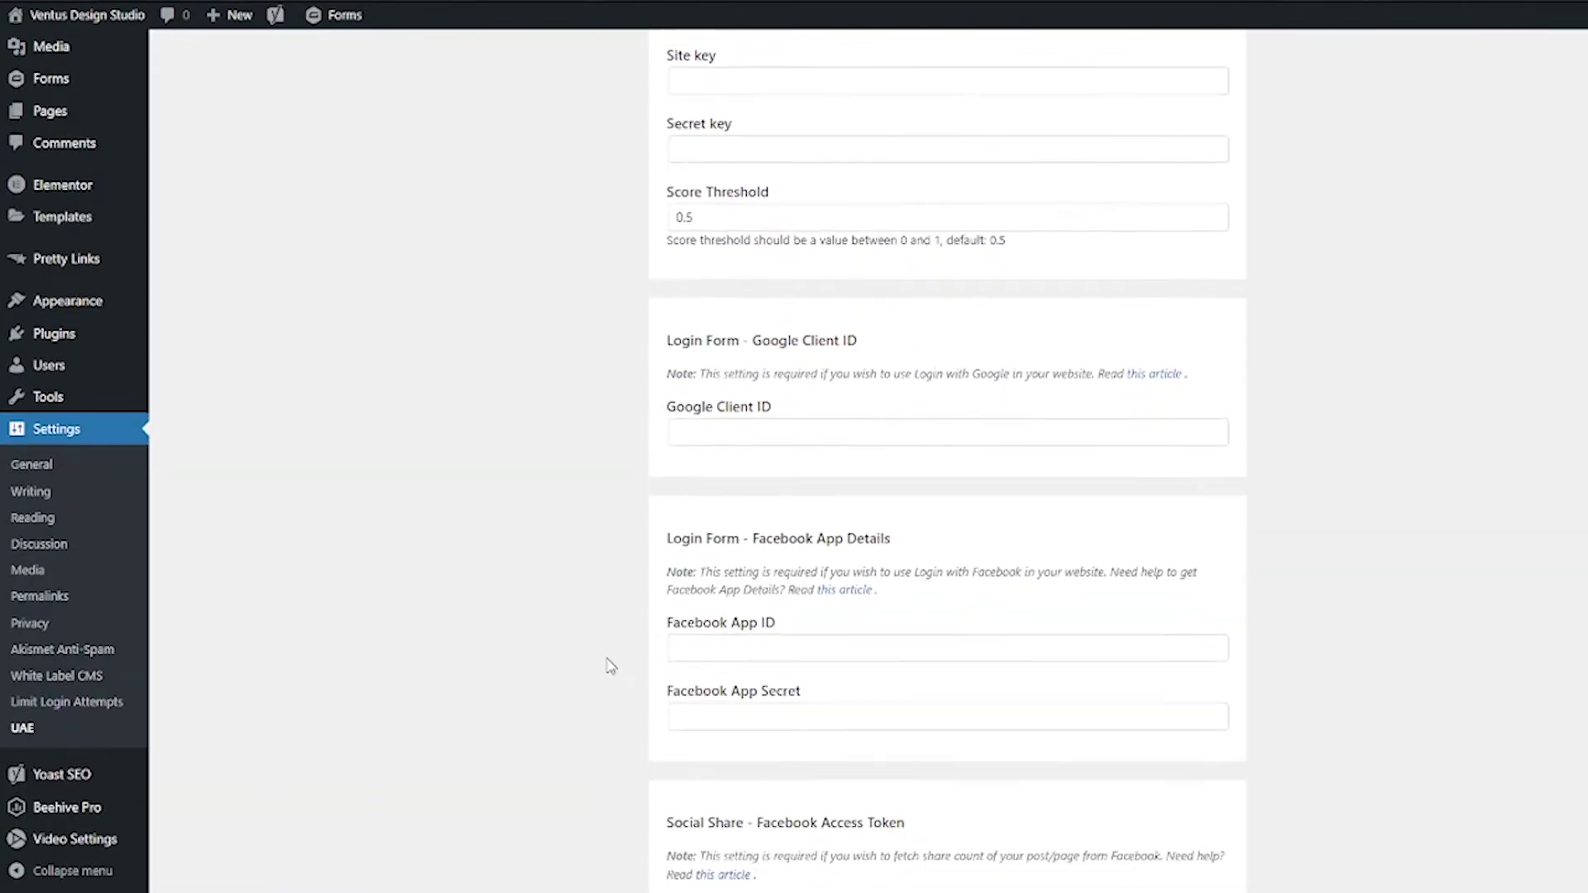
scroll(609, 666, "down", 9)
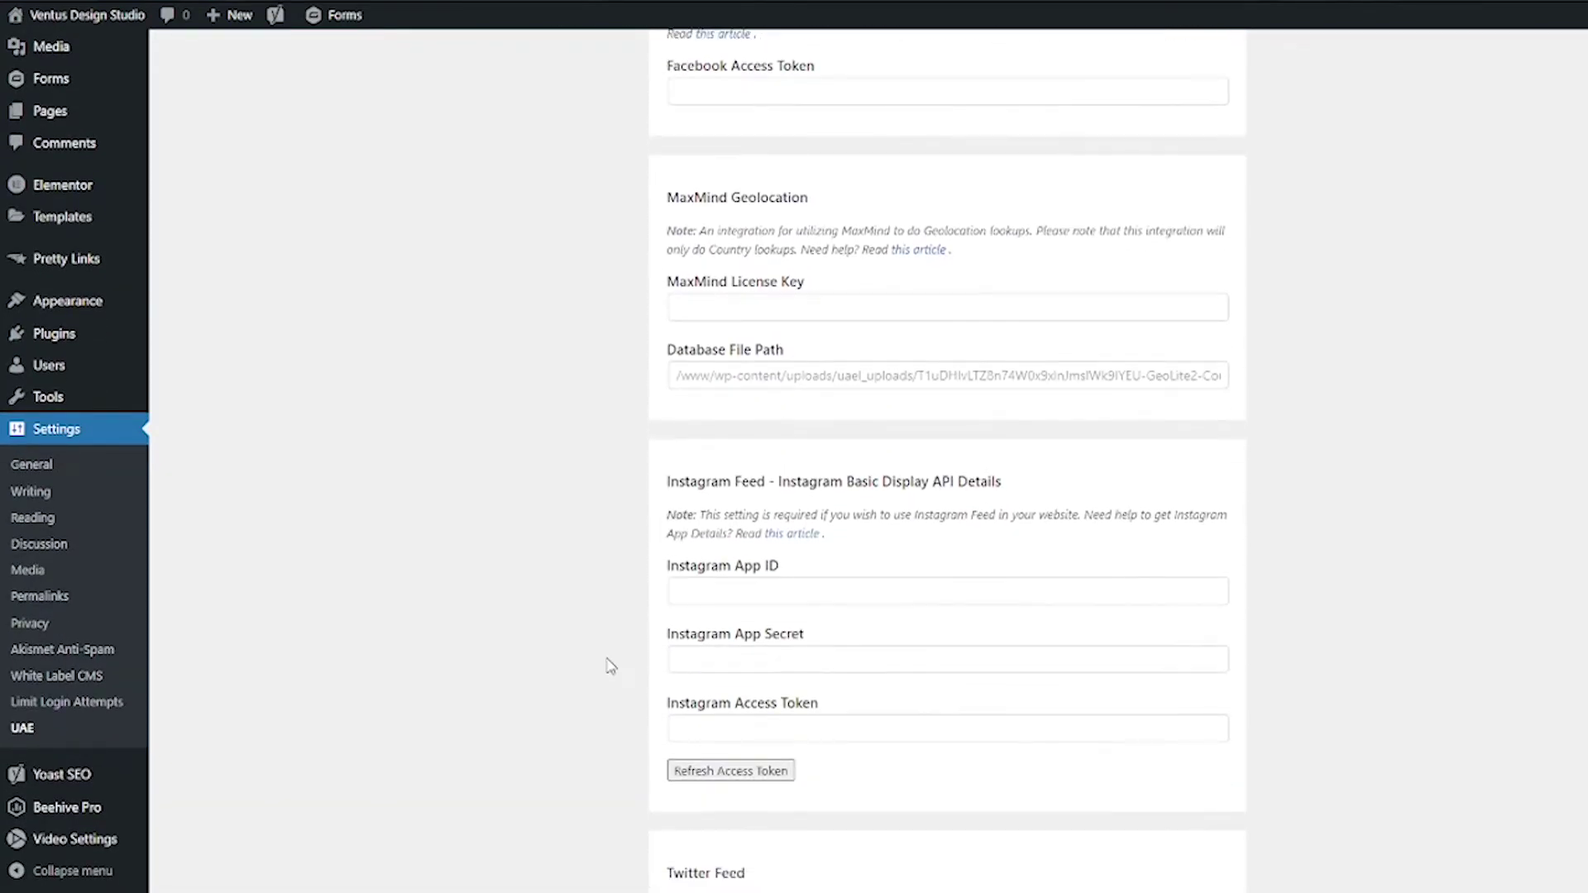
scroll(610, 665, "down", 1)
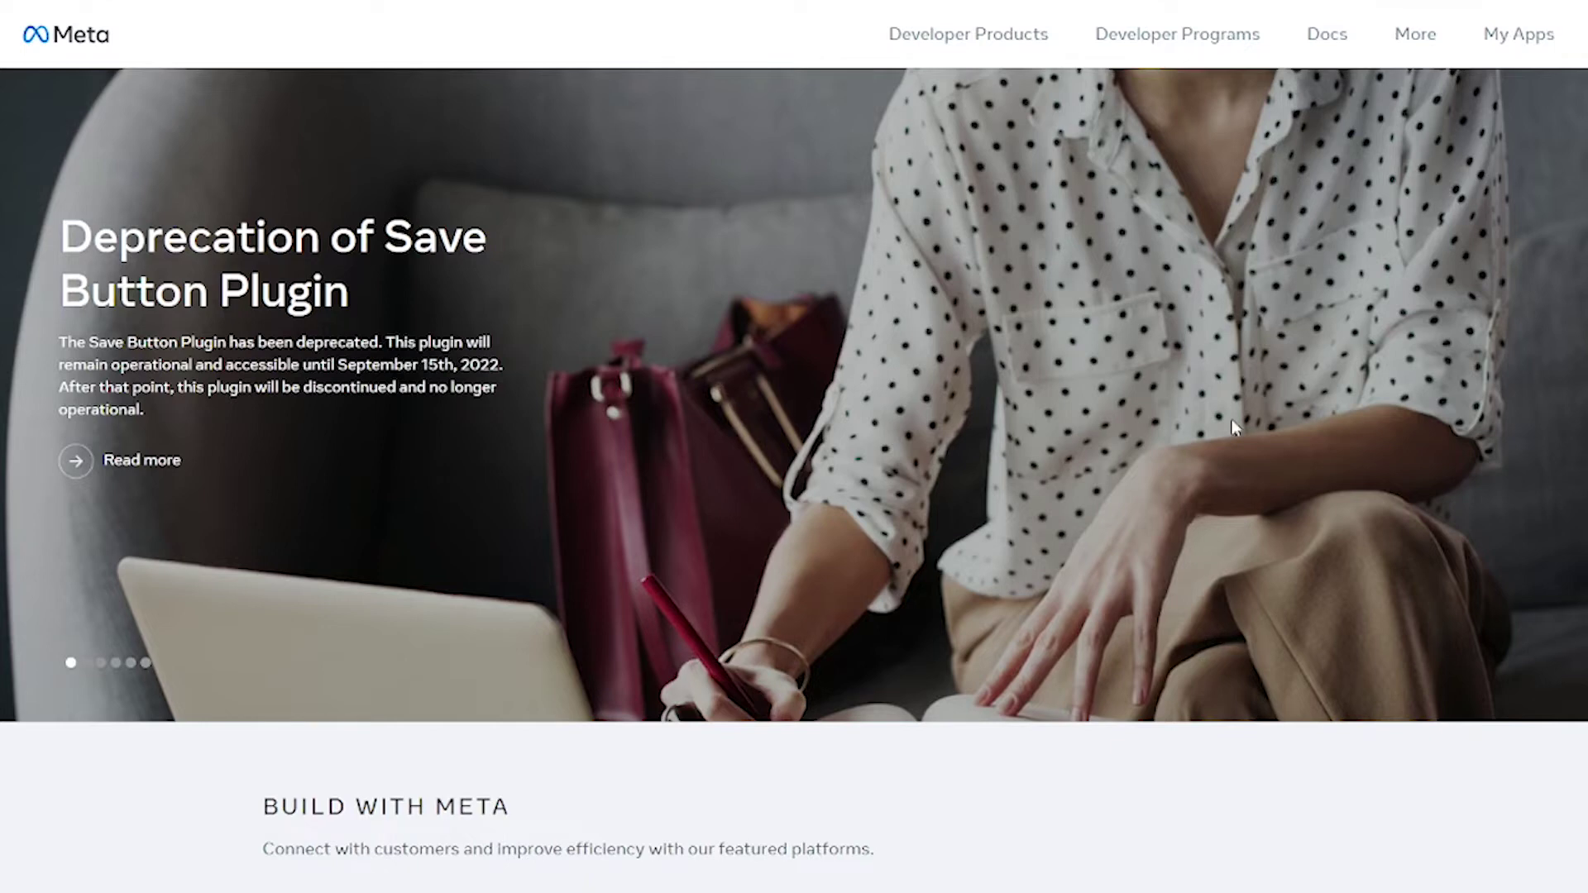
- Log in to Meta for Developers to view the two existing apps under My Apps
left_click(1521, 37)
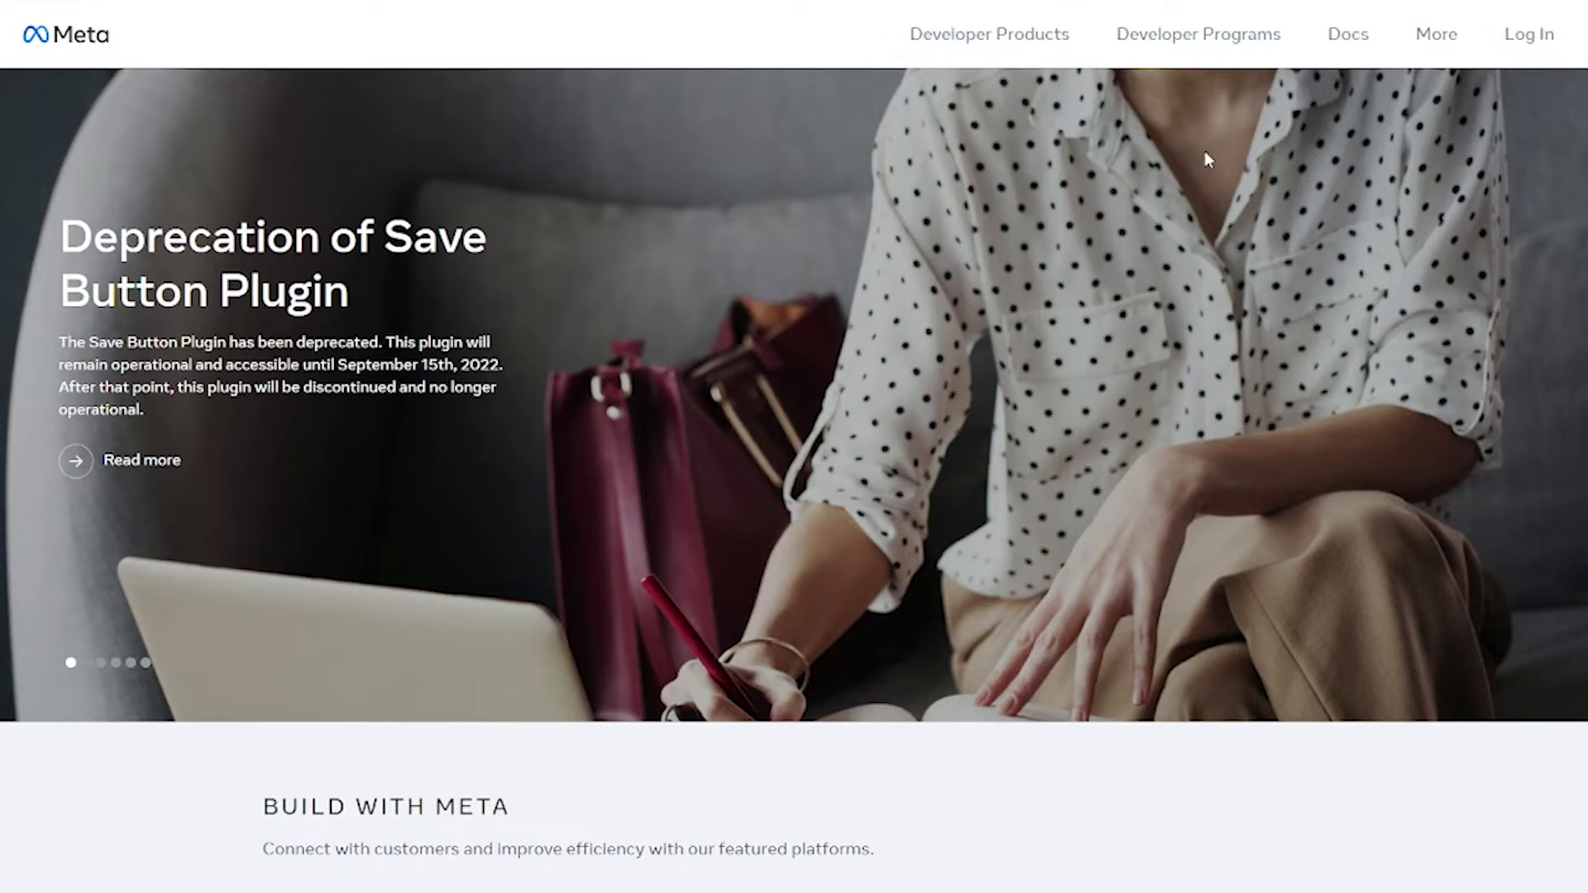
left_click(1513, 48)
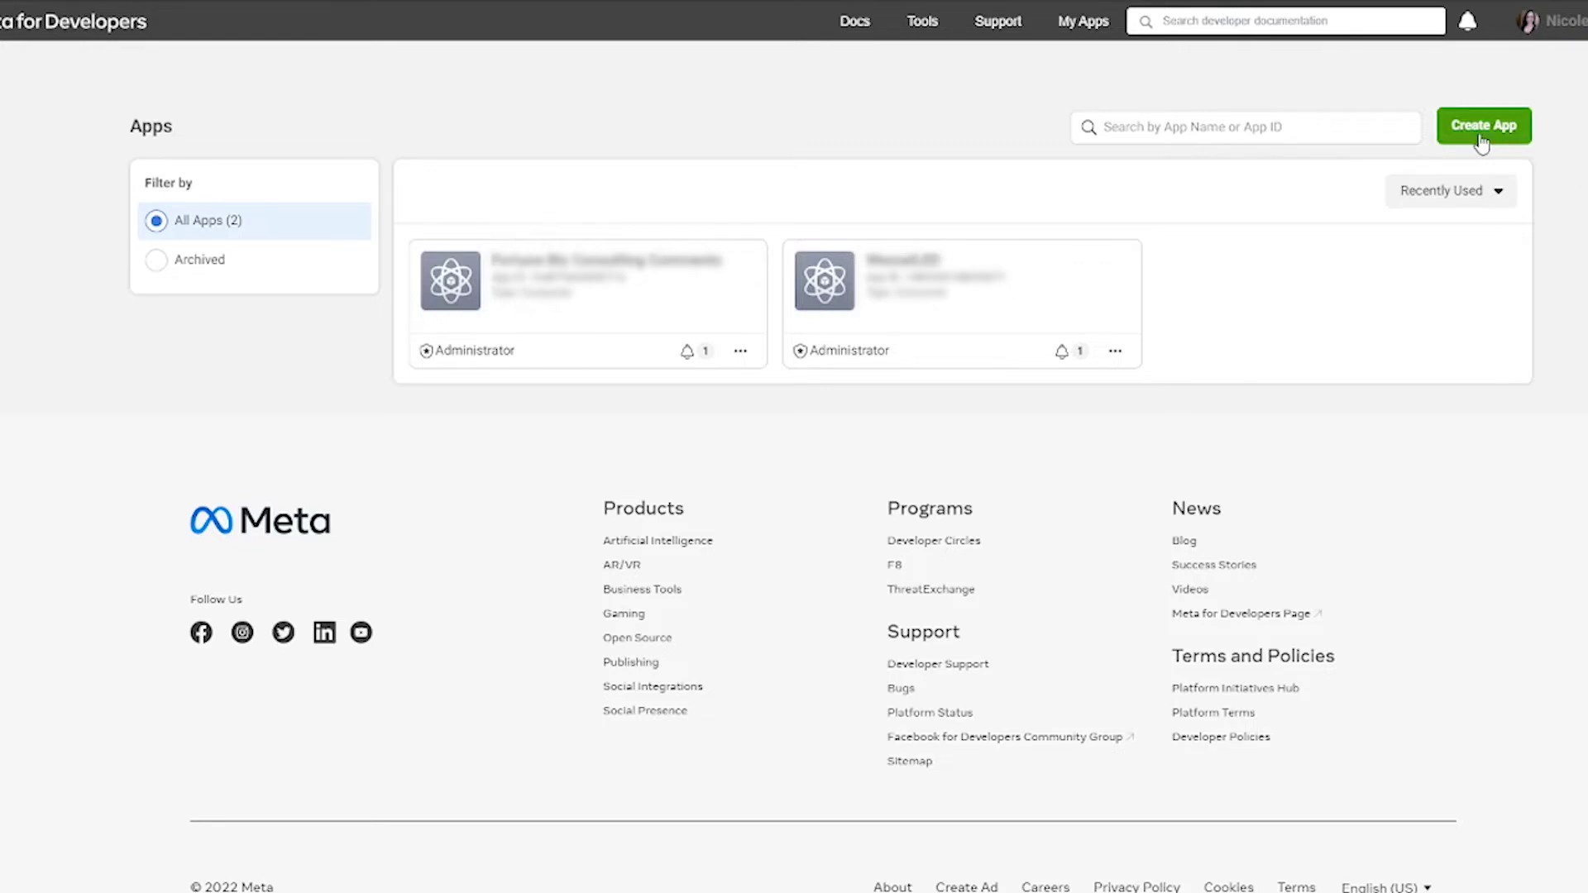
- Try creating a Consumer app named 'Ventus Instagram' linked to the studio's business account
left_click(1481, 142)
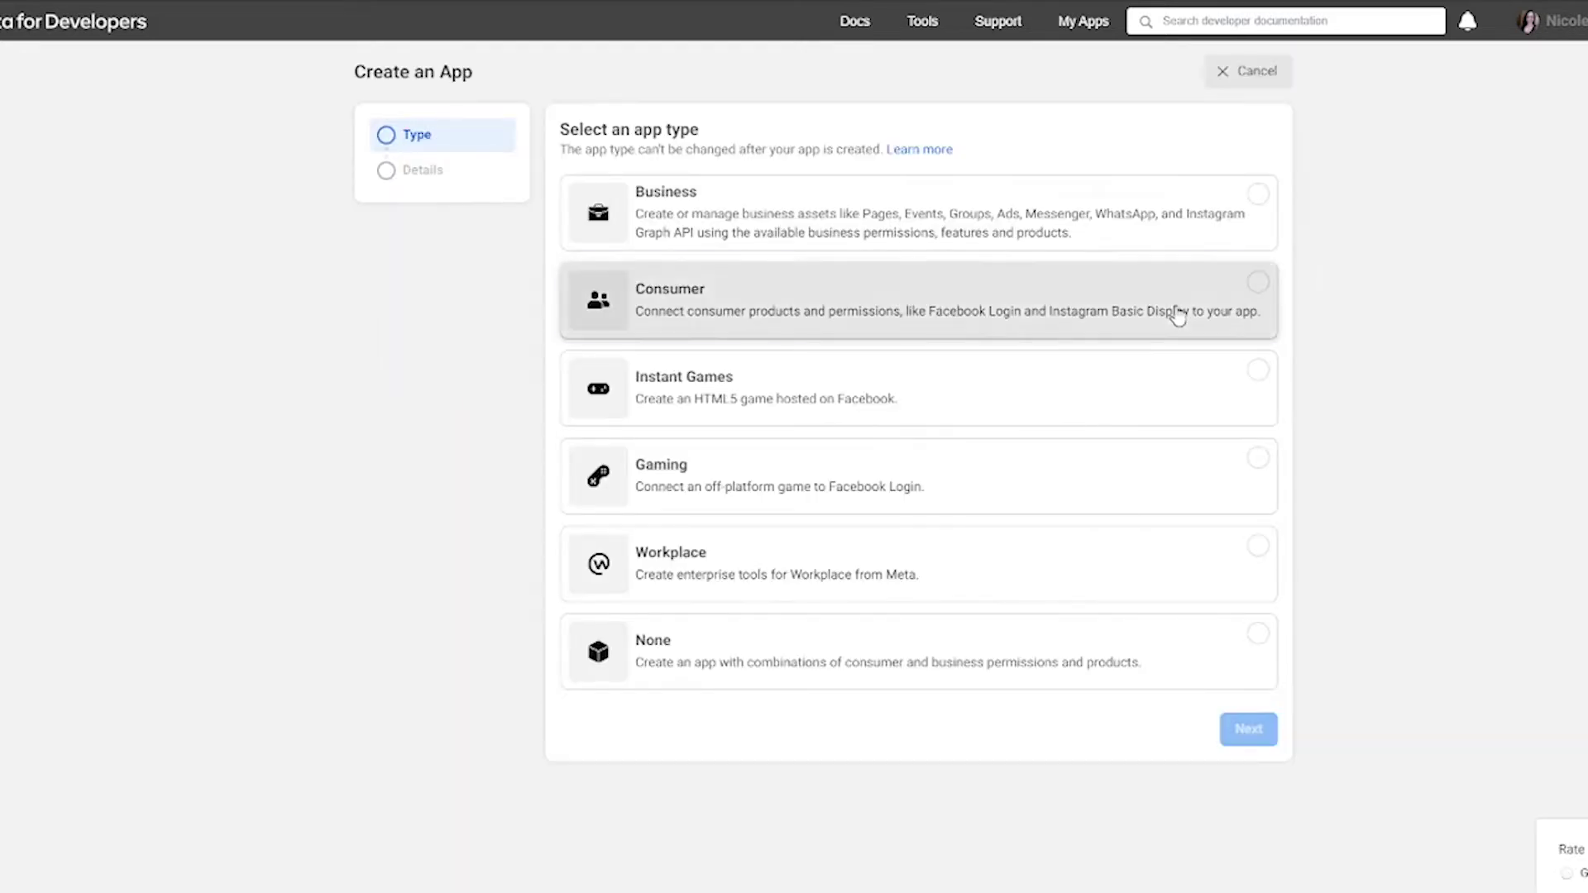
left_click(1178, 316)
left_click(1235, 741)
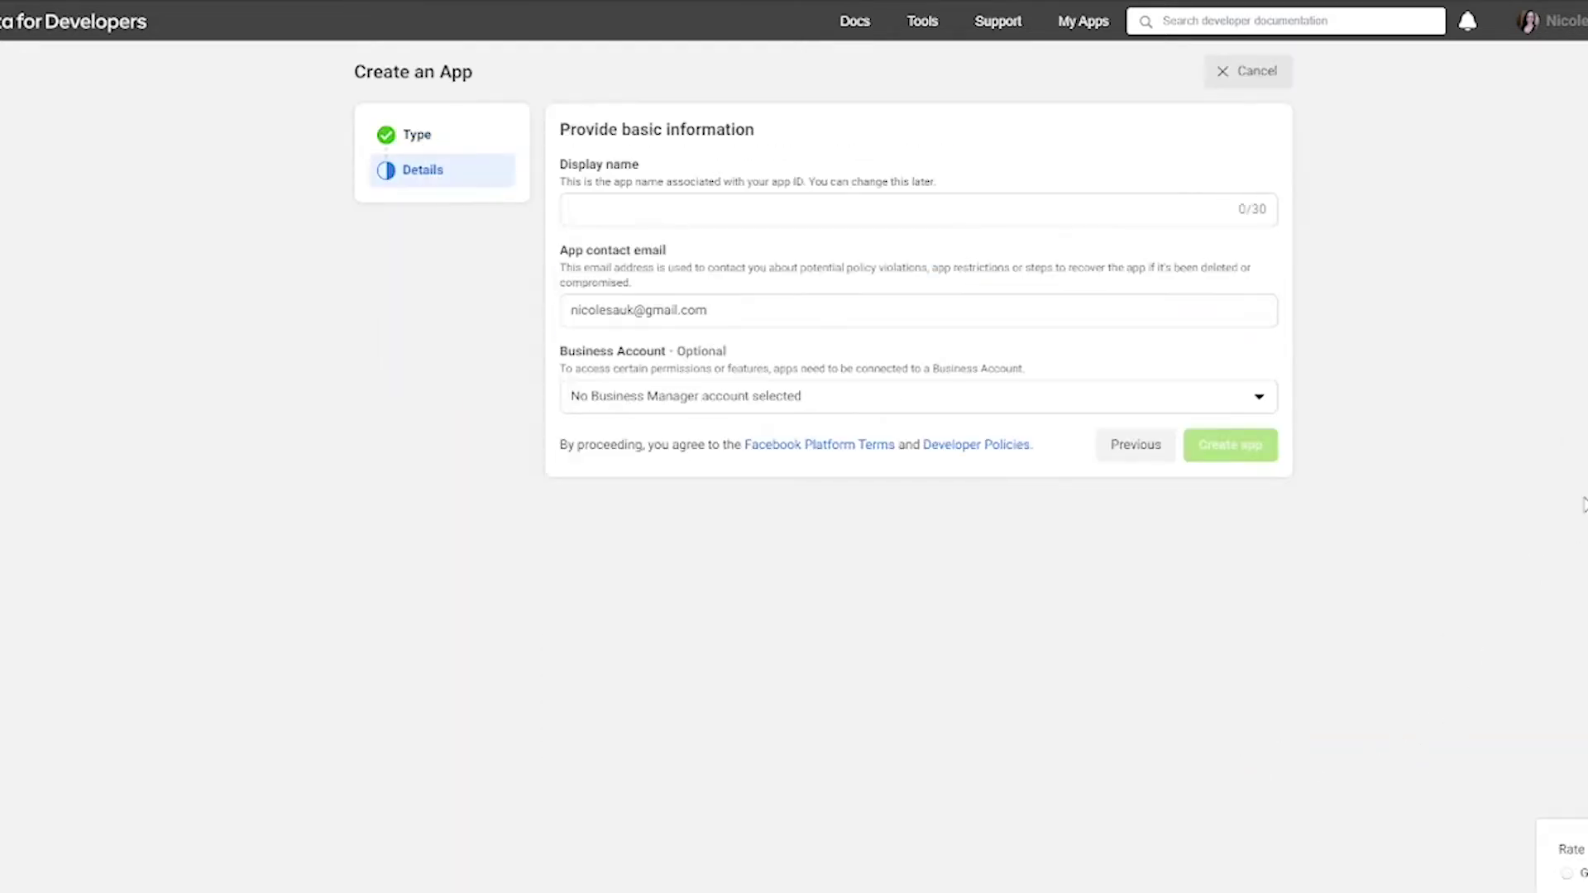
type("Ventus Instagram")
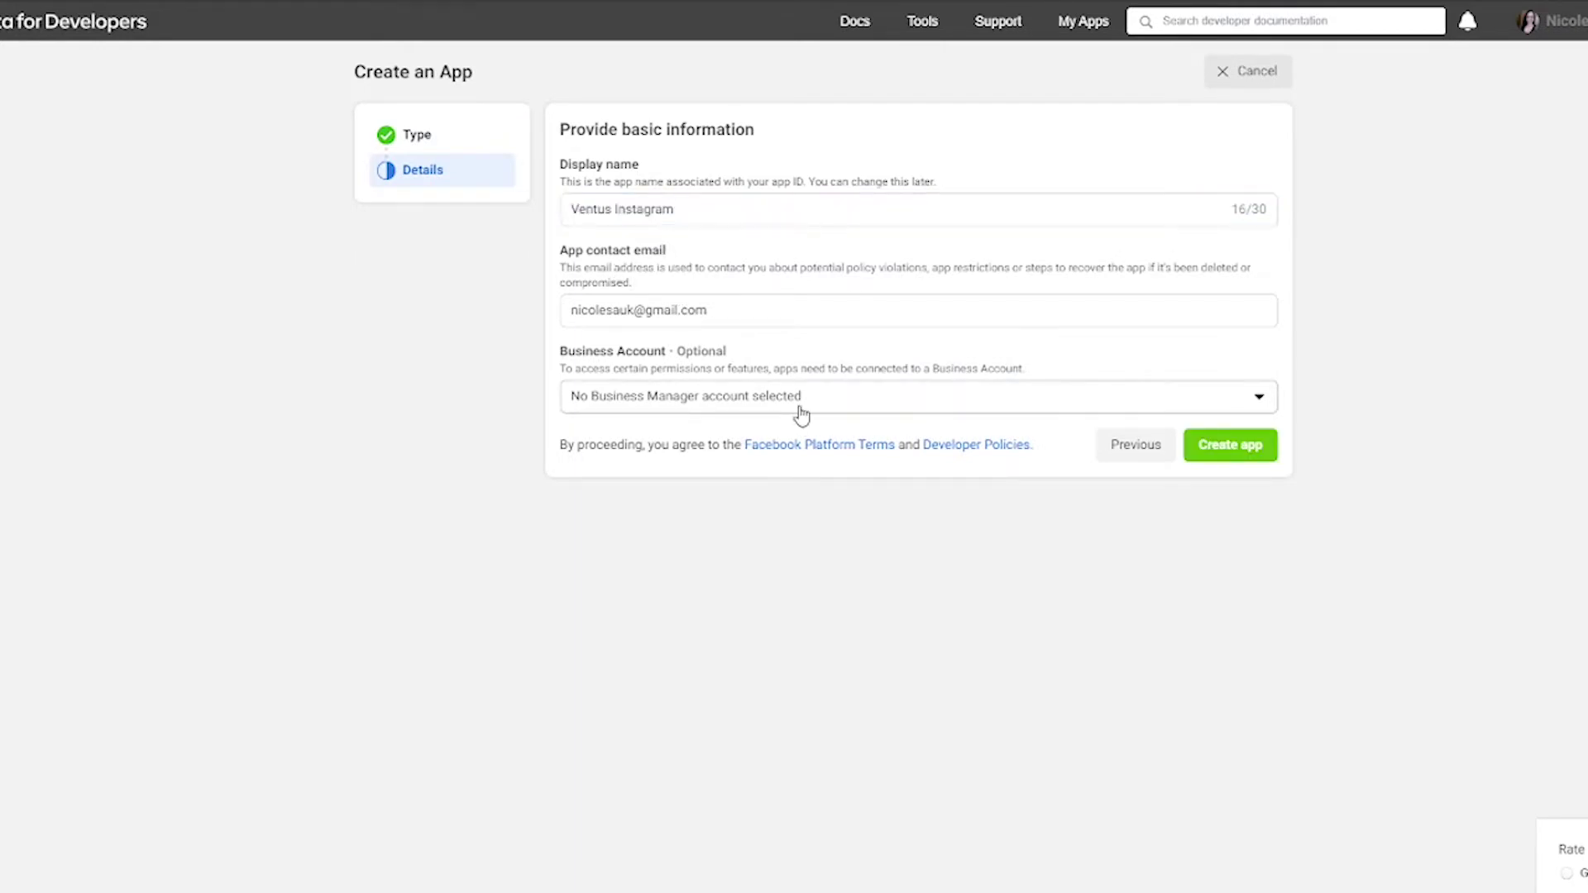
left_click(800, 414)
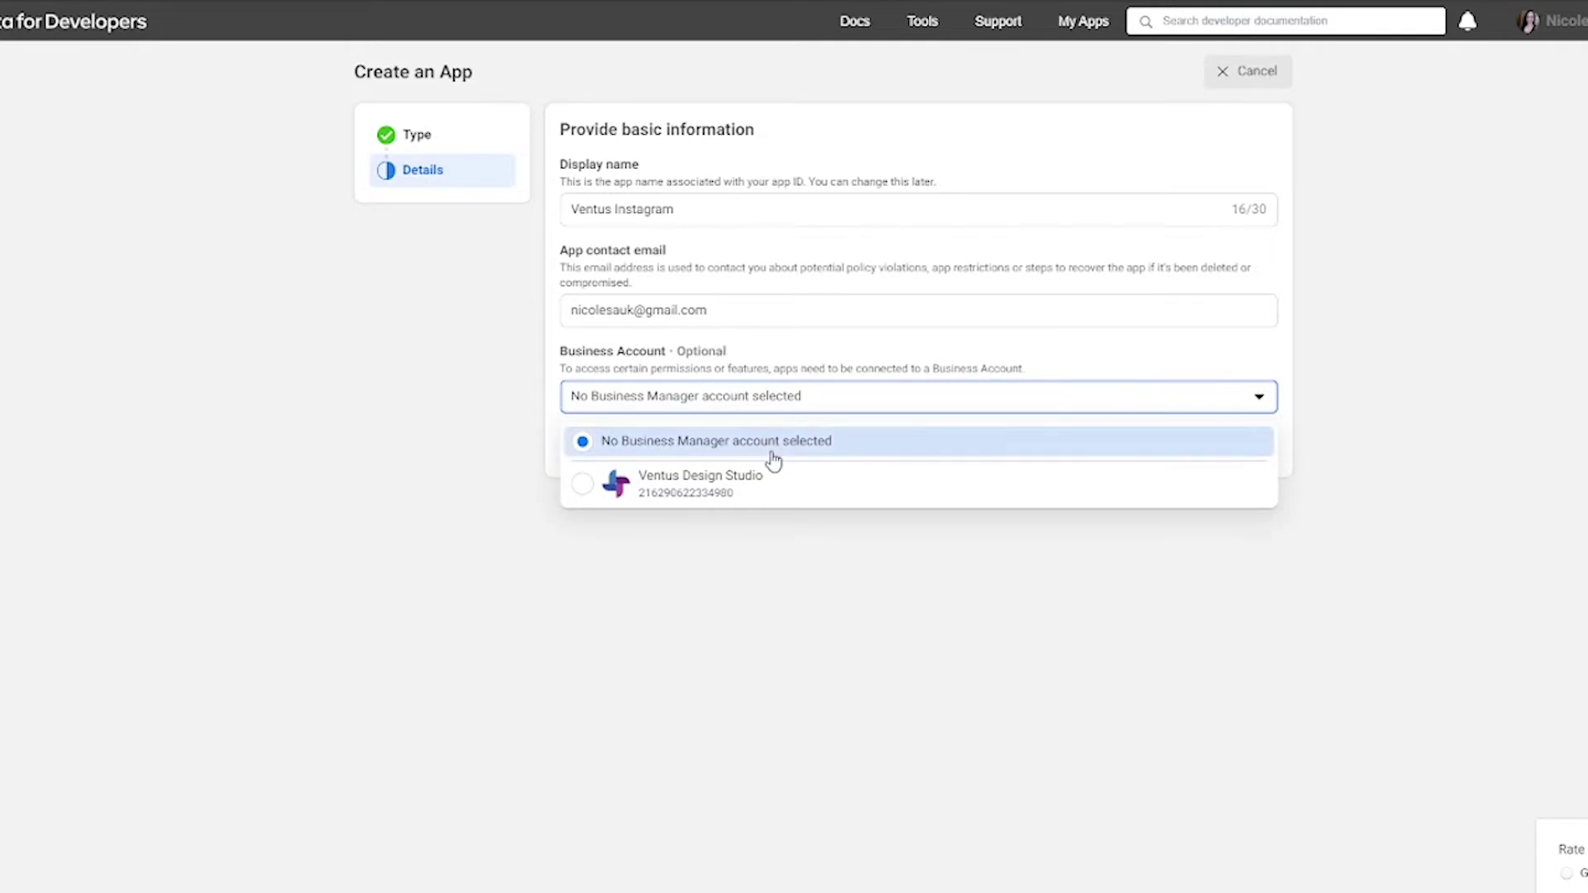
left_click(774, 494)
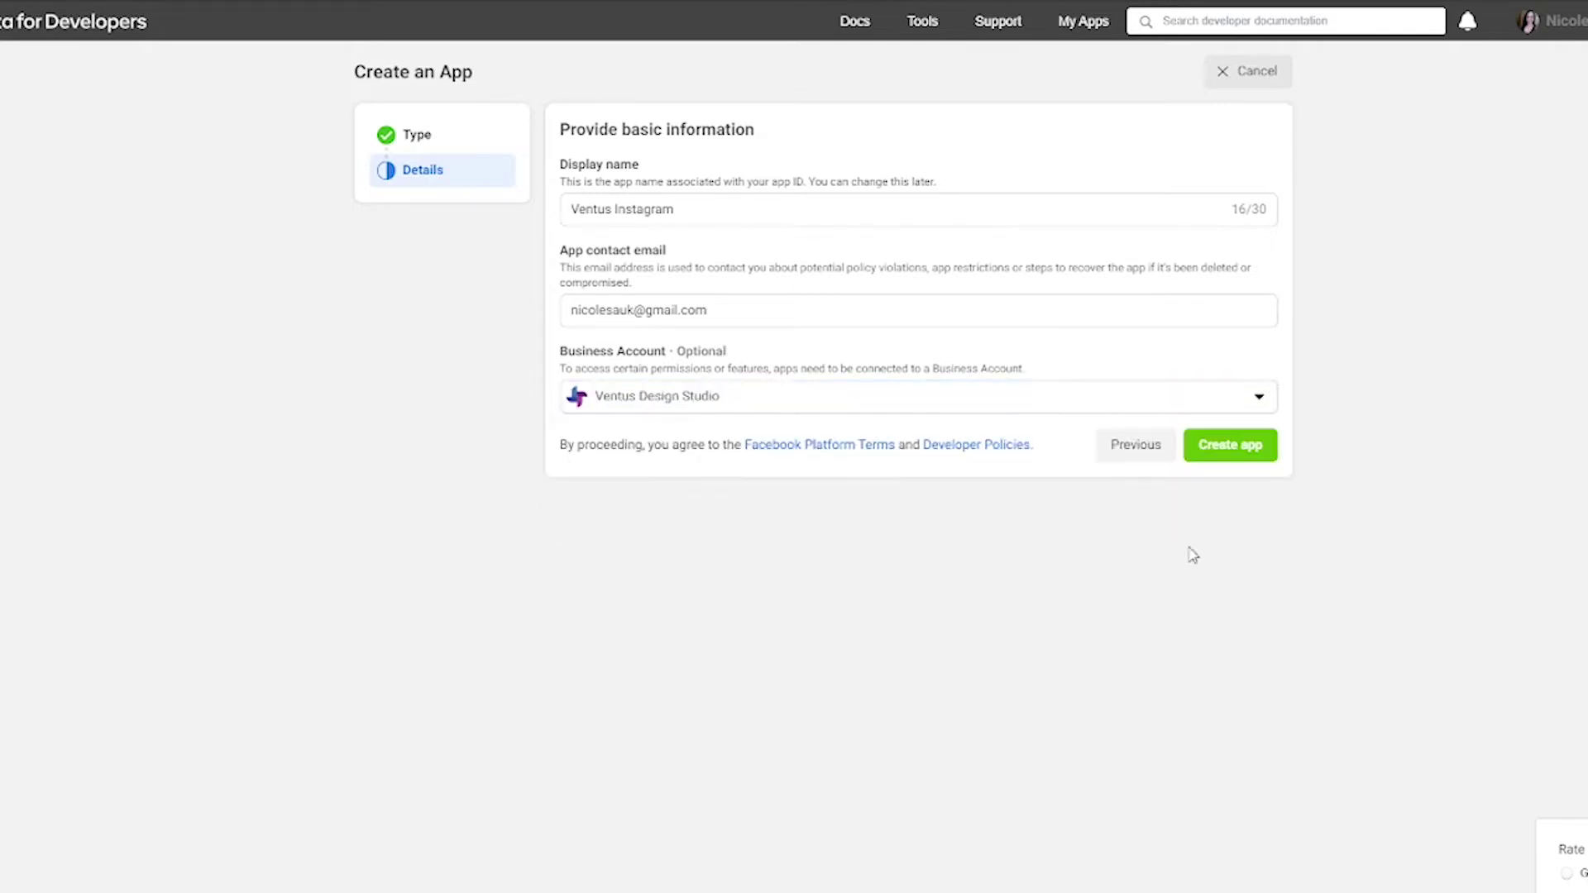
left_click(1231, 464)
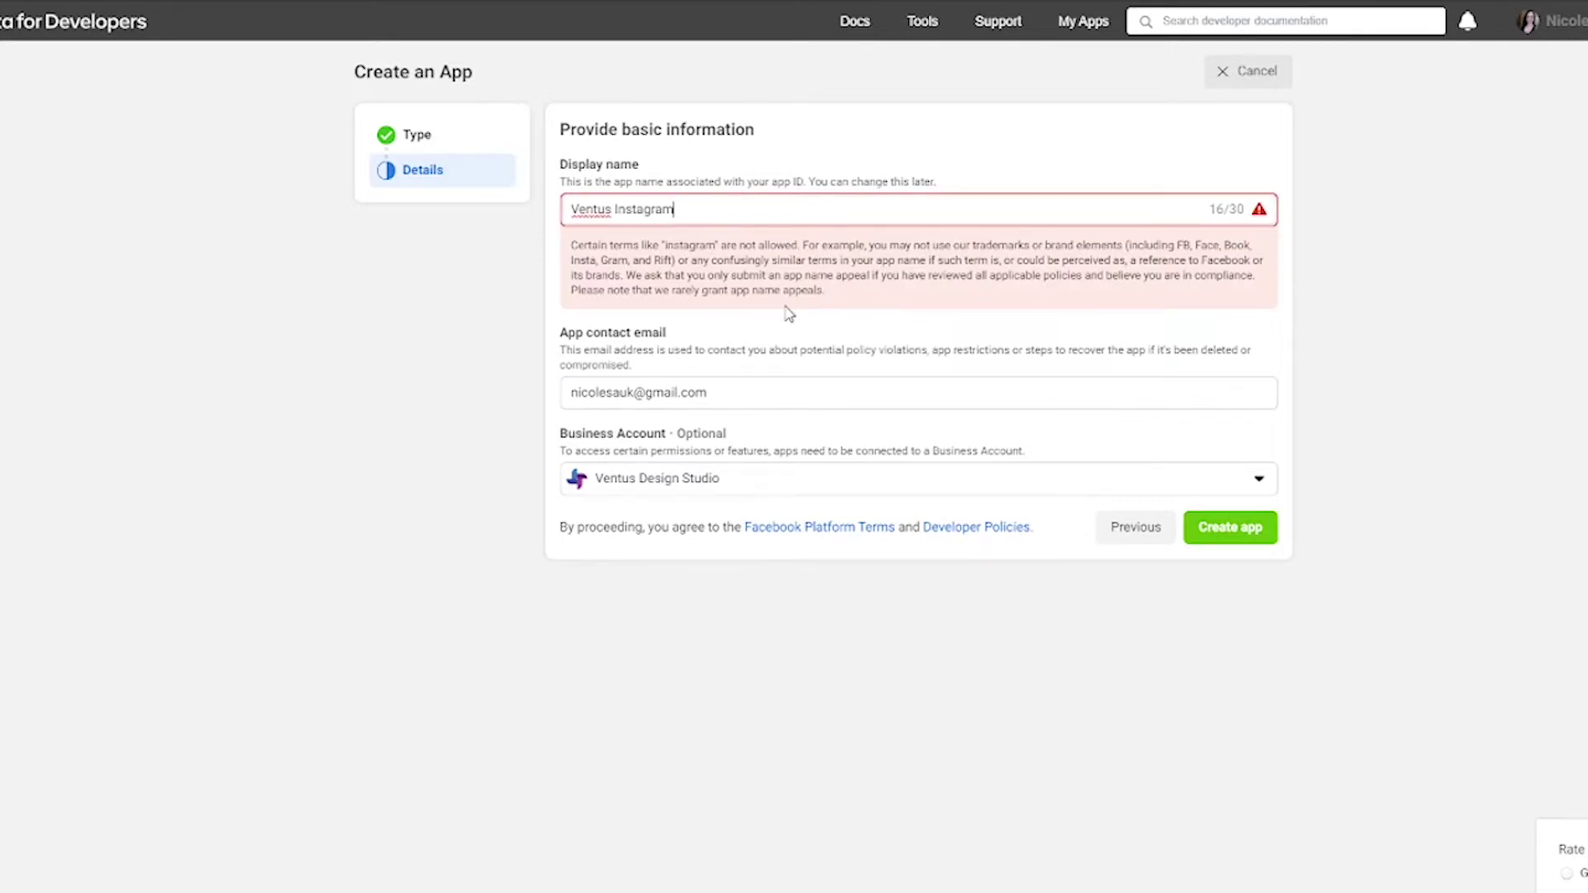
- Rename the app to 'Ventus Photo Feed' and create it
left_click_drag(675, 210, 620, 228)
type("Photo Feed")
left_click(1251, 537)
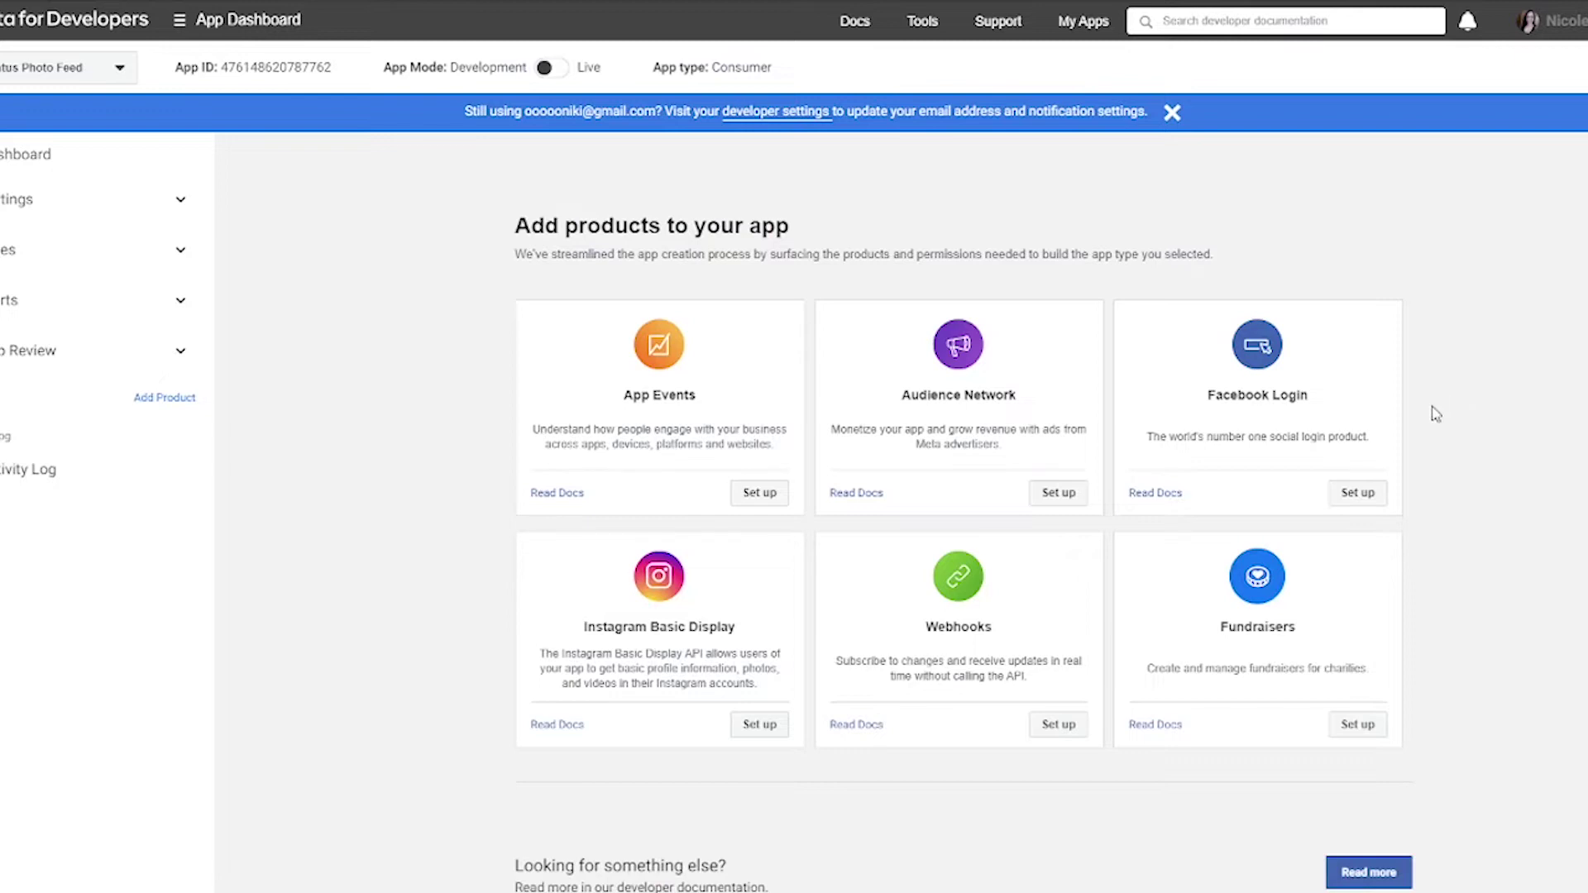
- Add Instagram Basic Display to the app and go to its Basic settings
left_click(758, 727)
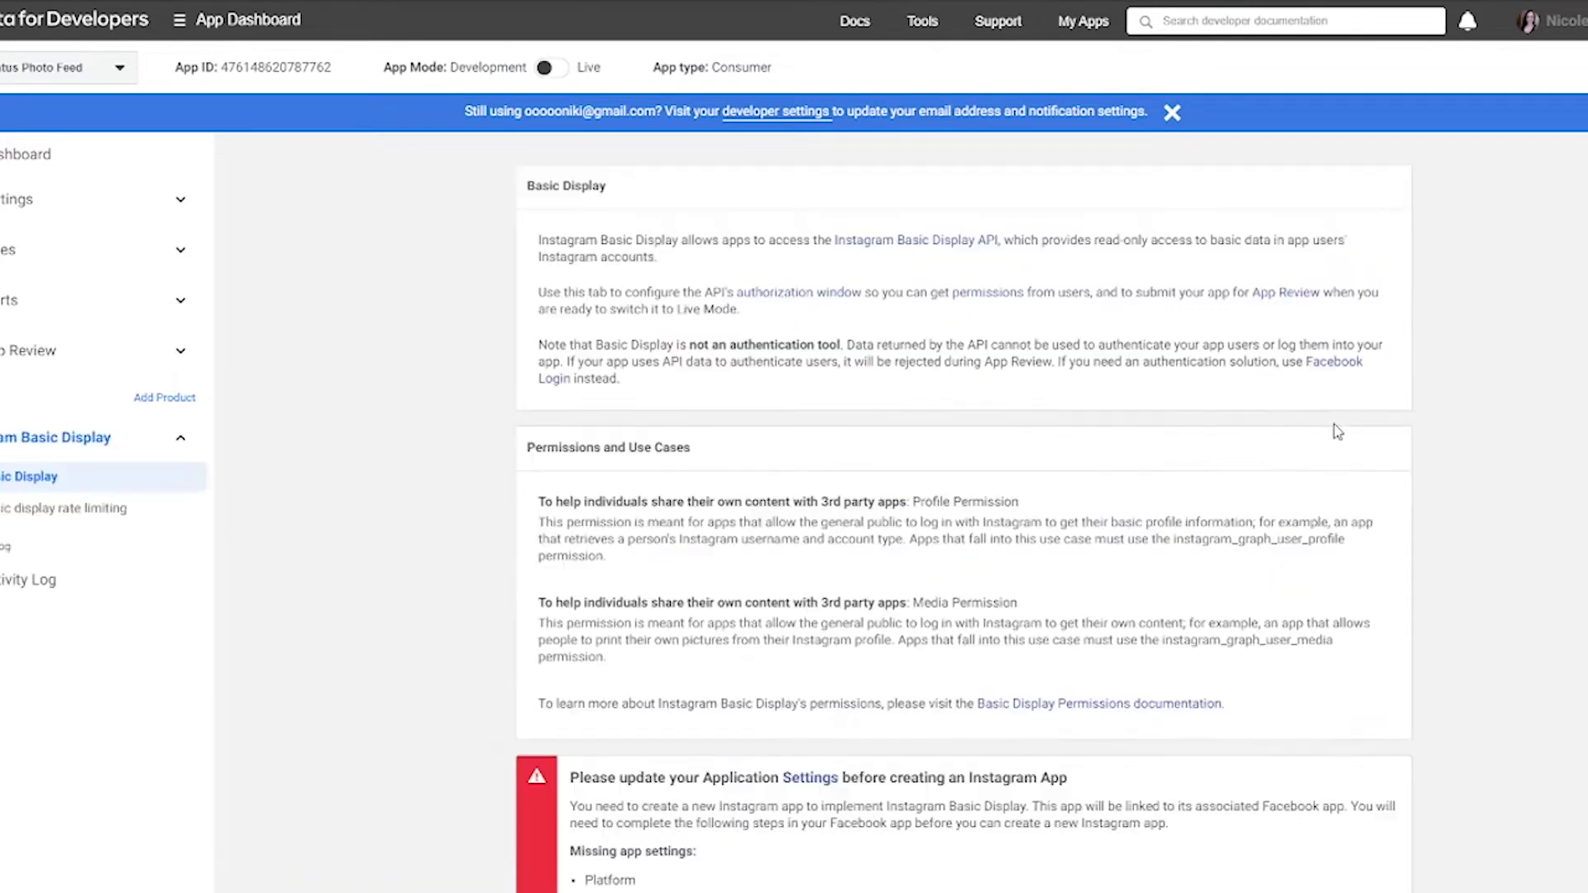
scroll(1194, 428, "down", 2)
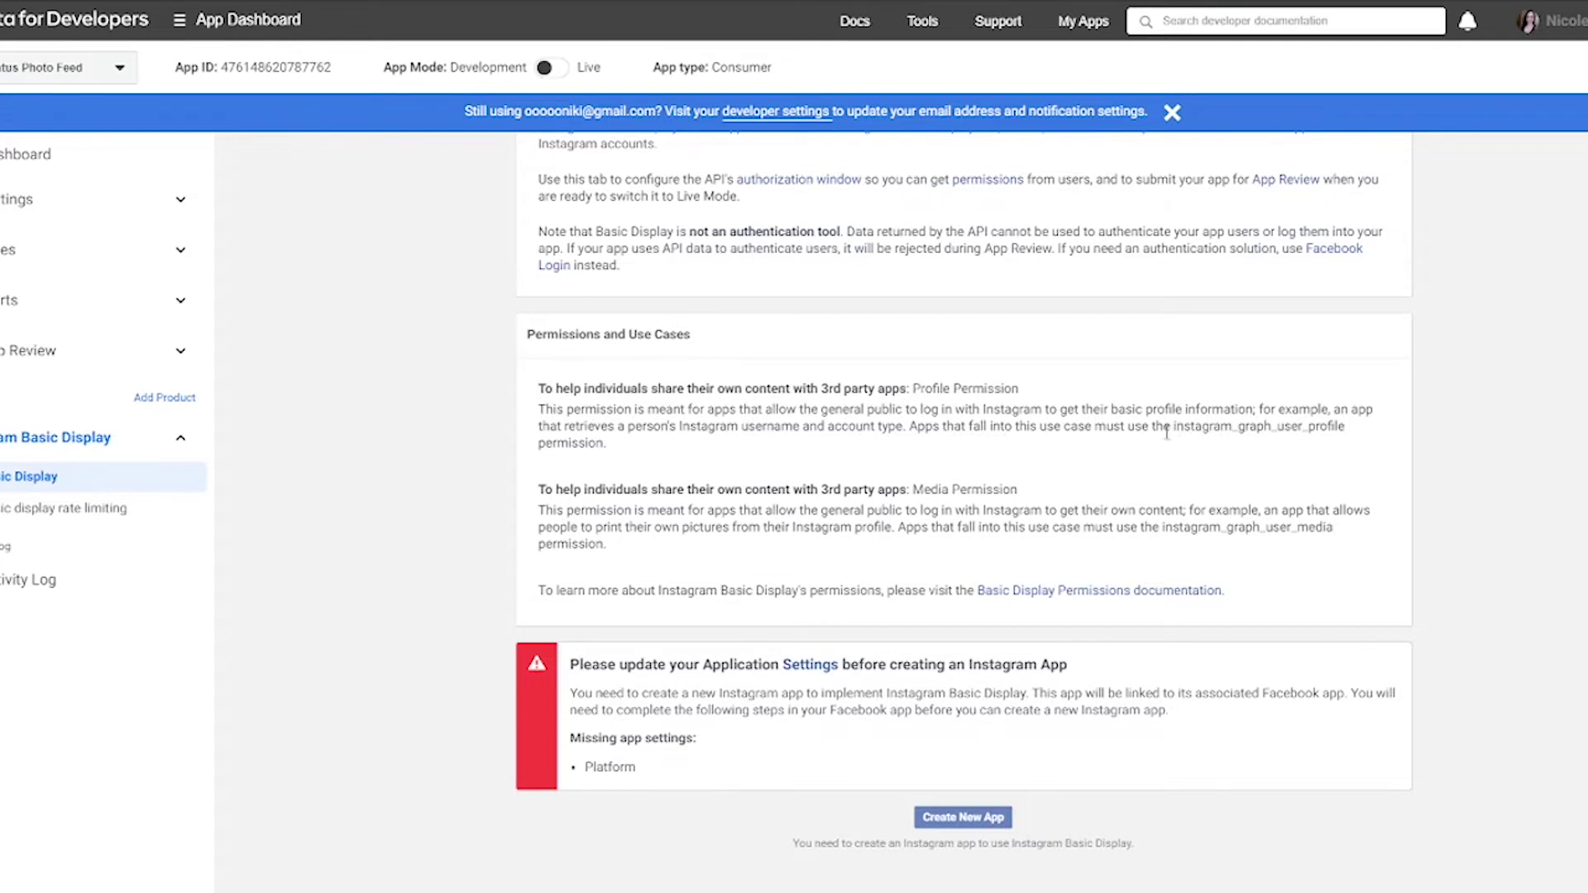
left_click(809, 677)
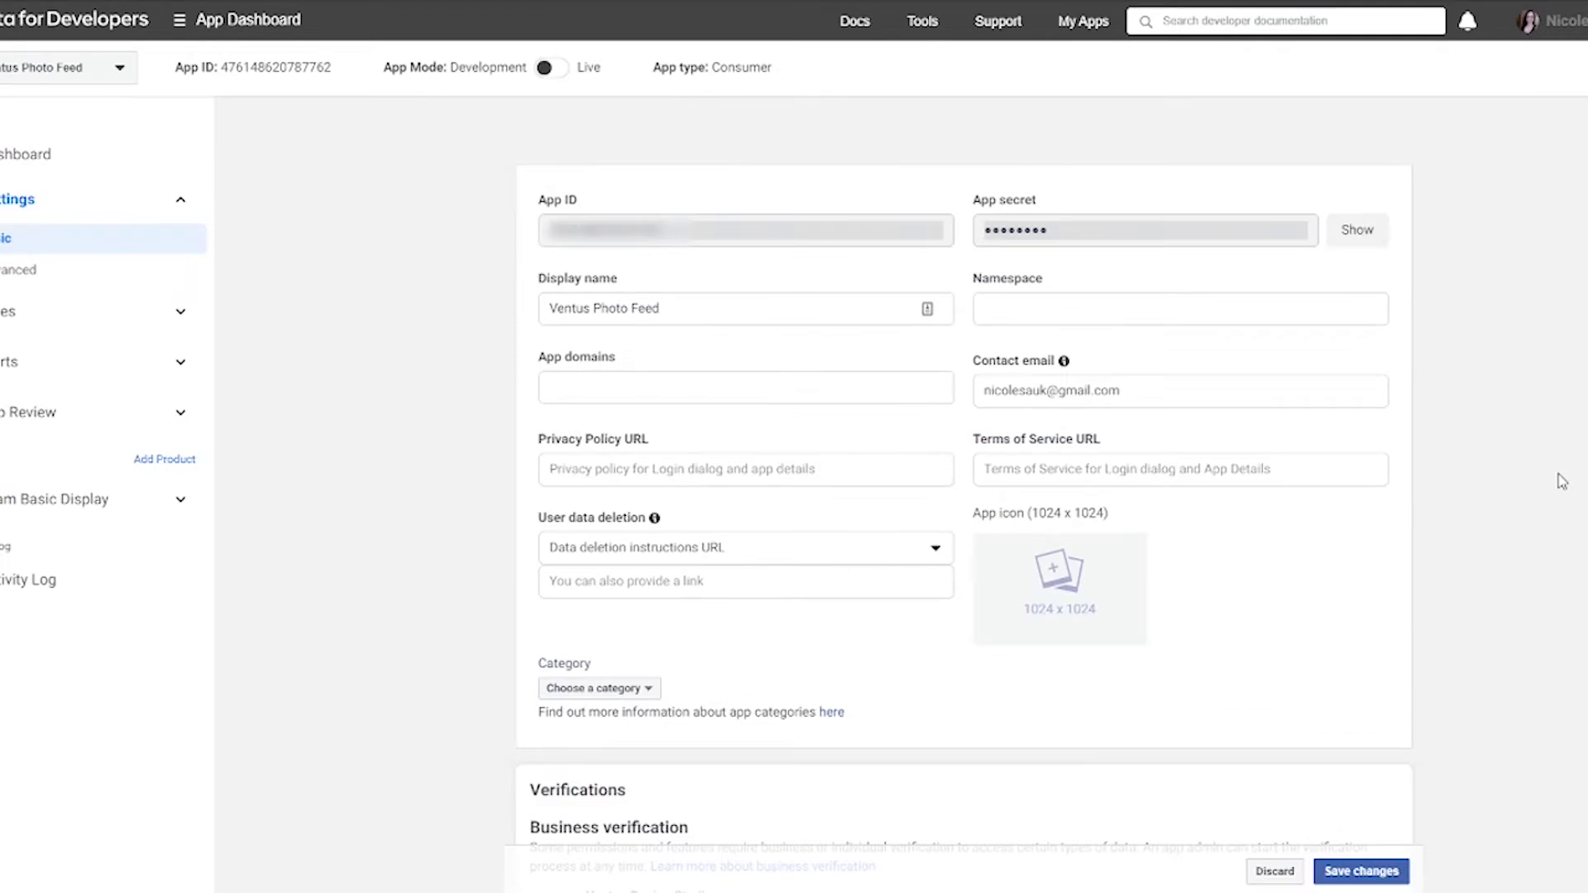
scroll(1562, 481, "down", 9)
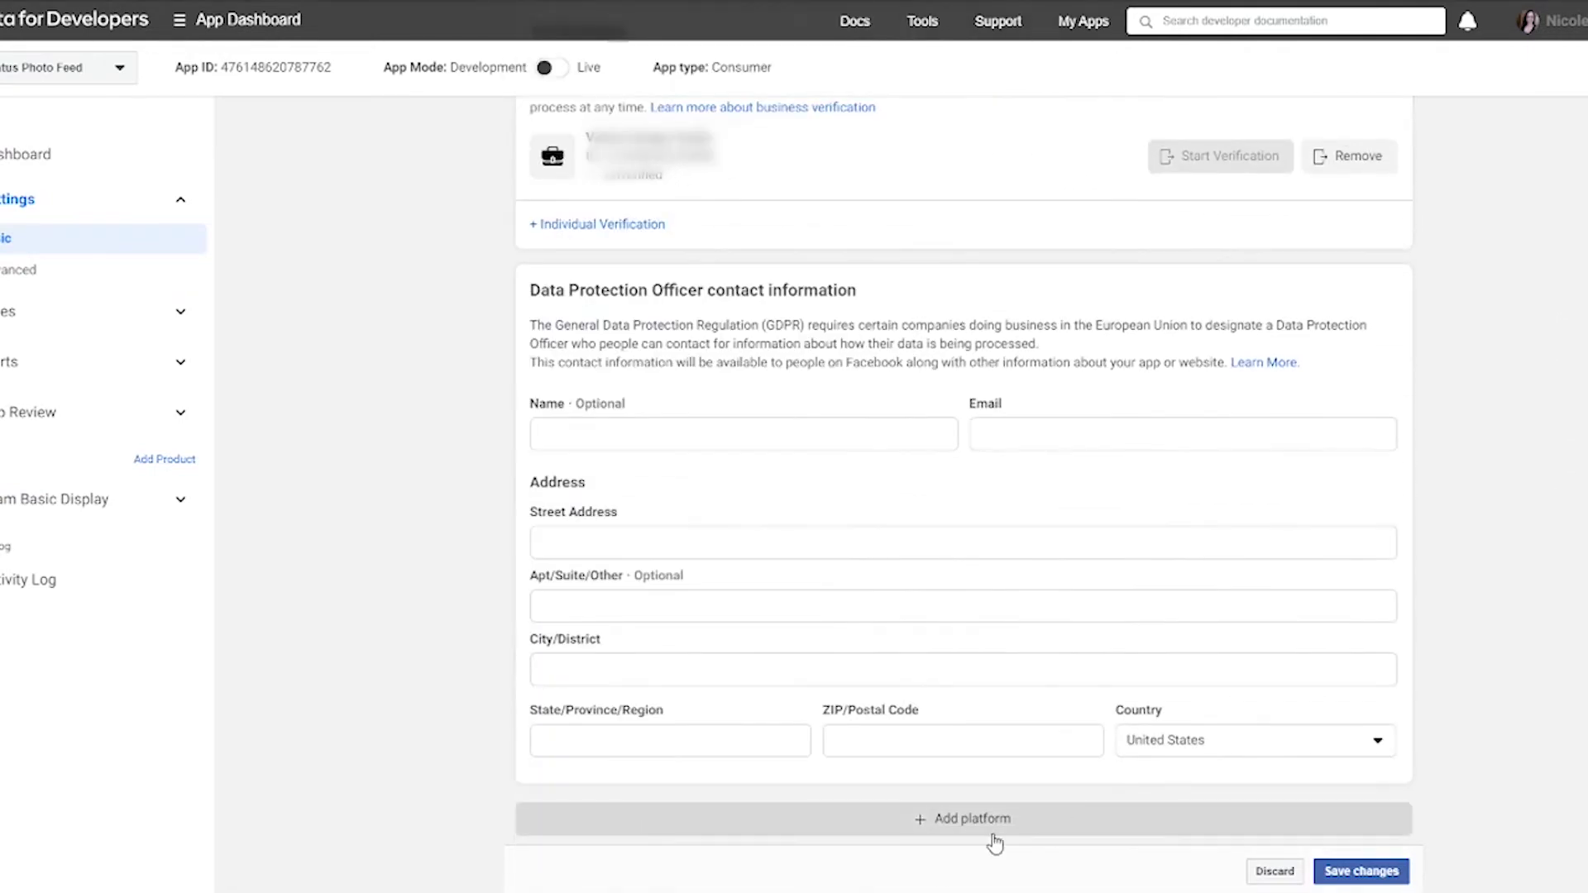
left_click(1049, 828)
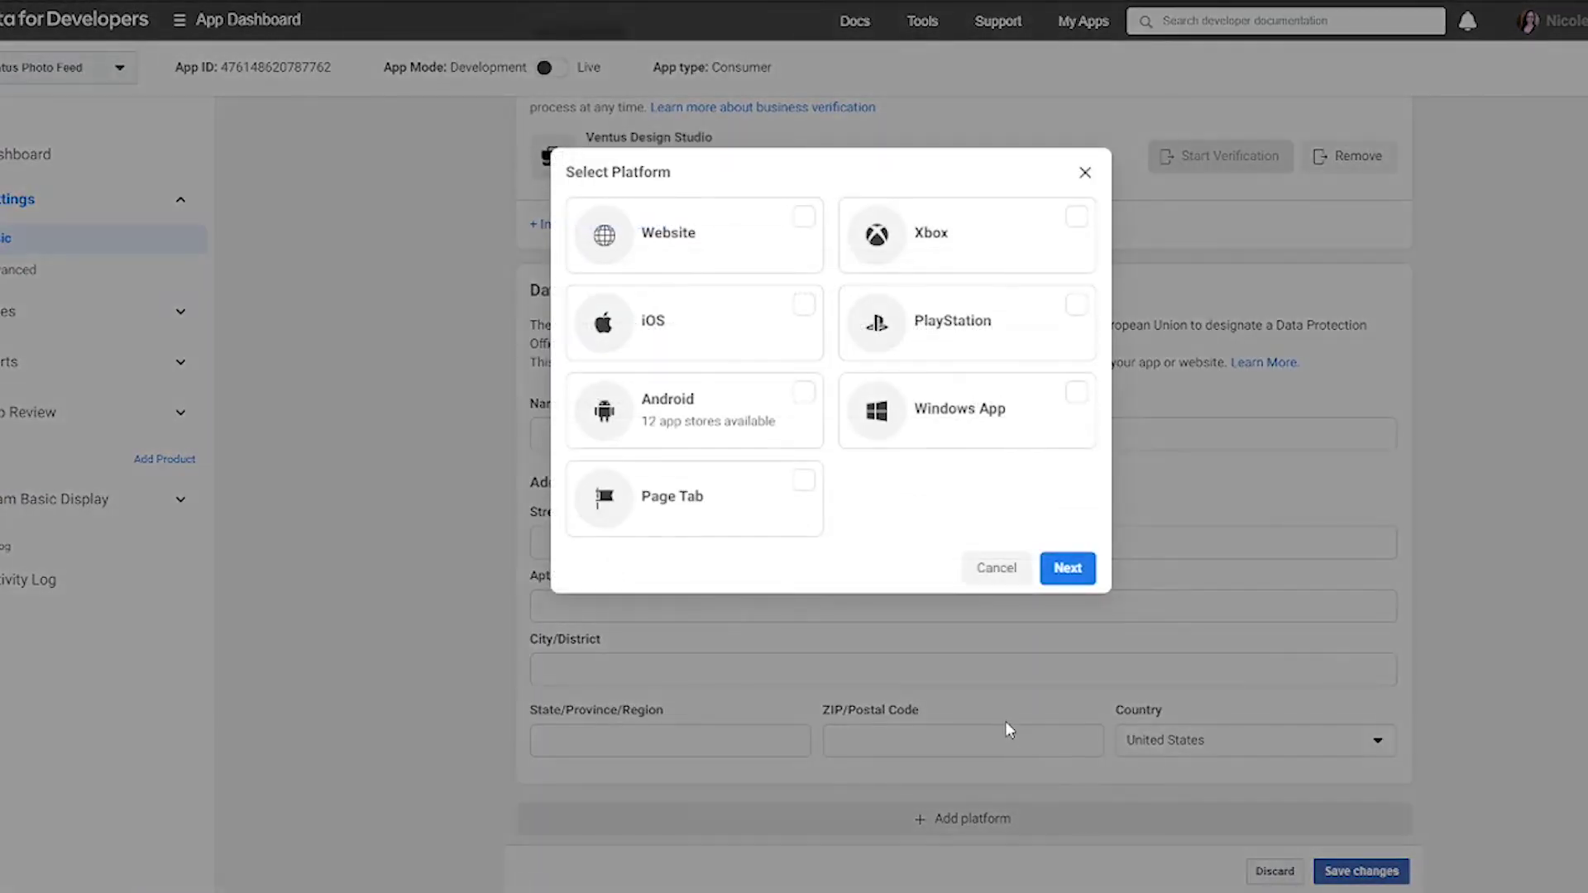
left_click(699, 266)
left_click(1065, 567)
left_click(775, 759)
type("https://ventusdesignstudio.com/")
left_click(1363, 871)
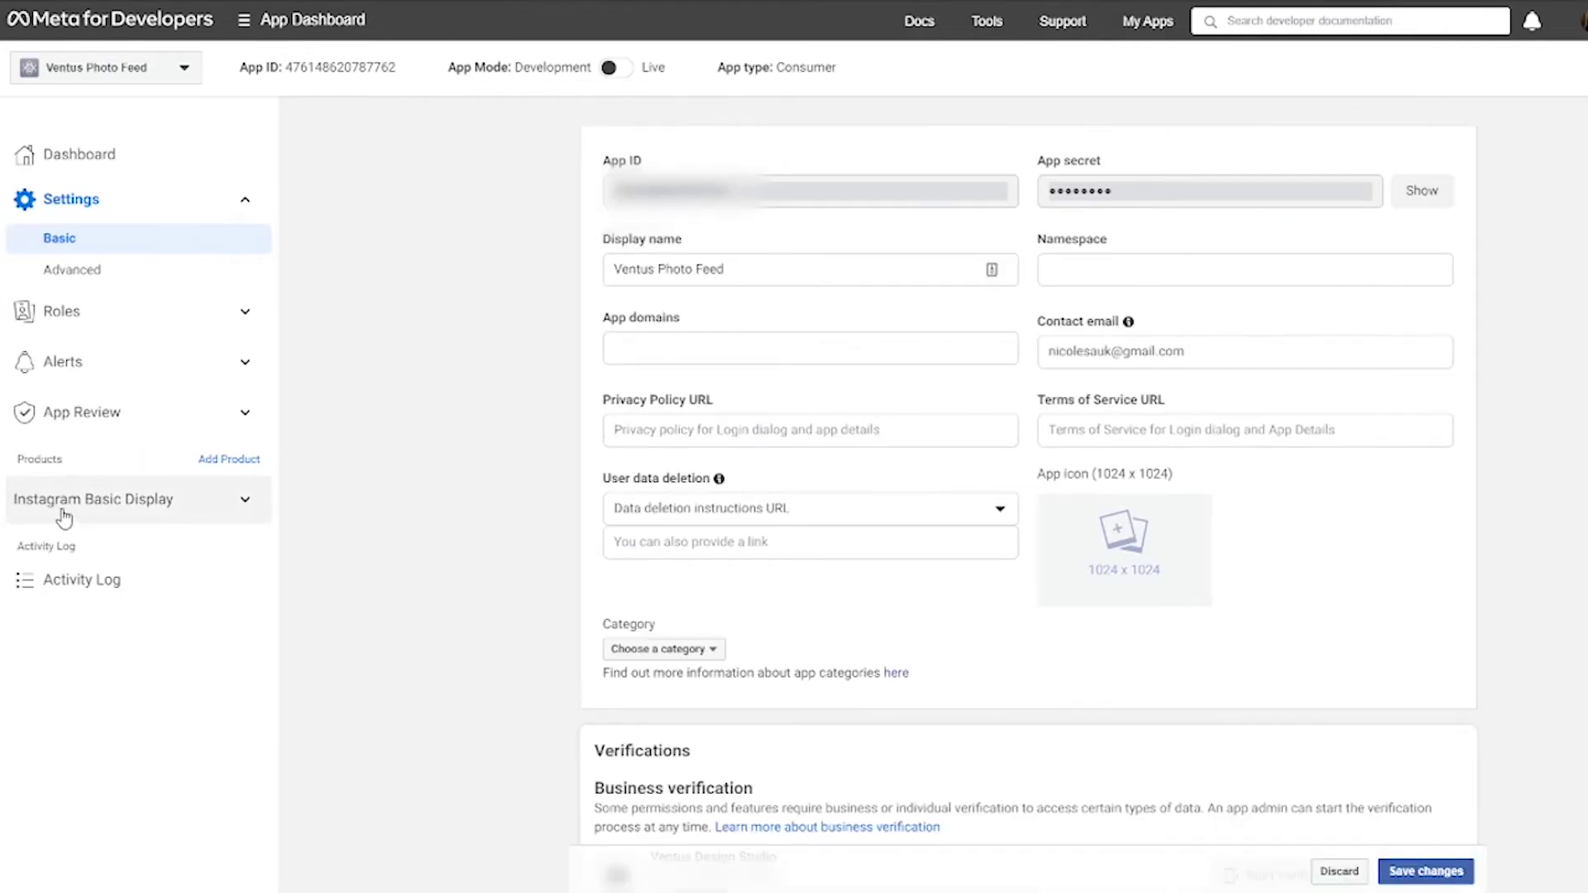
- Create a new Instagram app named Ventus Photo Feed under Instagram Basic Display
left_click(153, 512)
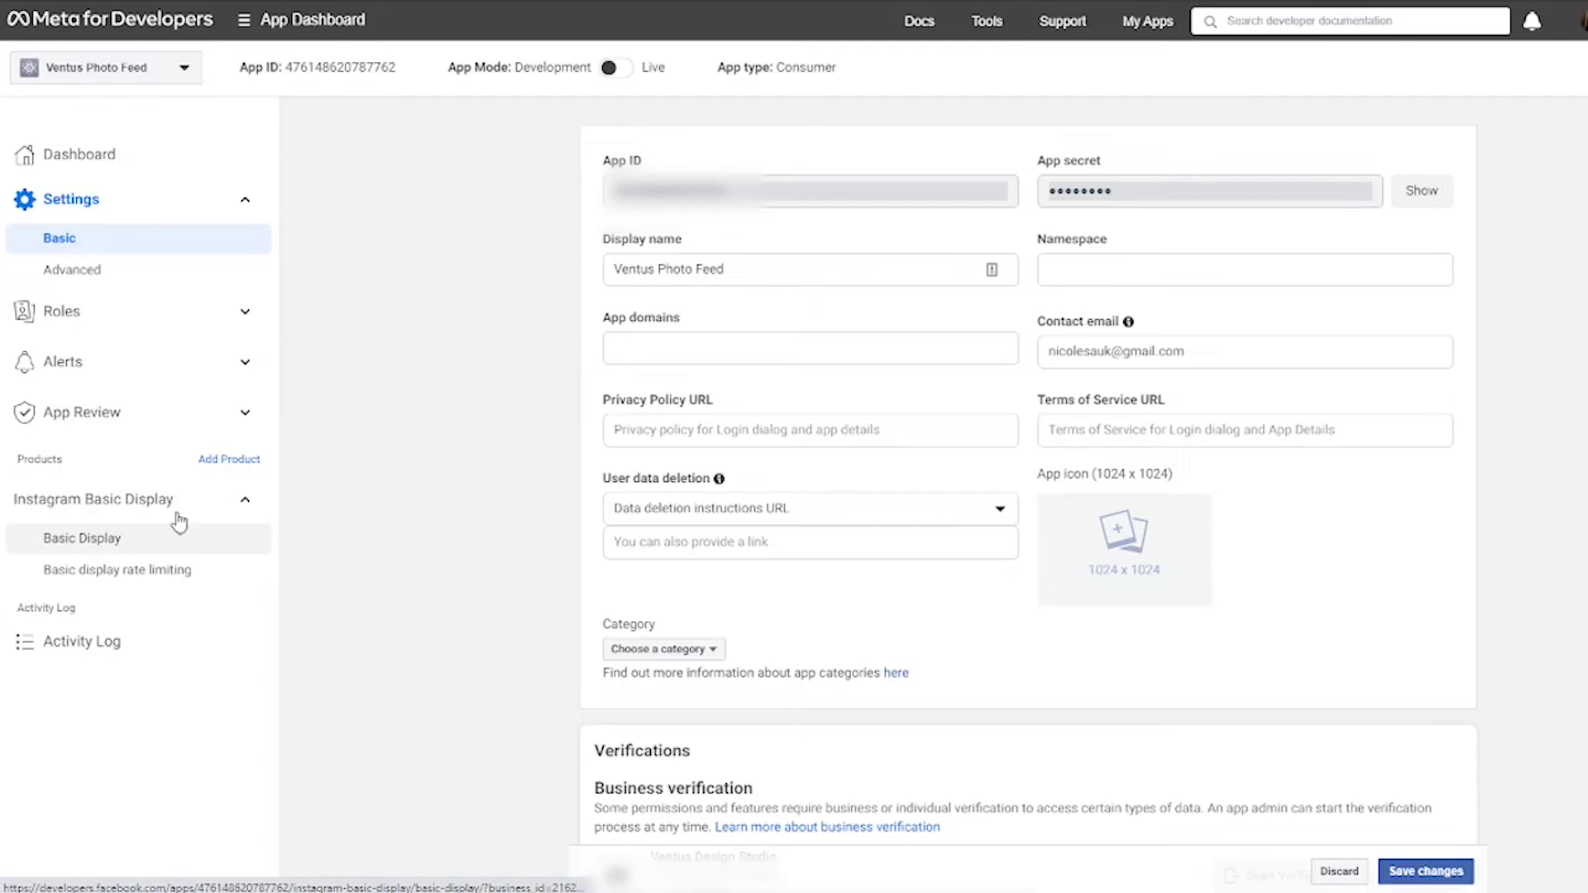
left_click(115, 552)
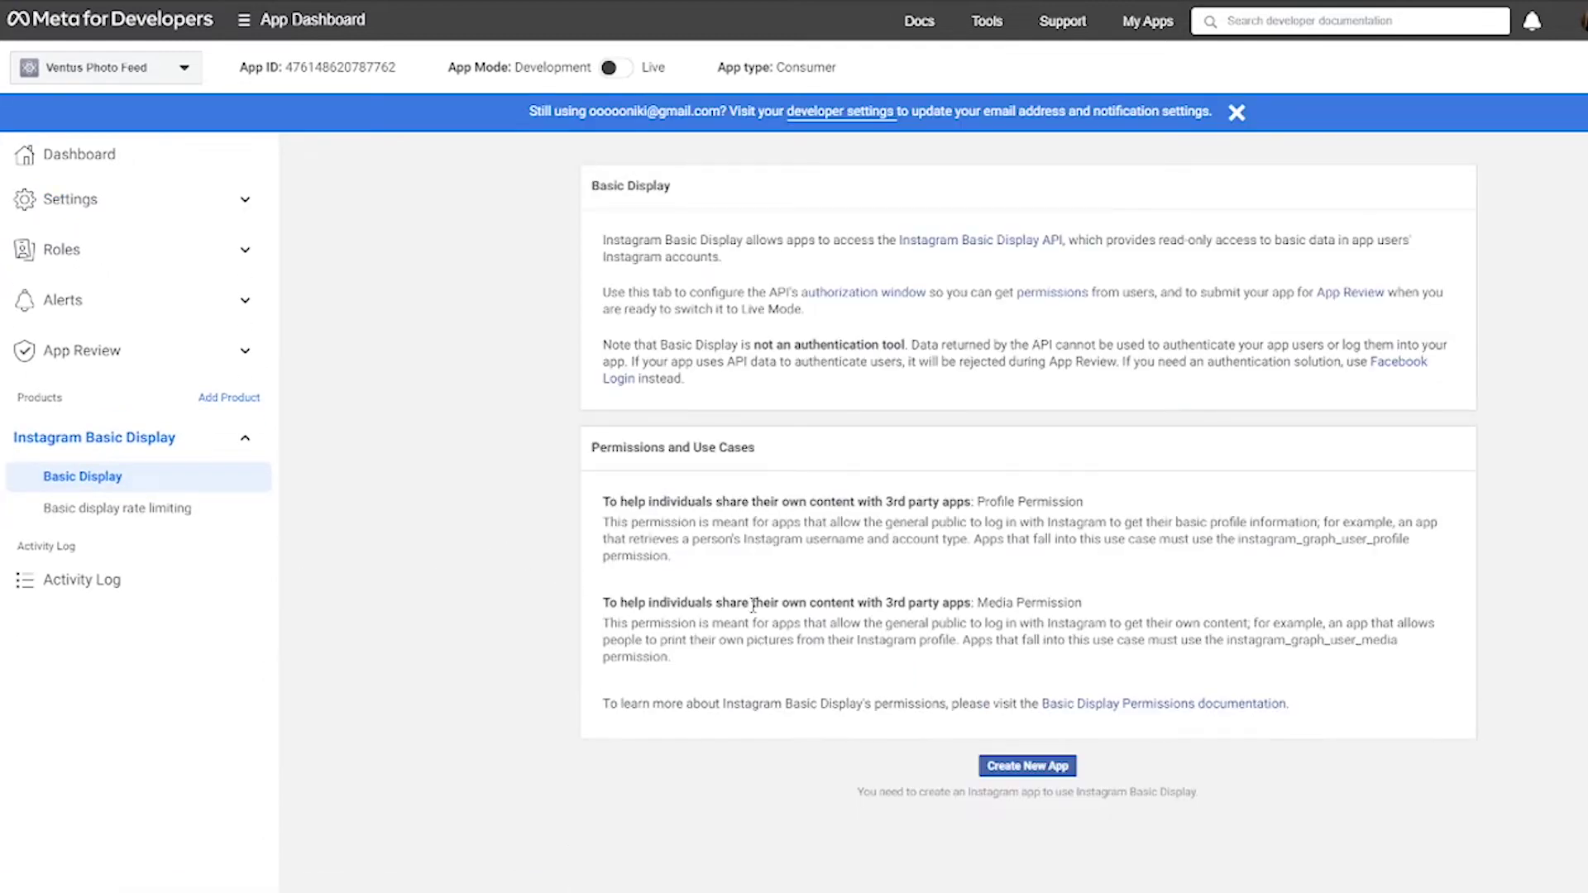
left_click(1006, 773)
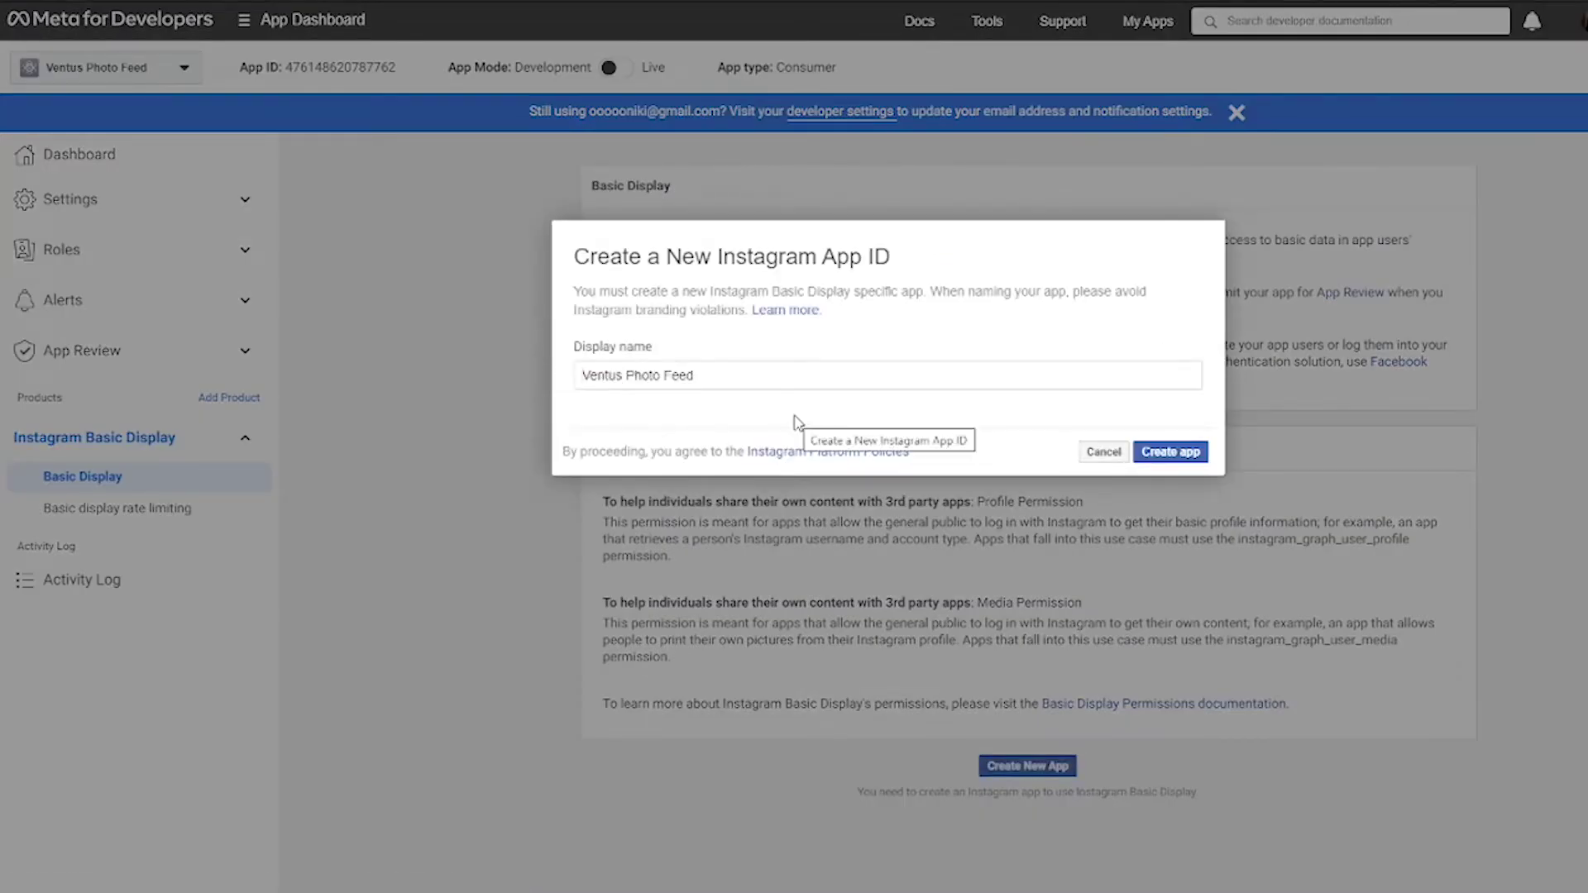
left_click(1186, 455)
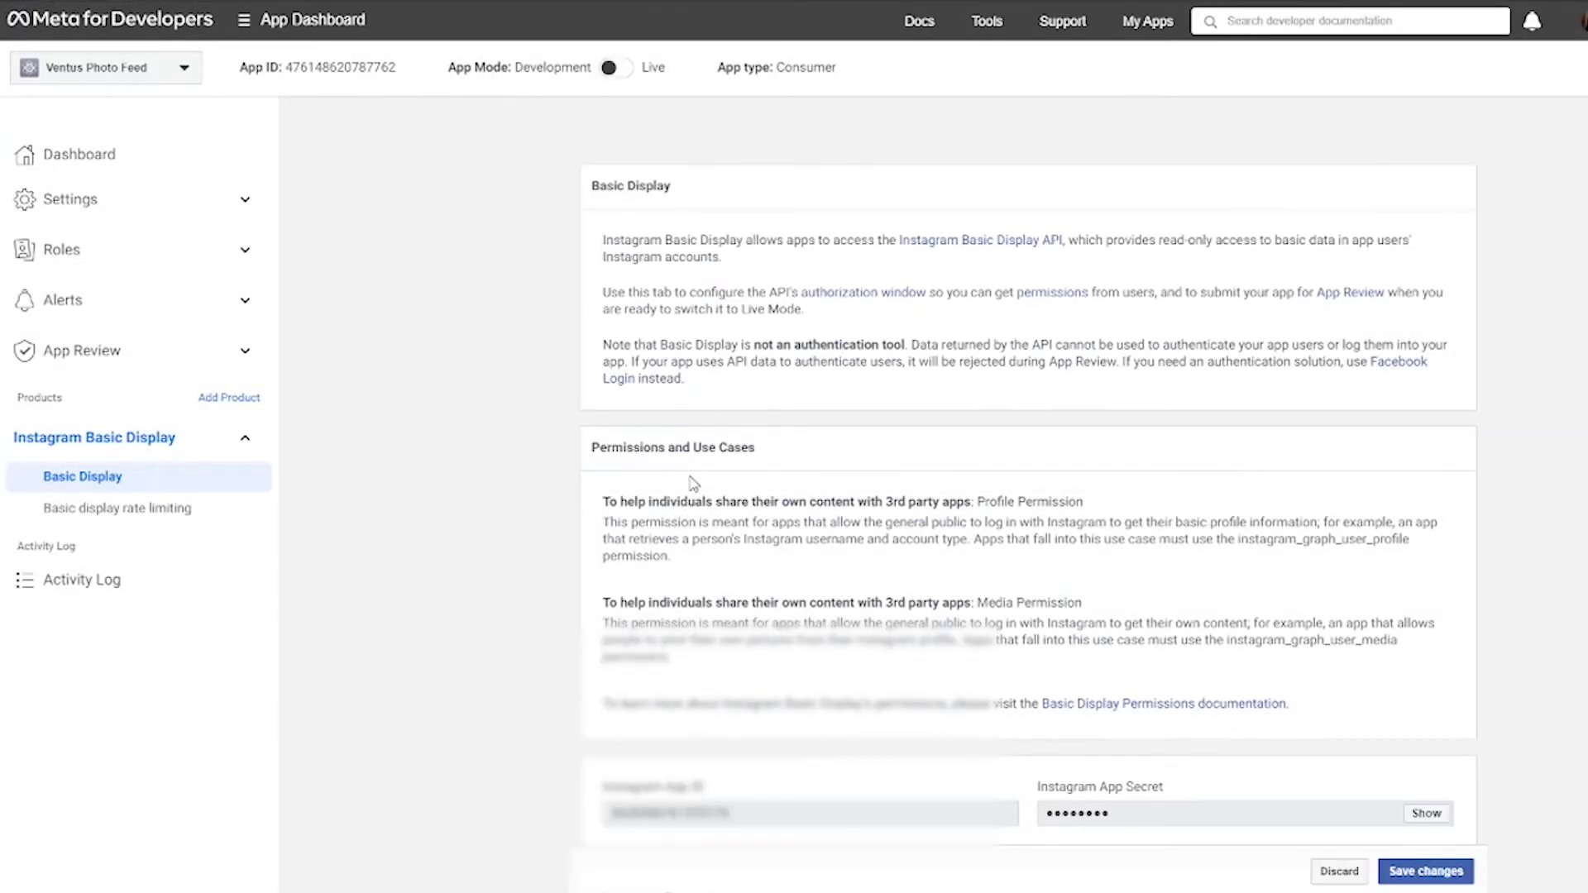
scroll(693, 484, "down", 2)
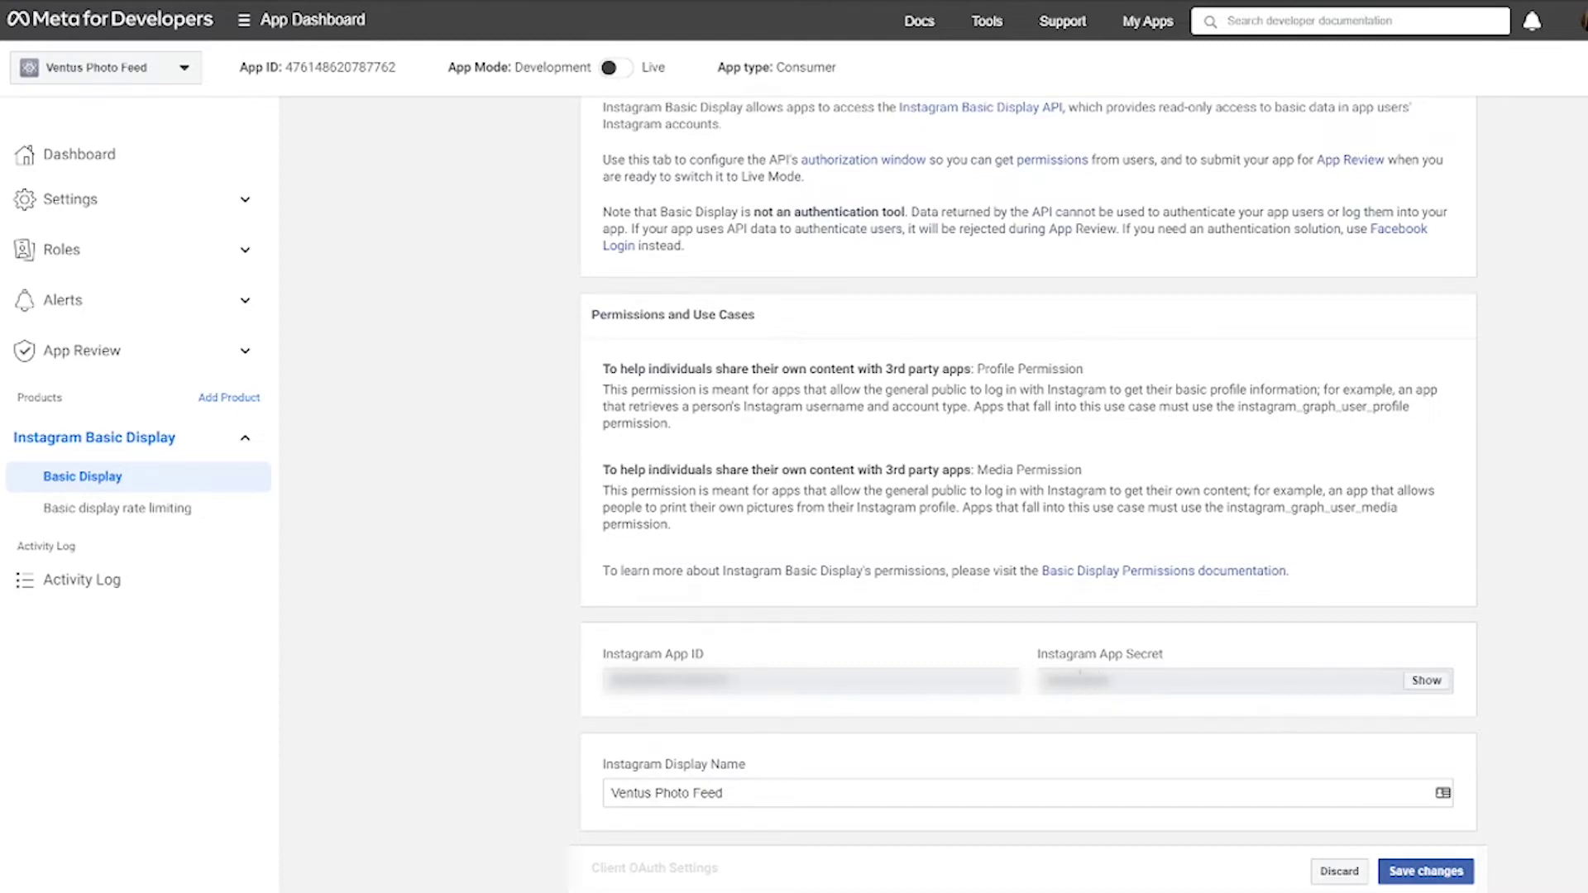
- Copy the Instagram App ID and App Secret from Meta into the UAE Instagram Feed fields
left_click(1425, 680)
double_click(820, 688)
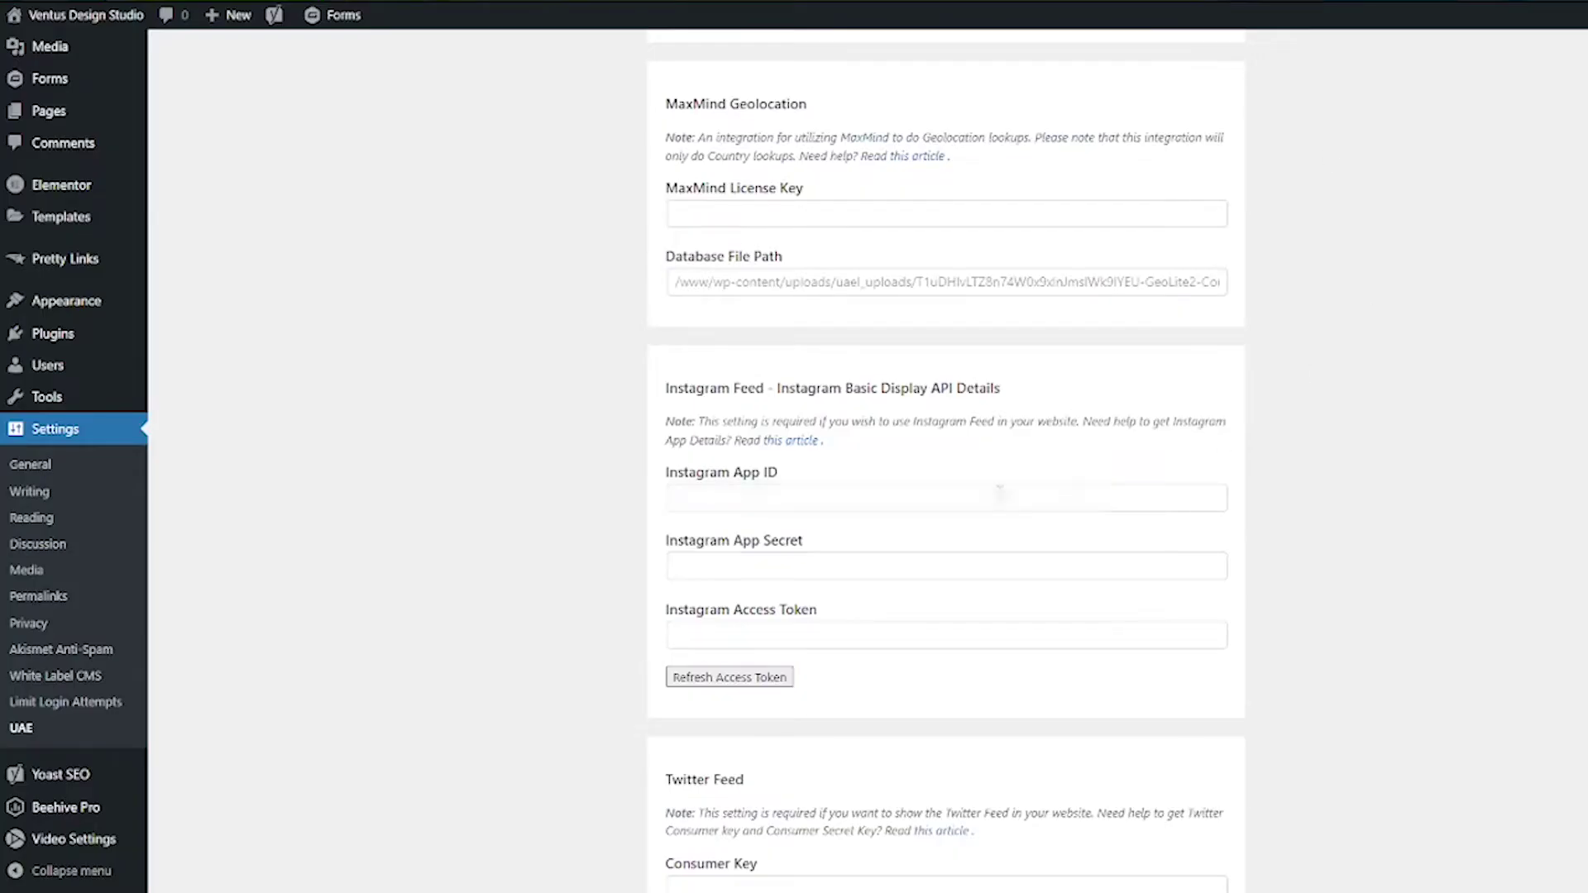
left_click(1001, 496)
key("ctrl+v")
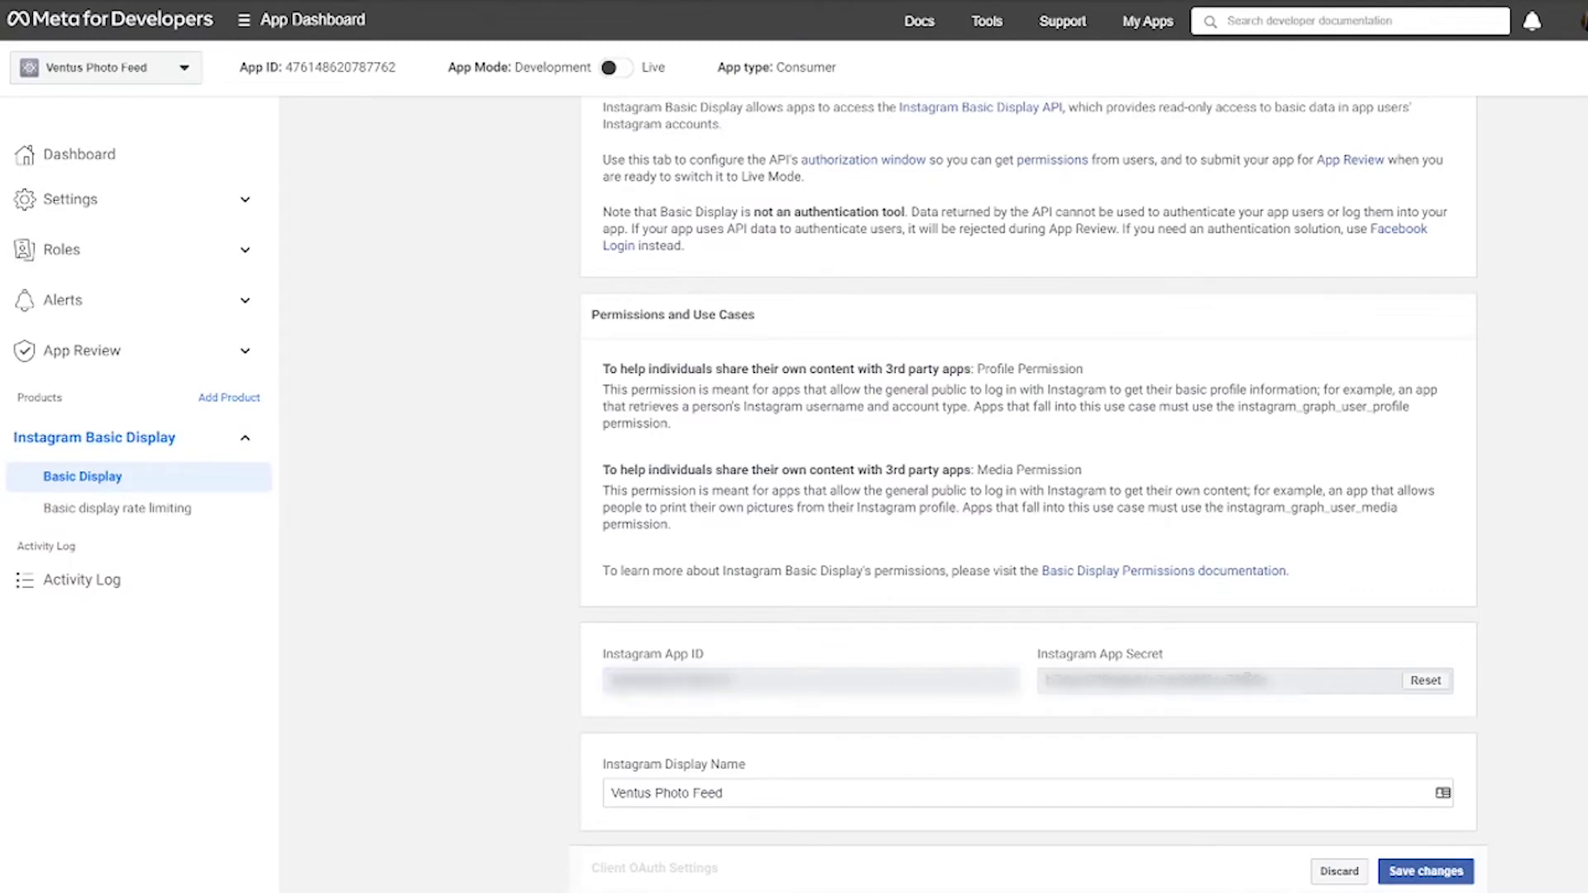
double_click(1155, 679)
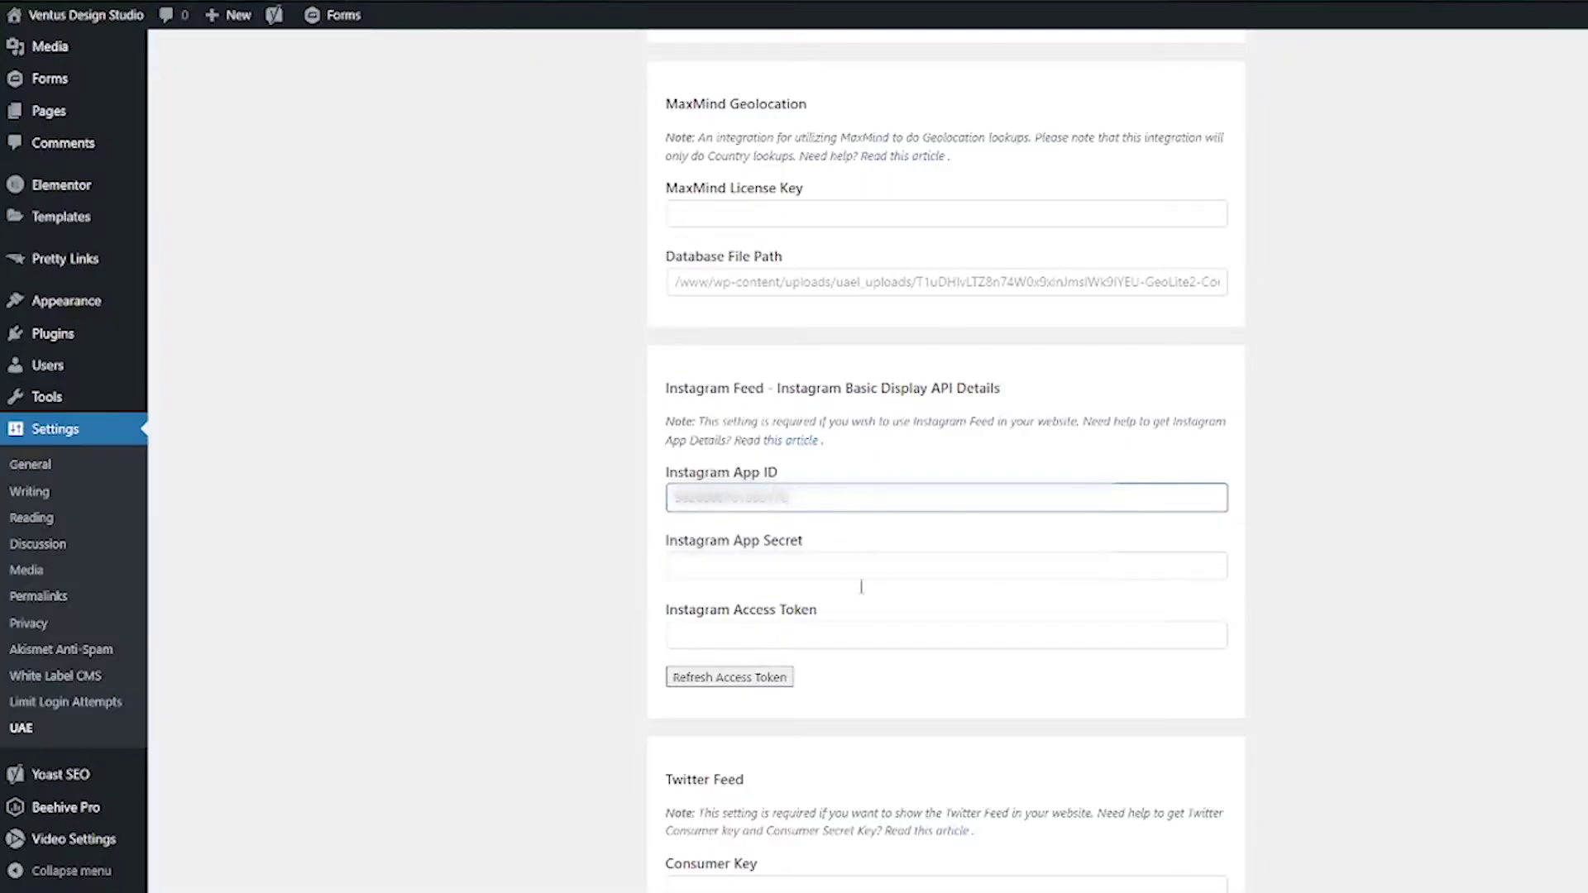
left_click(862, 564)
key("ctrl+v")
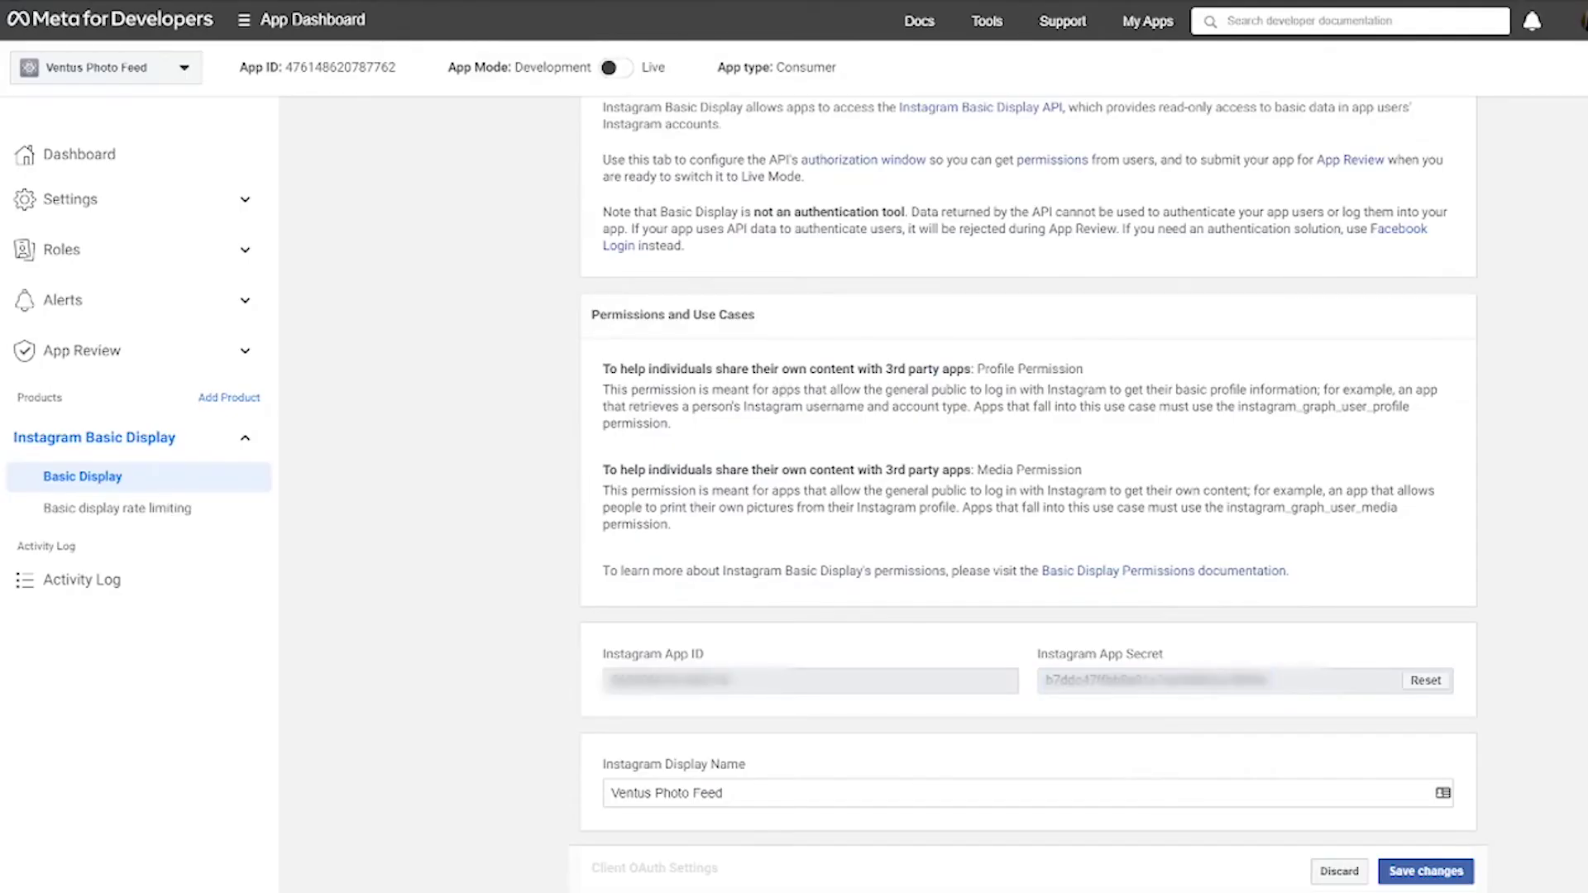
scroll(1531, 644, "down", 3)
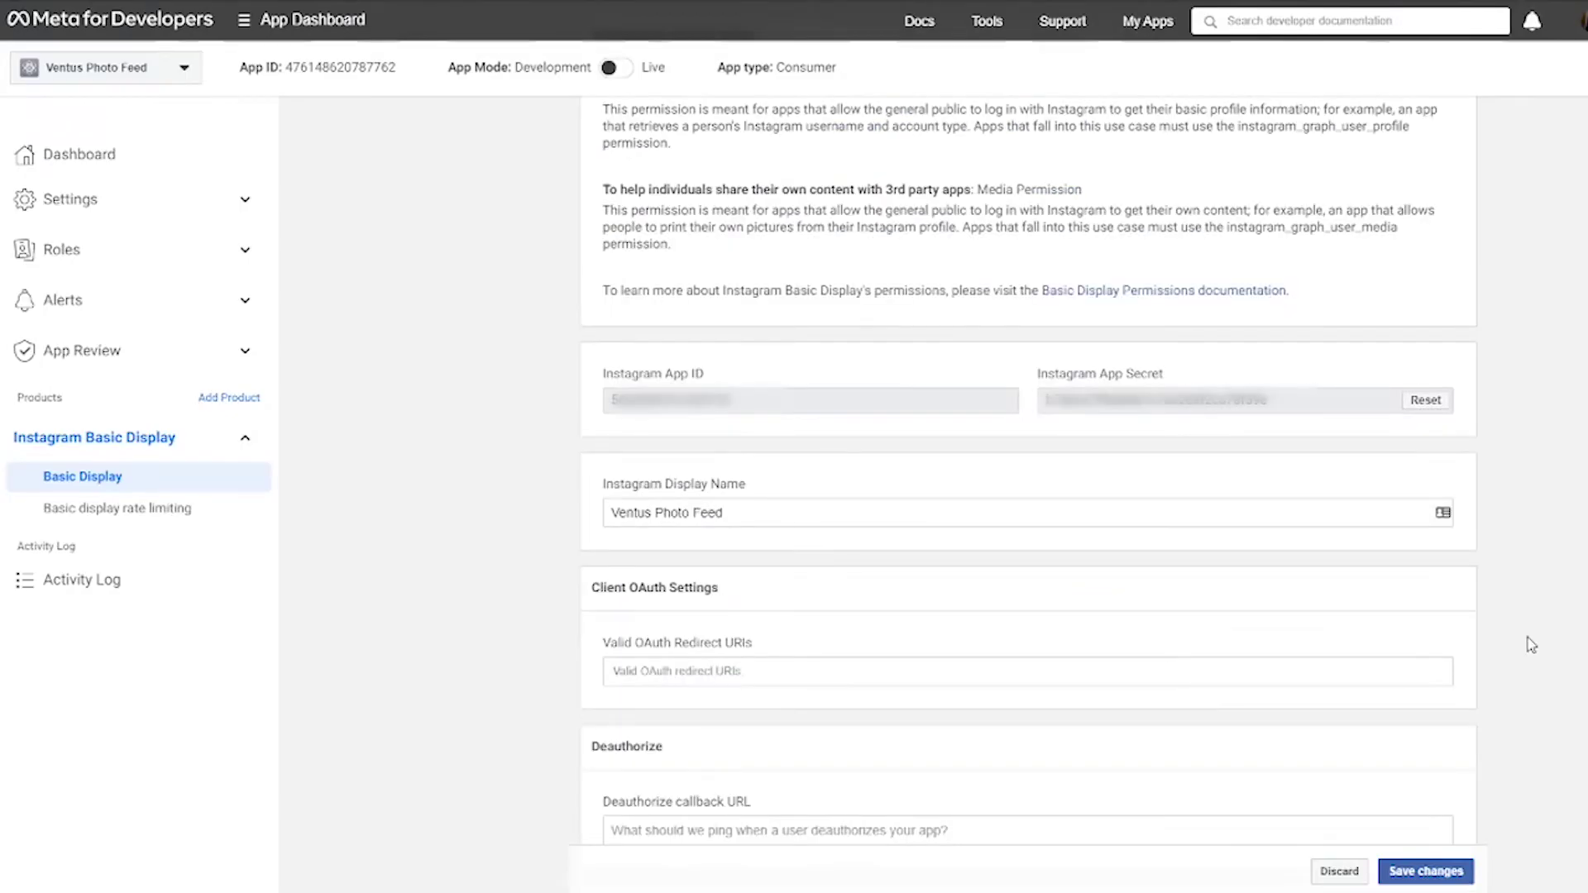
scroll(1531, 644, "down", 3)
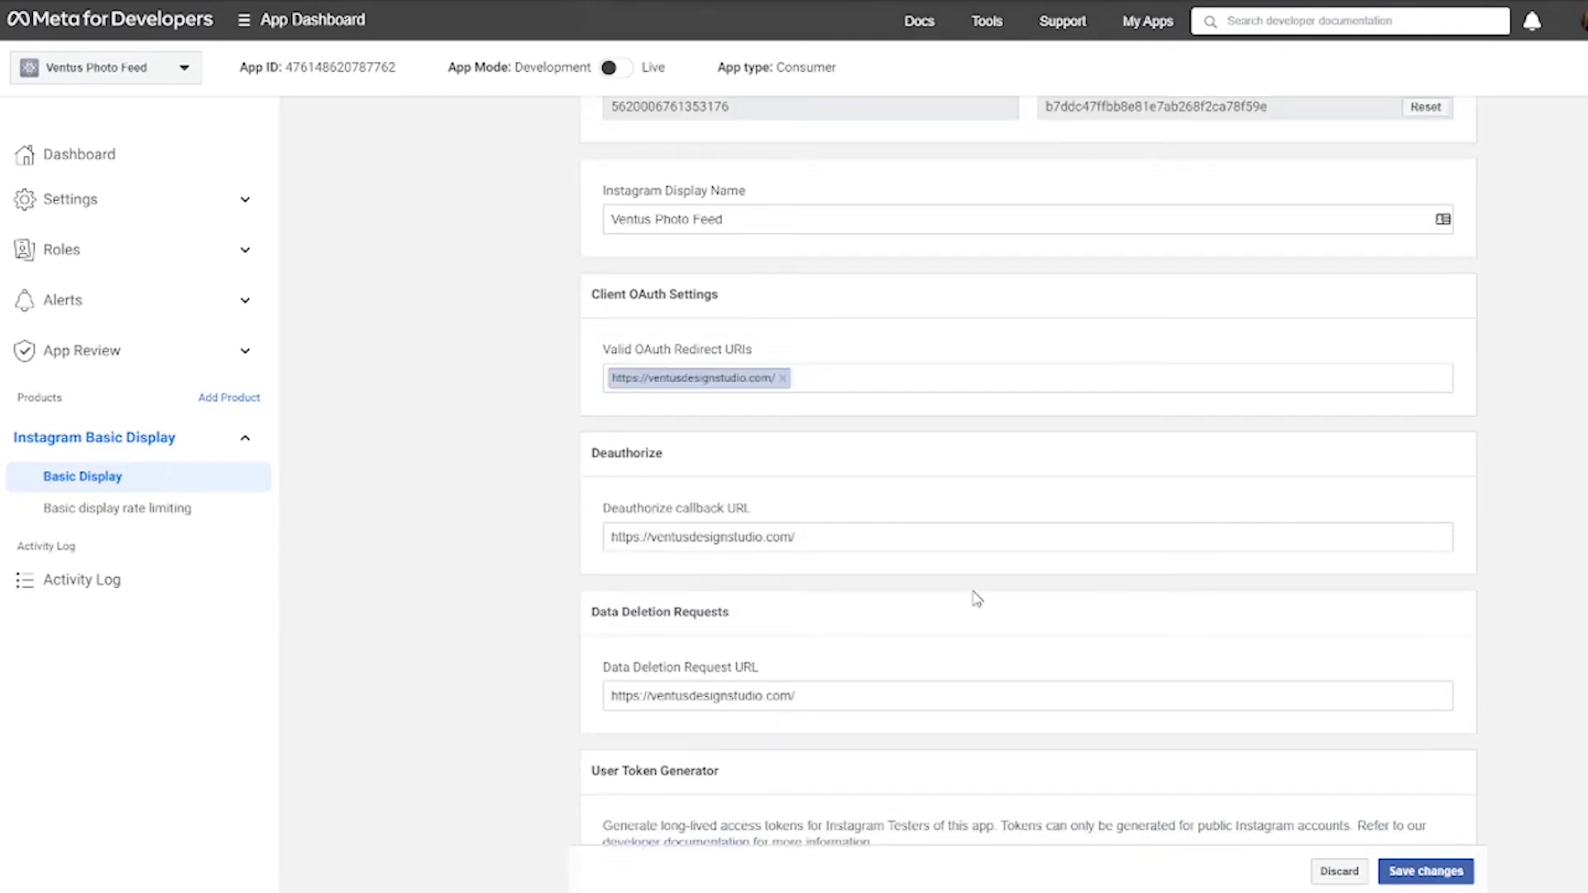
left_click(1409, 879)
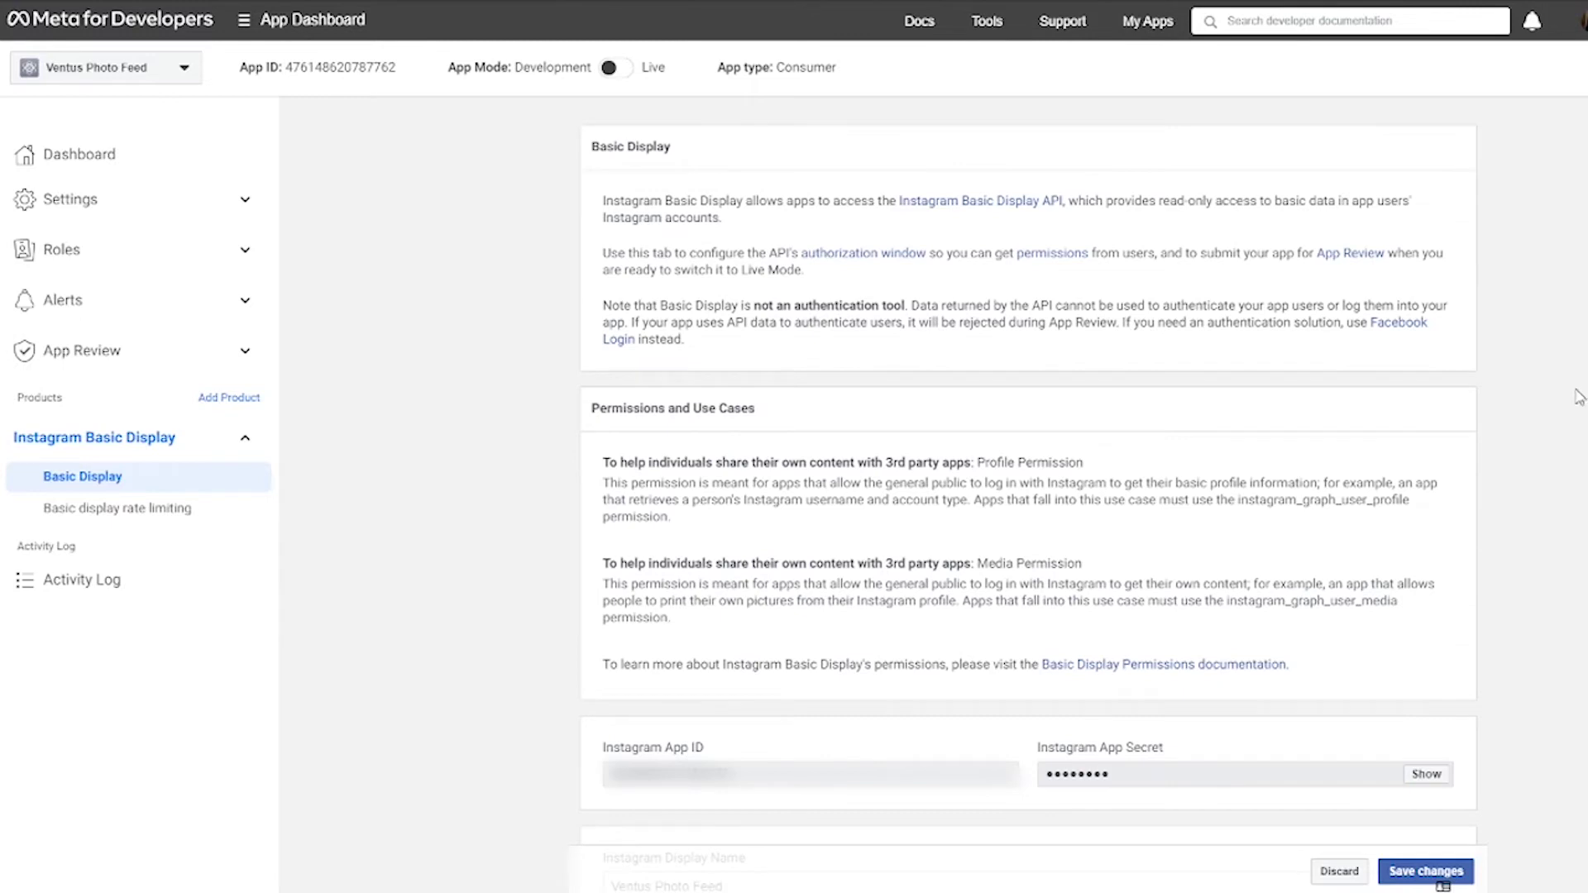
- Invite the user's Instagram account as an Instagram Tester and submit the invitation
scroll(1580, 397, "down", 15)
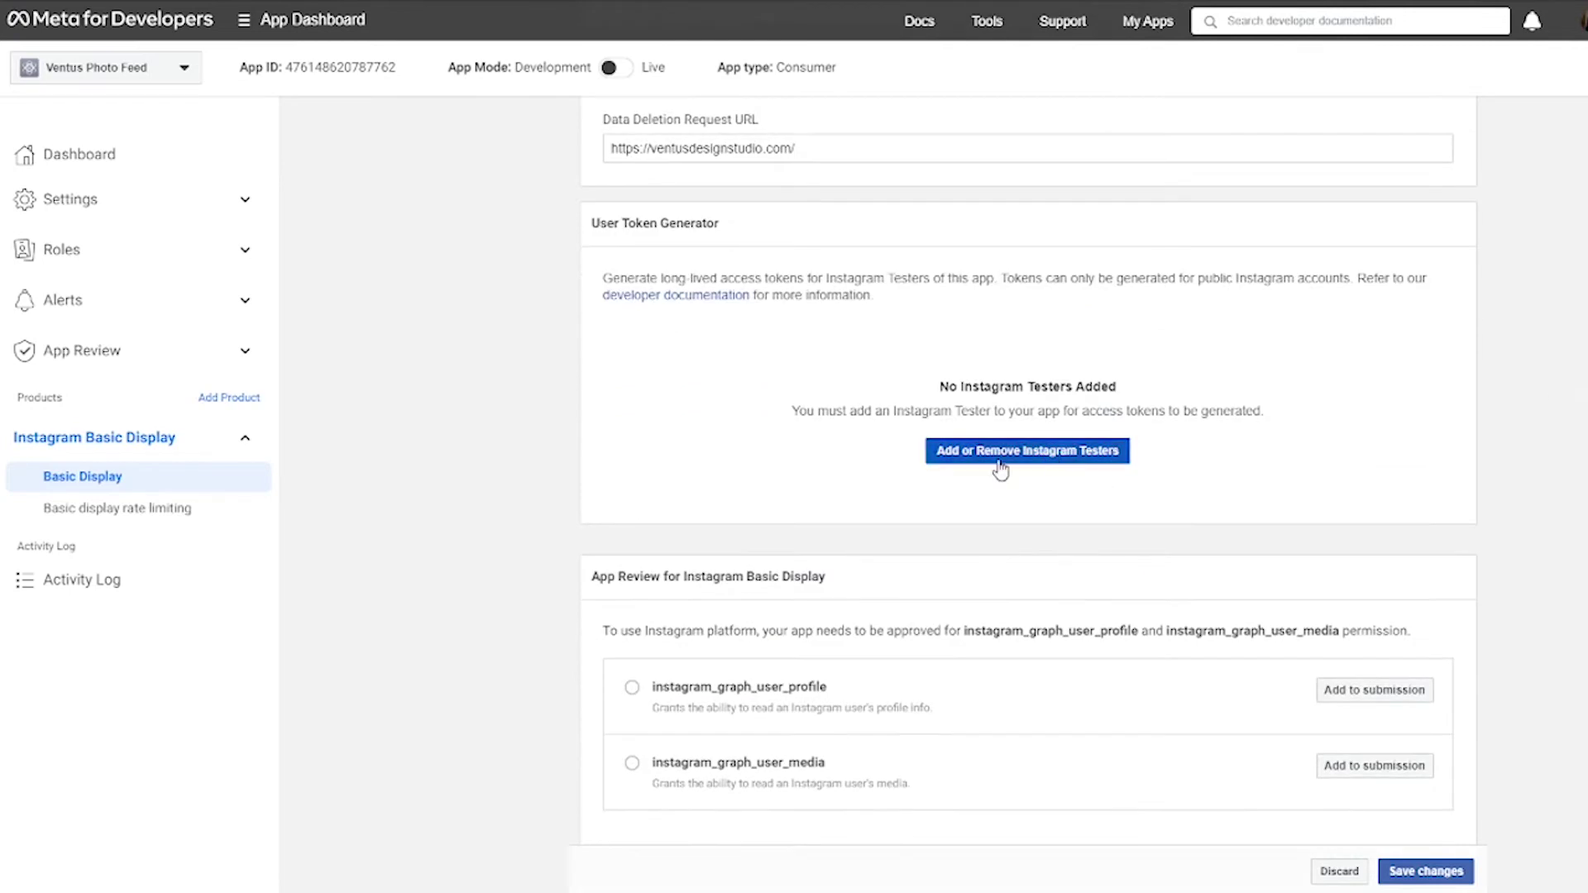
left_click(1005, 468)
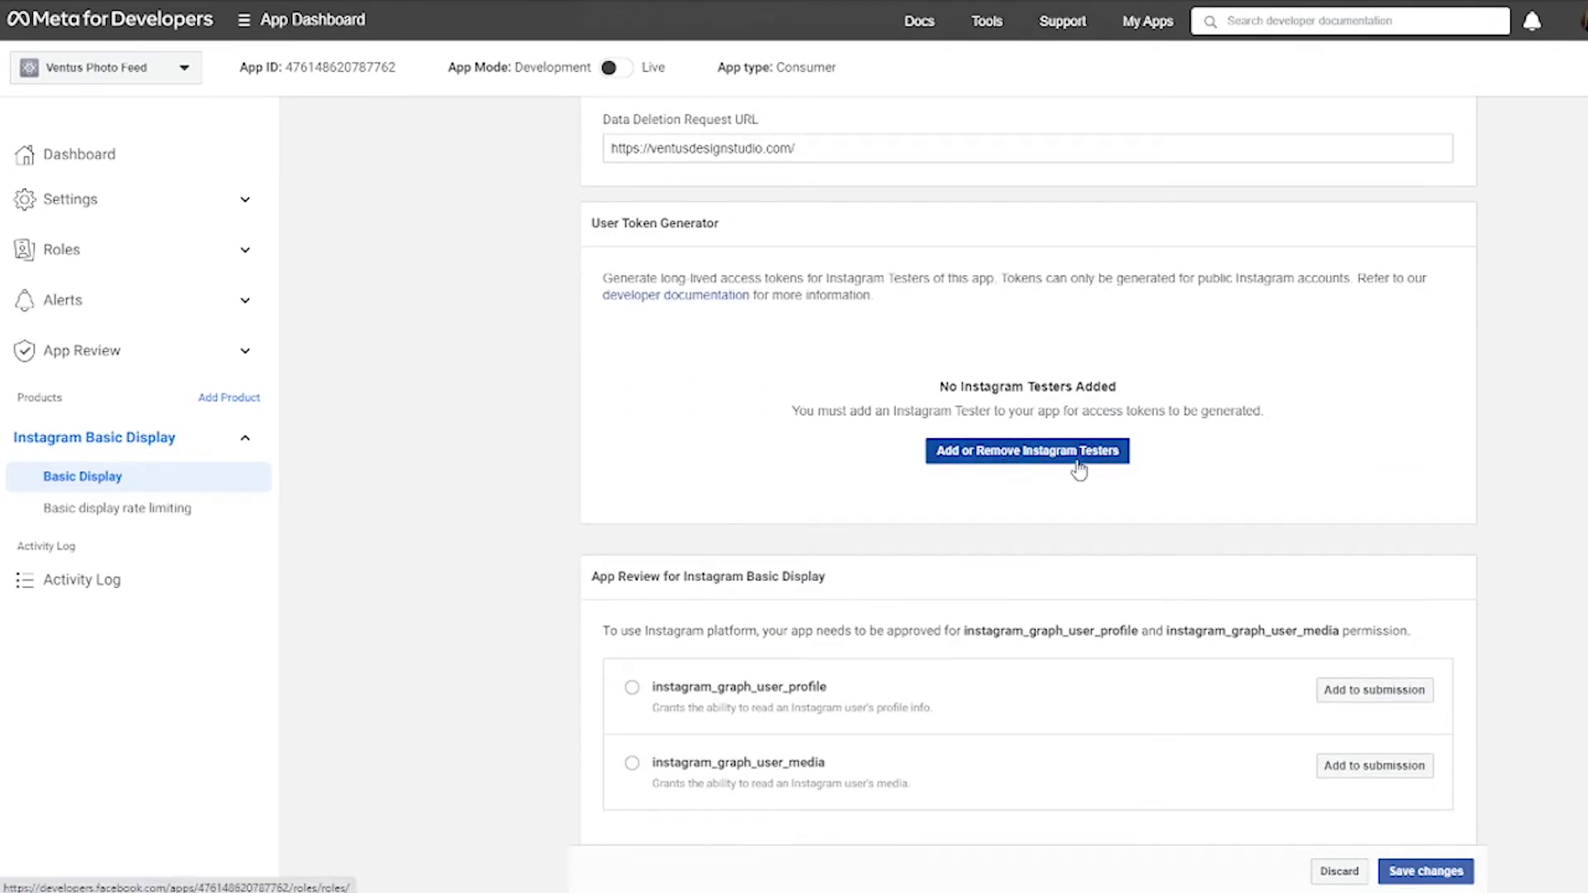
scroll(1561, 445, "down", 3)
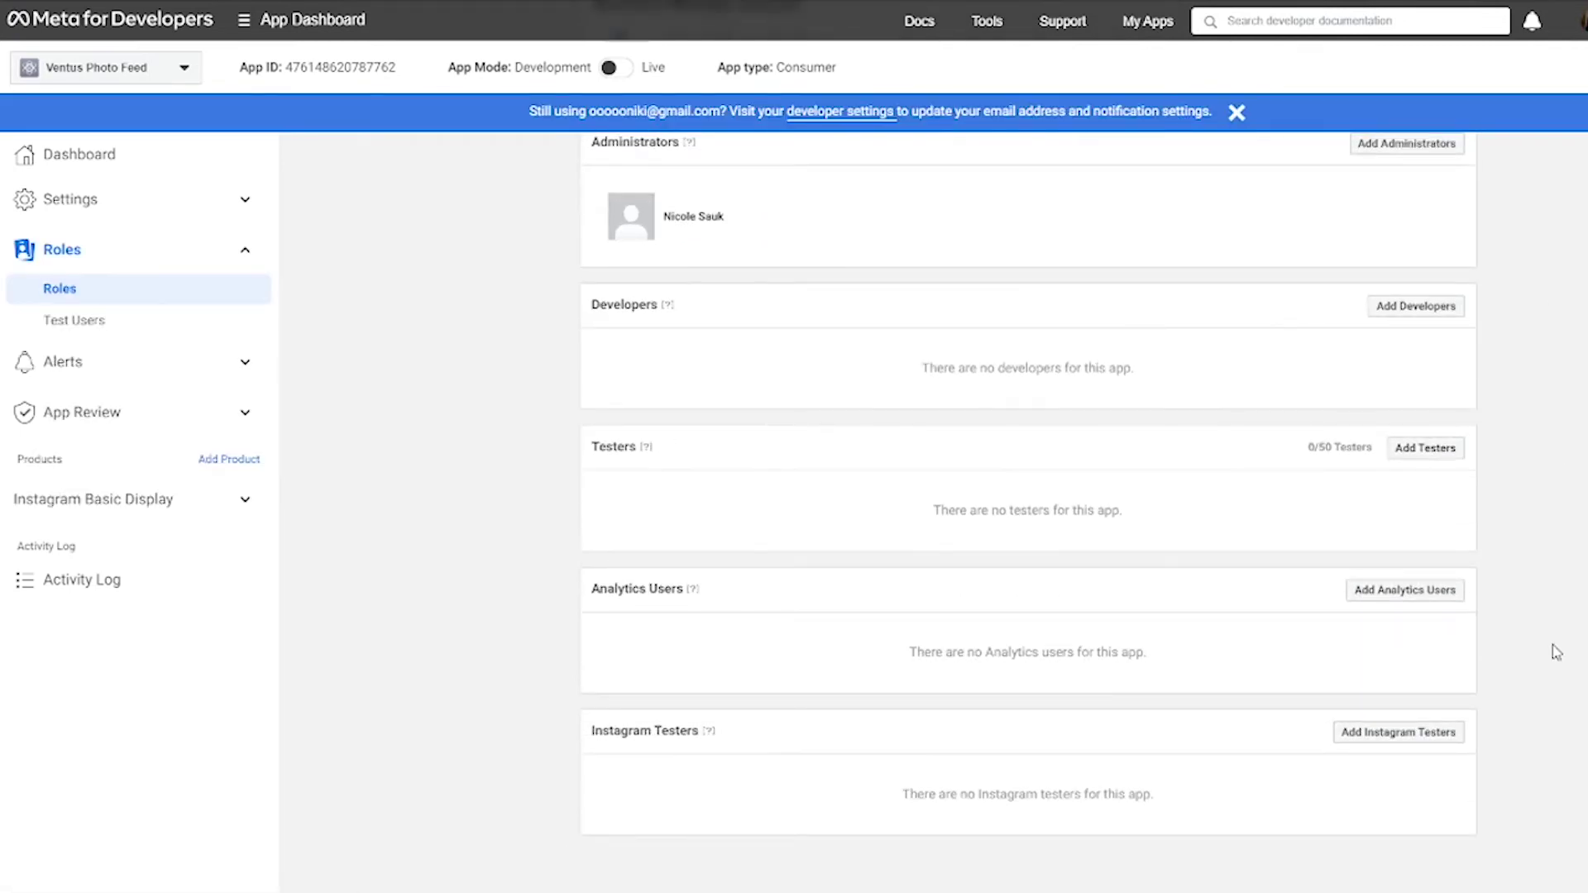
left_click(1426, 744)
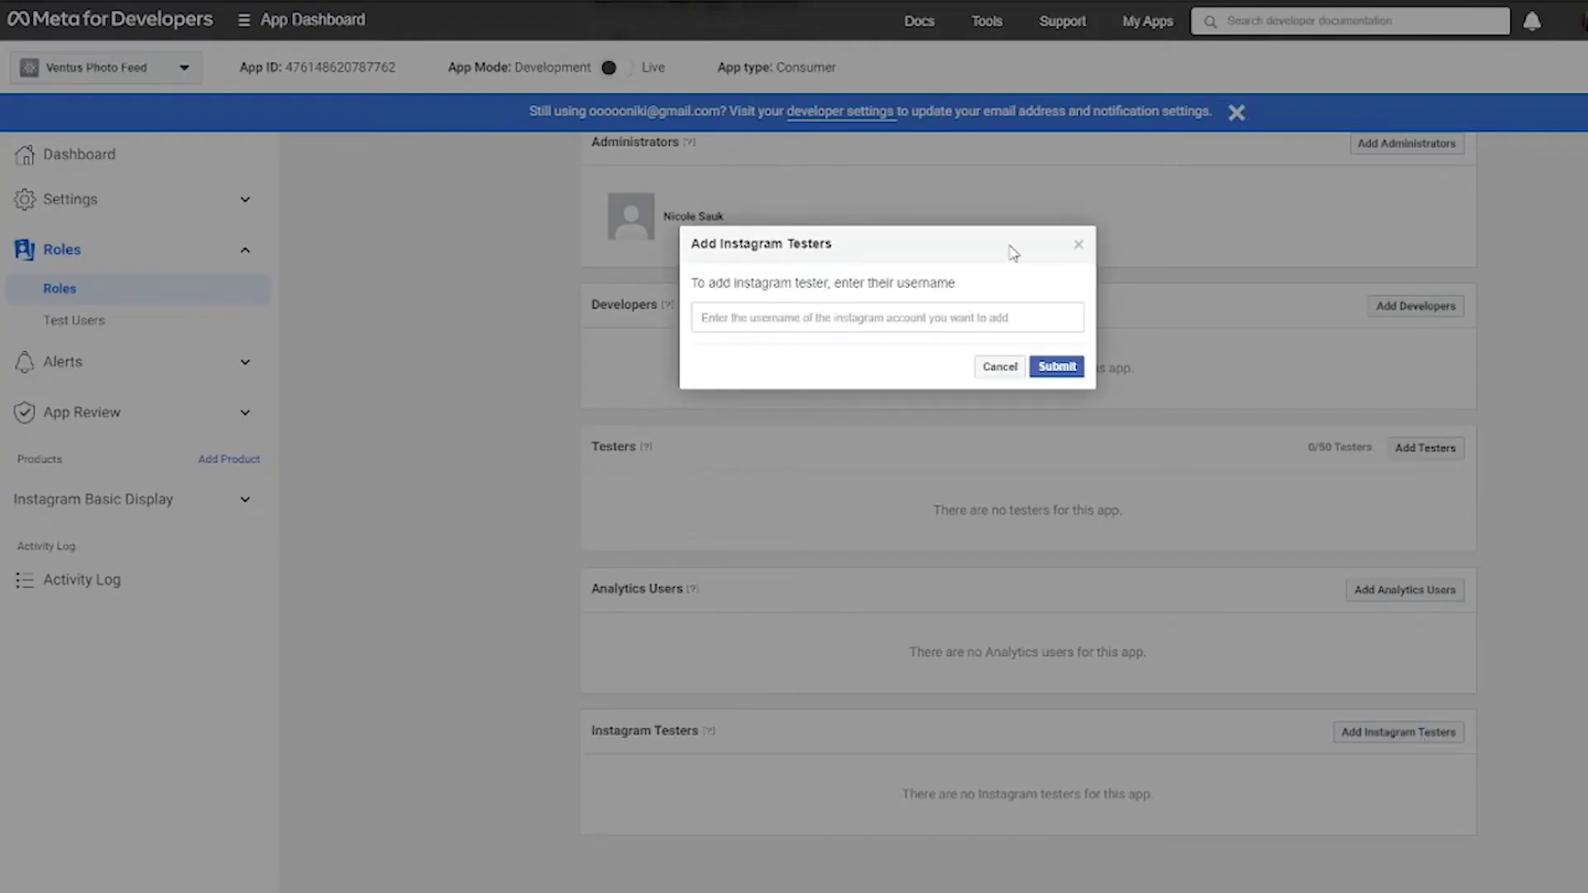
type("nicoles")
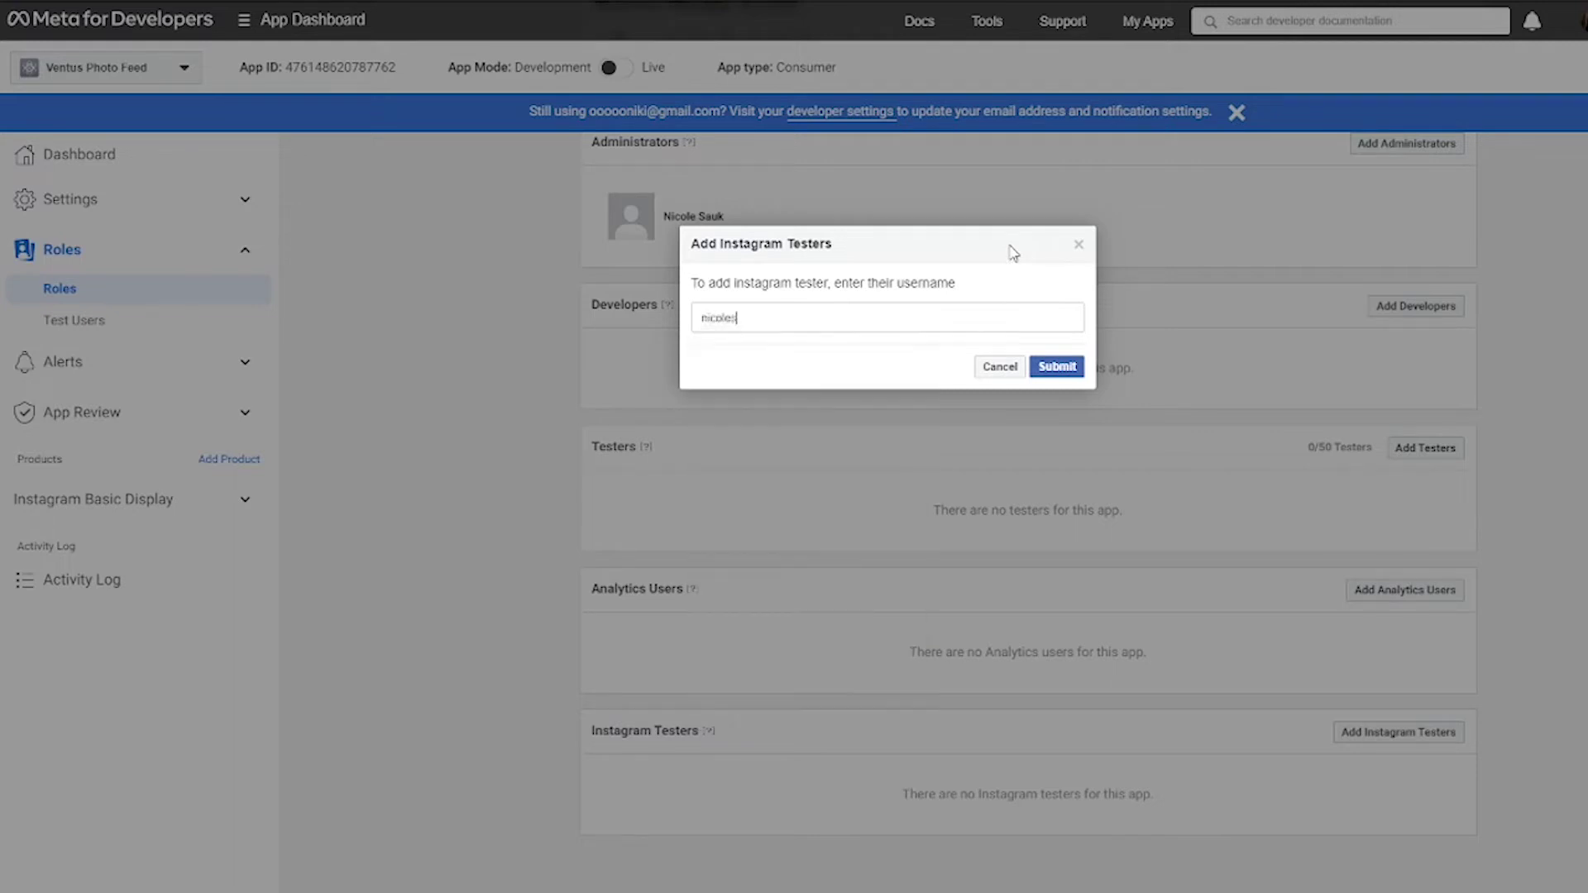
type("auk")
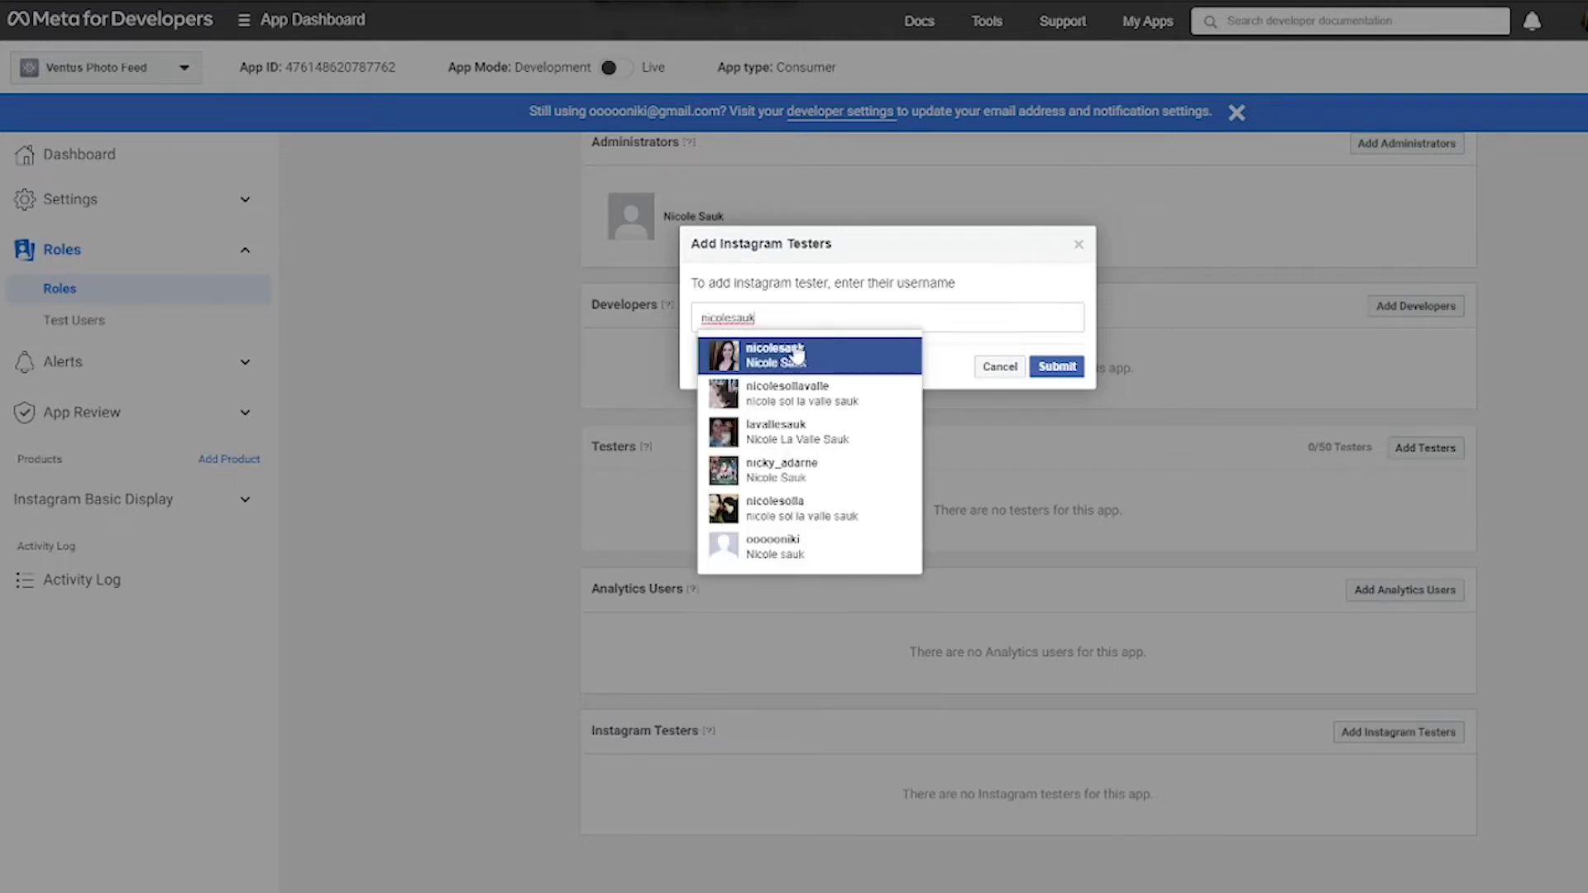
left_click(794, 349)
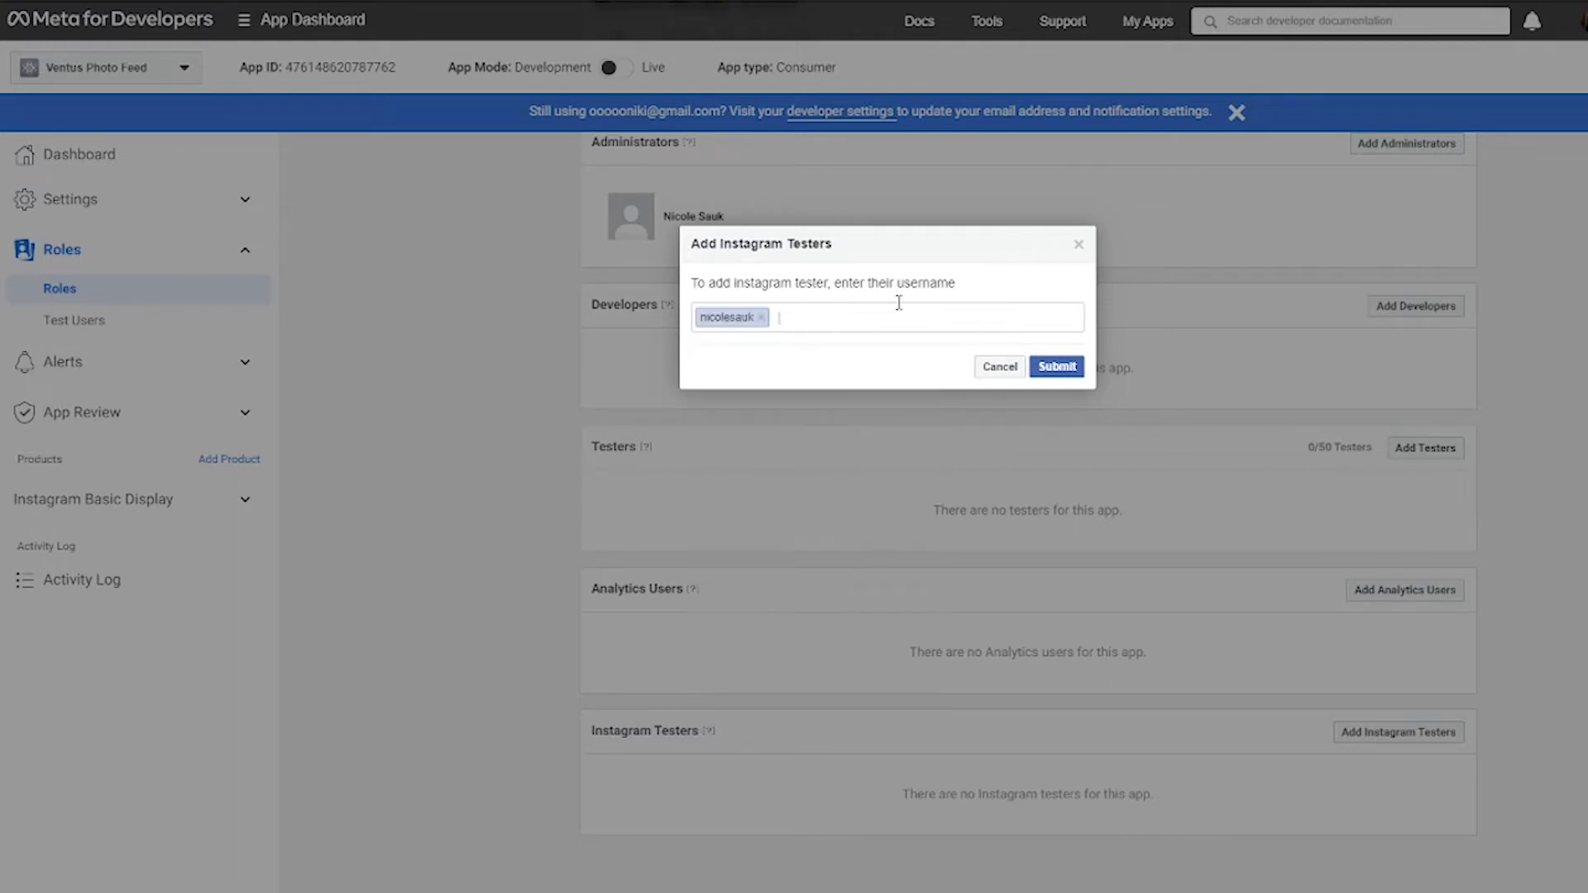
left_click(1057, 367)
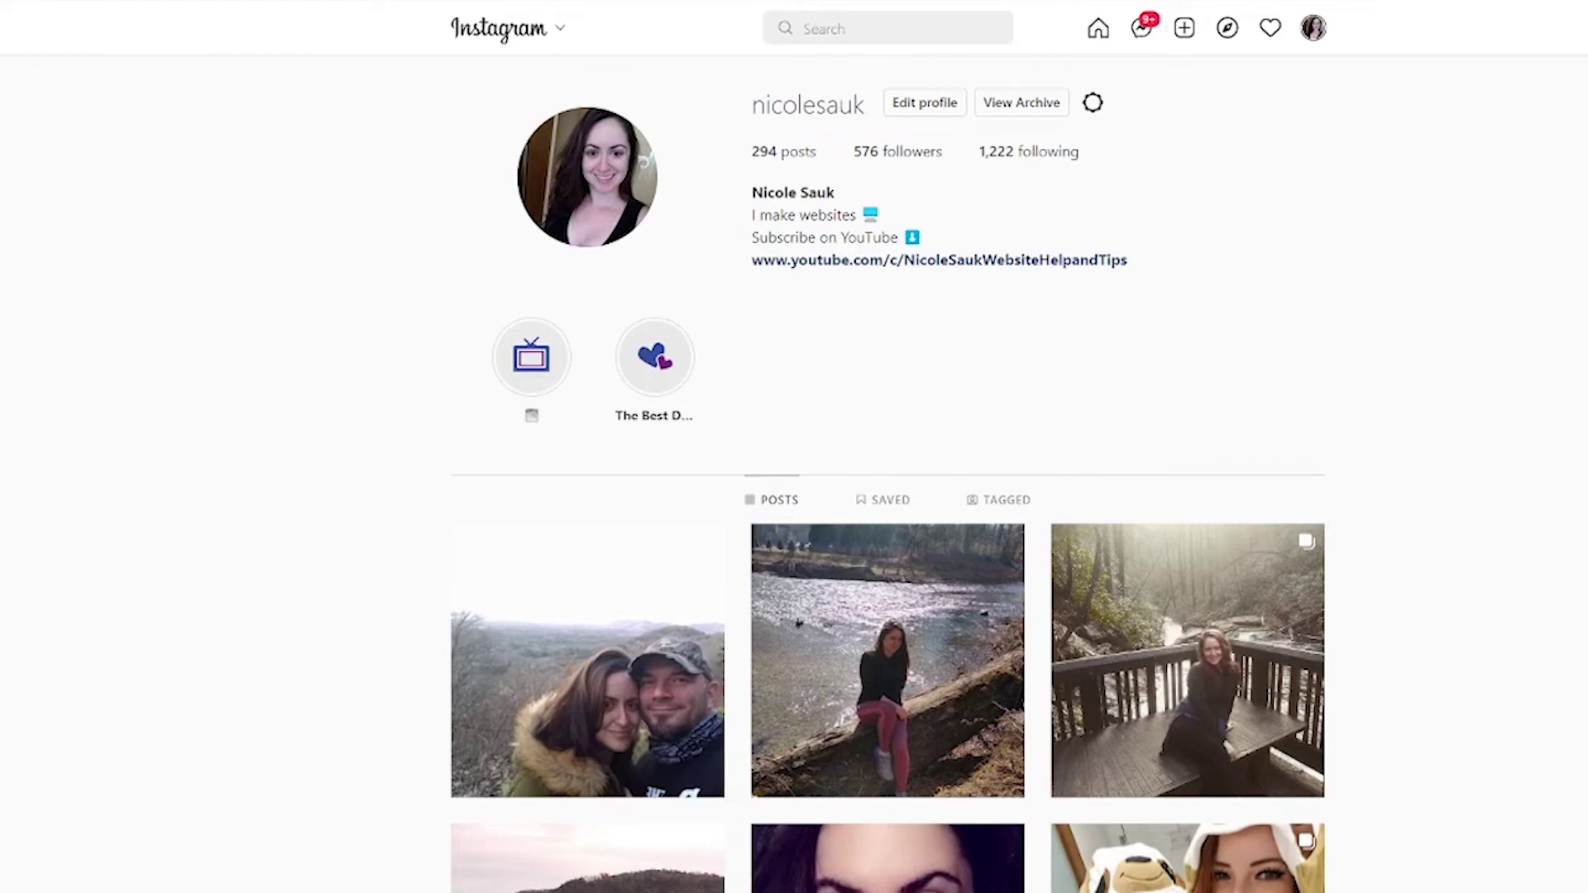
- Accept the Ventus Photo Feed tester invite under Instagram's Apps and Websites settings
left_click(937, 113)
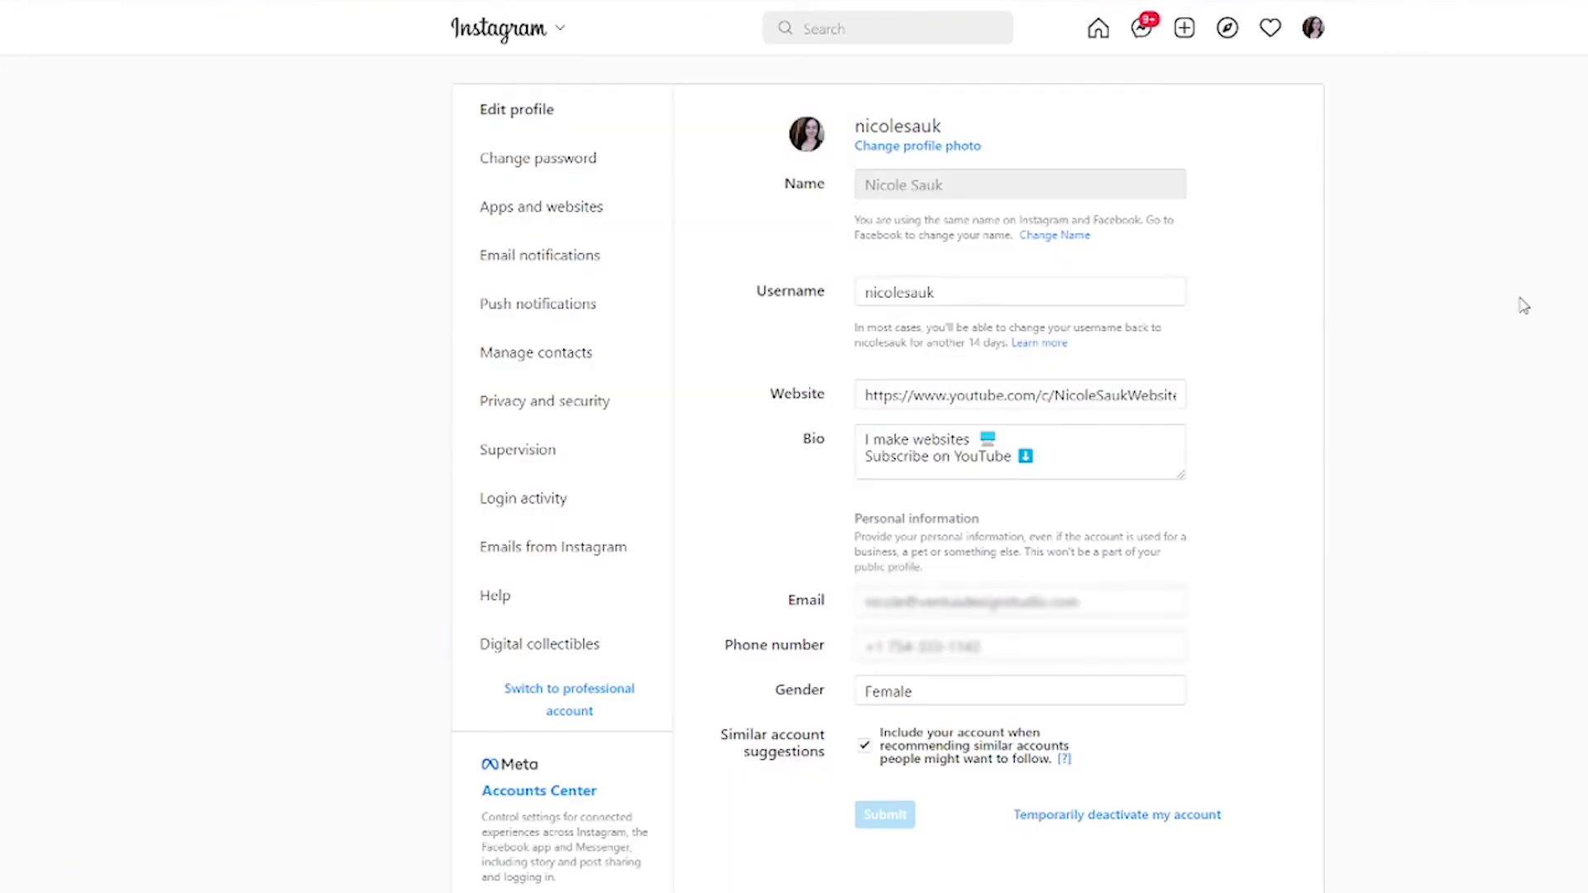
left_click(574, 216)
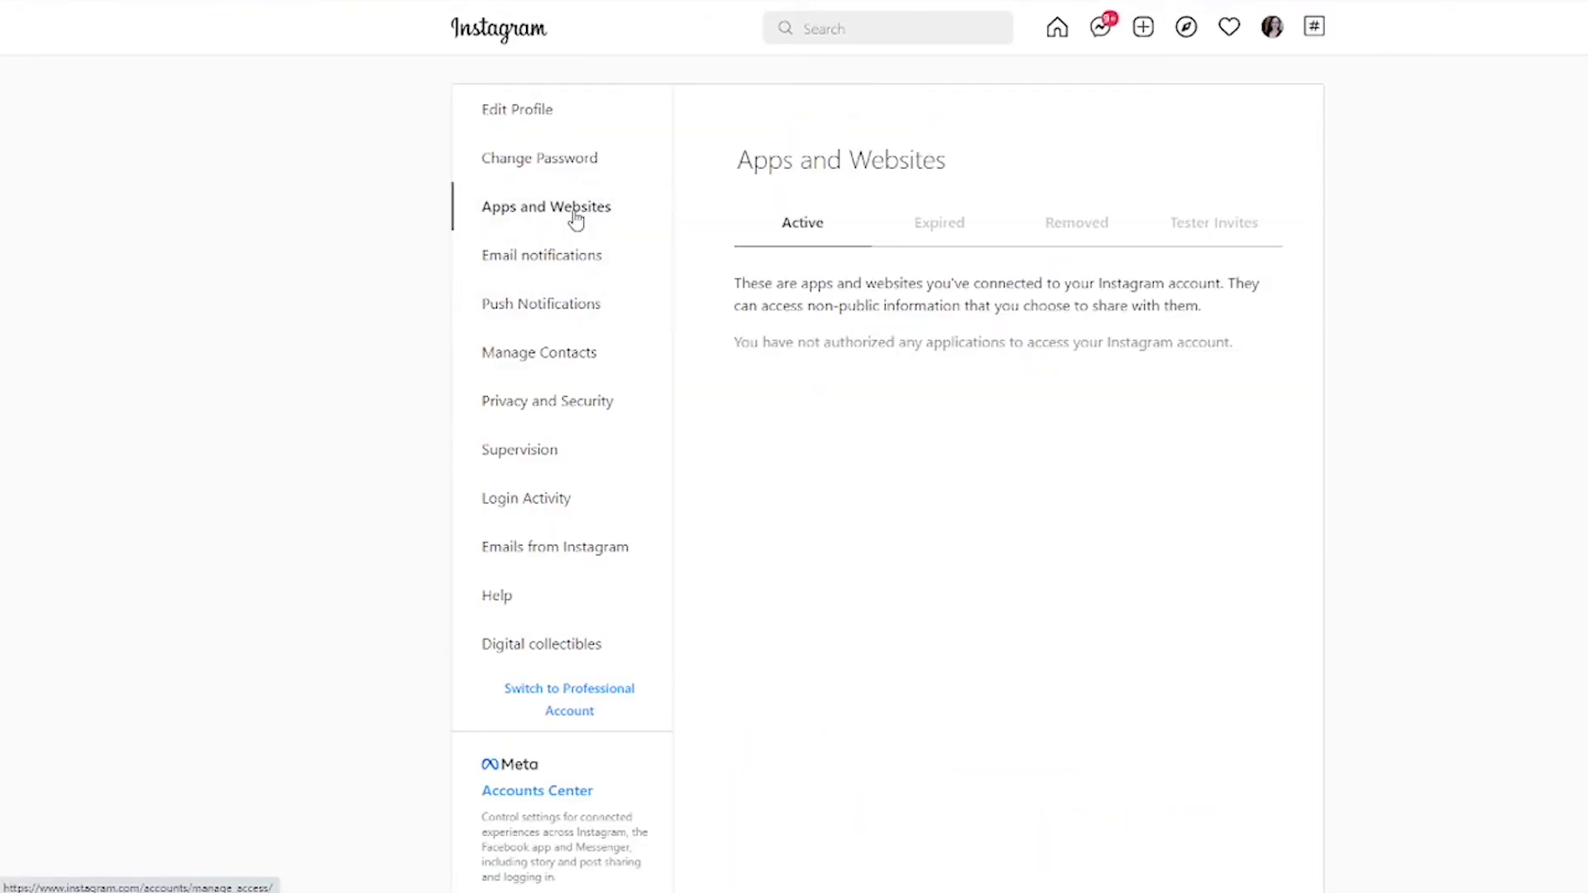
left_click(1184, 224)
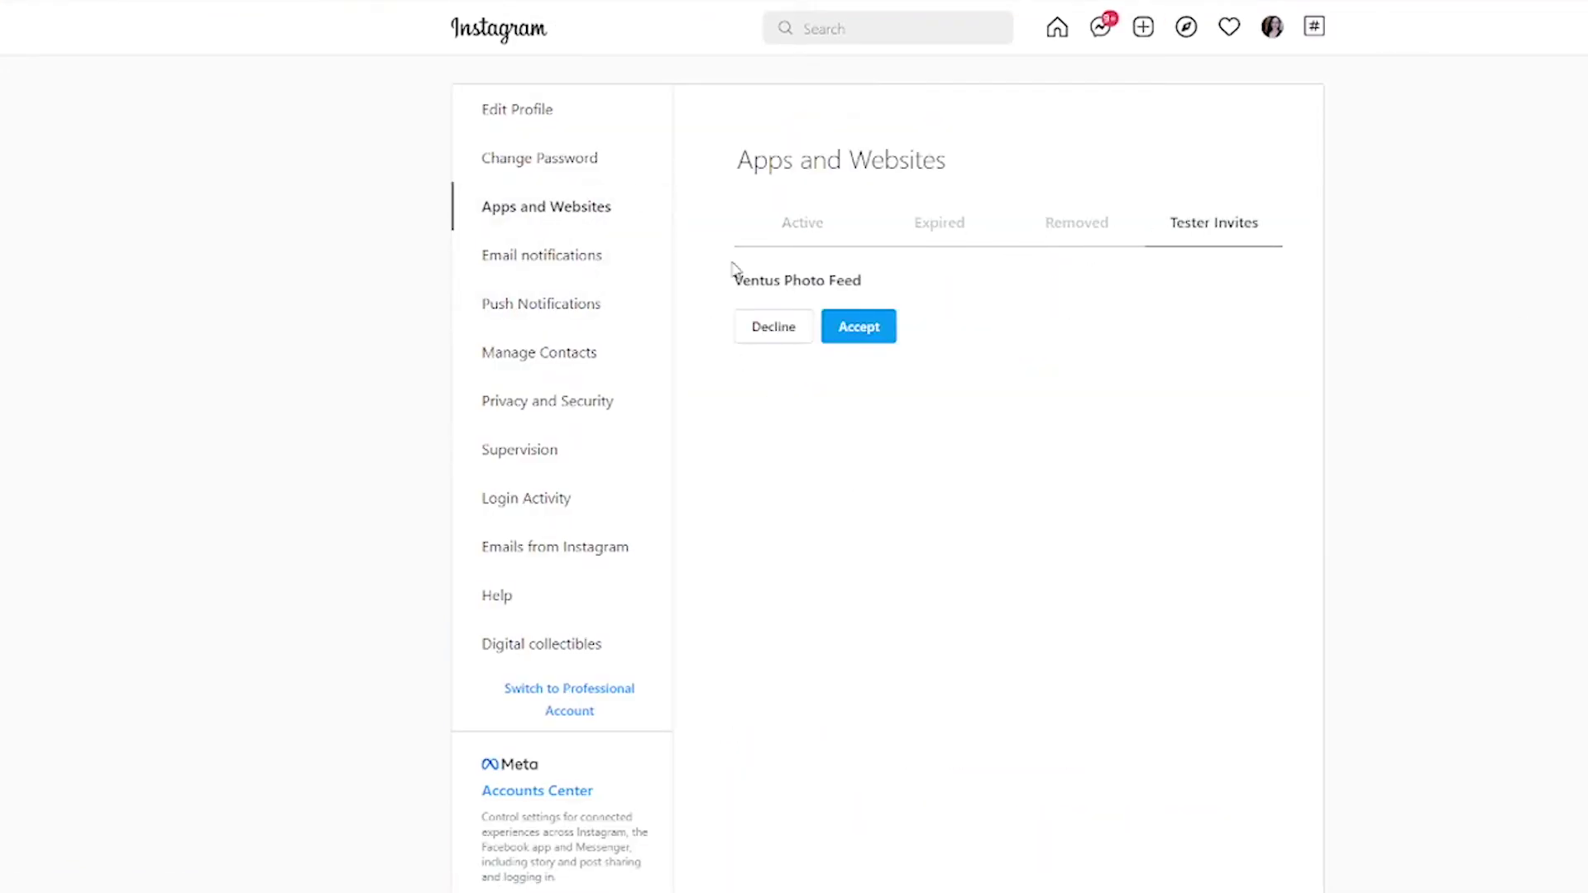
left_click(861, 327)
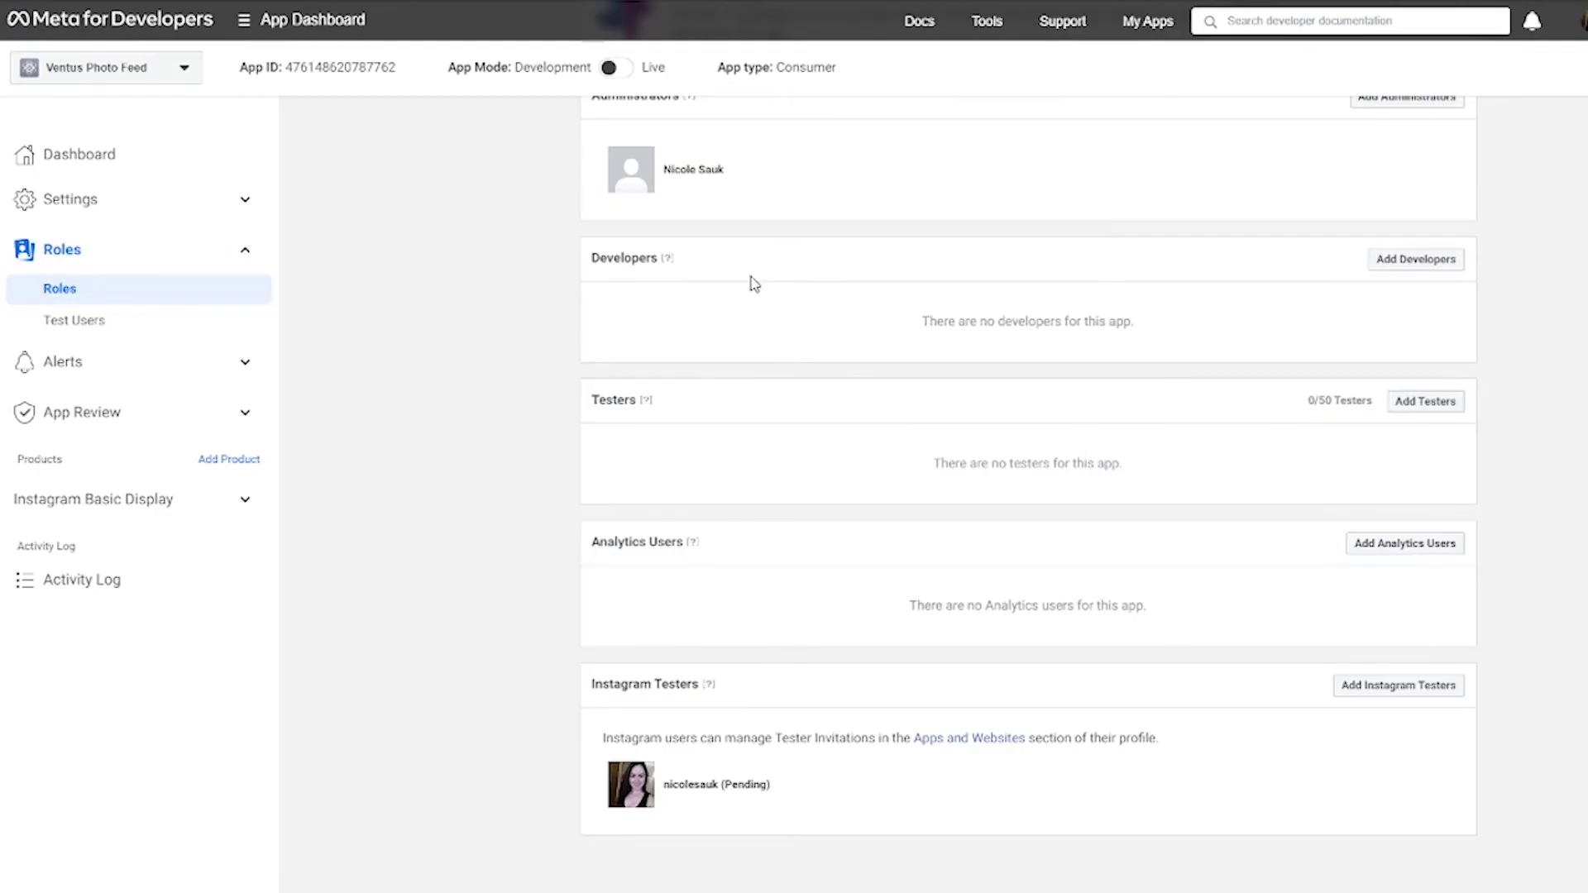
- Reload Roles to confirm the tester, then go to Instagram Basic Display's User Token Generator
key("F5")
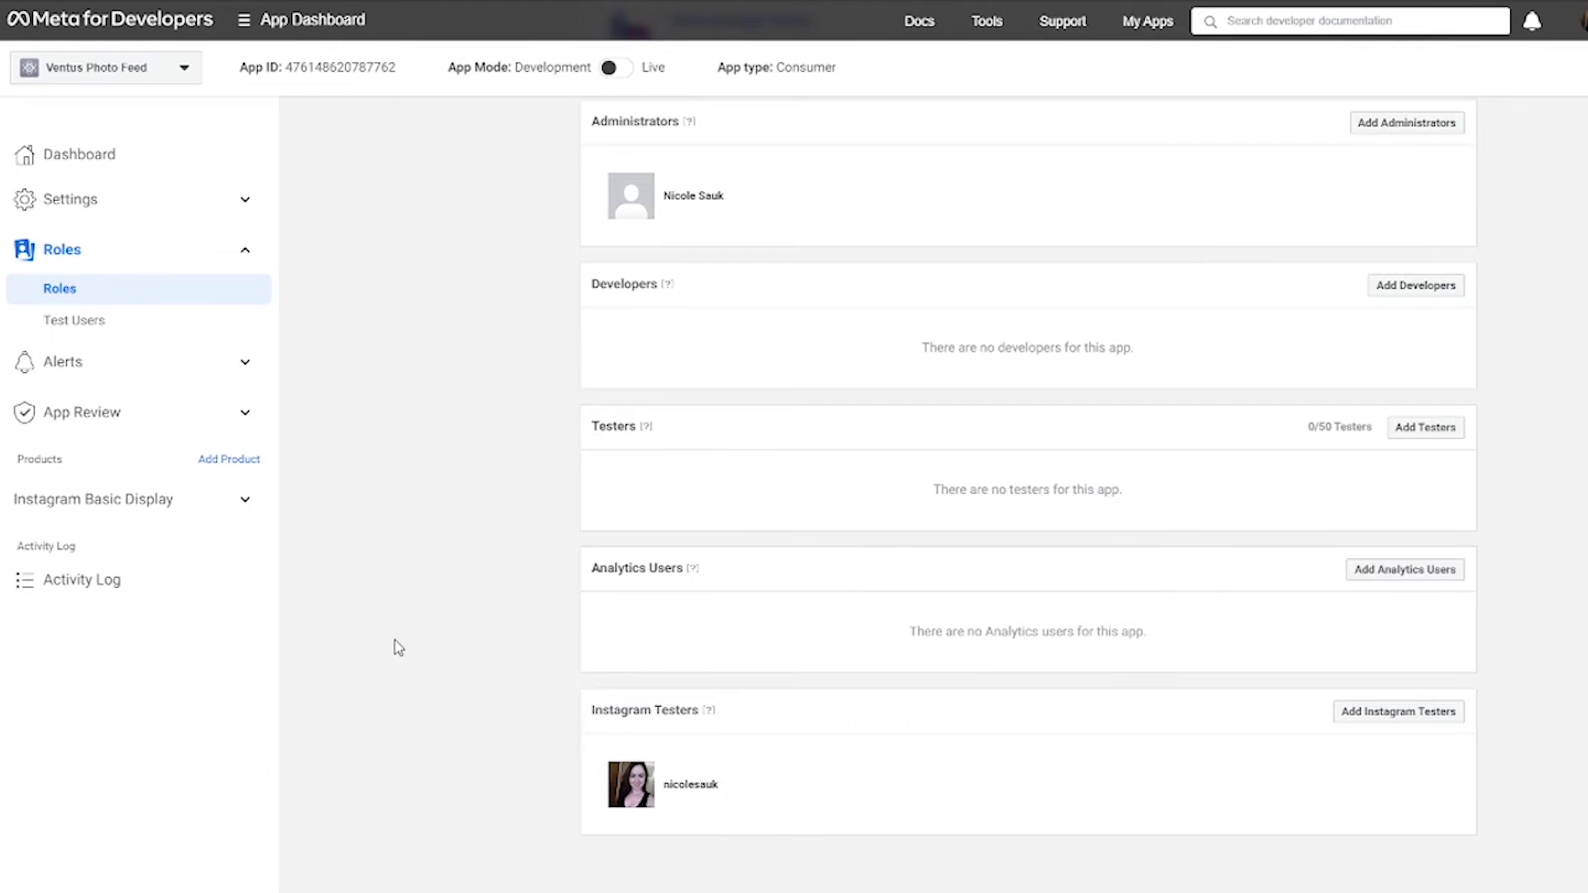
left_click(96, 505)
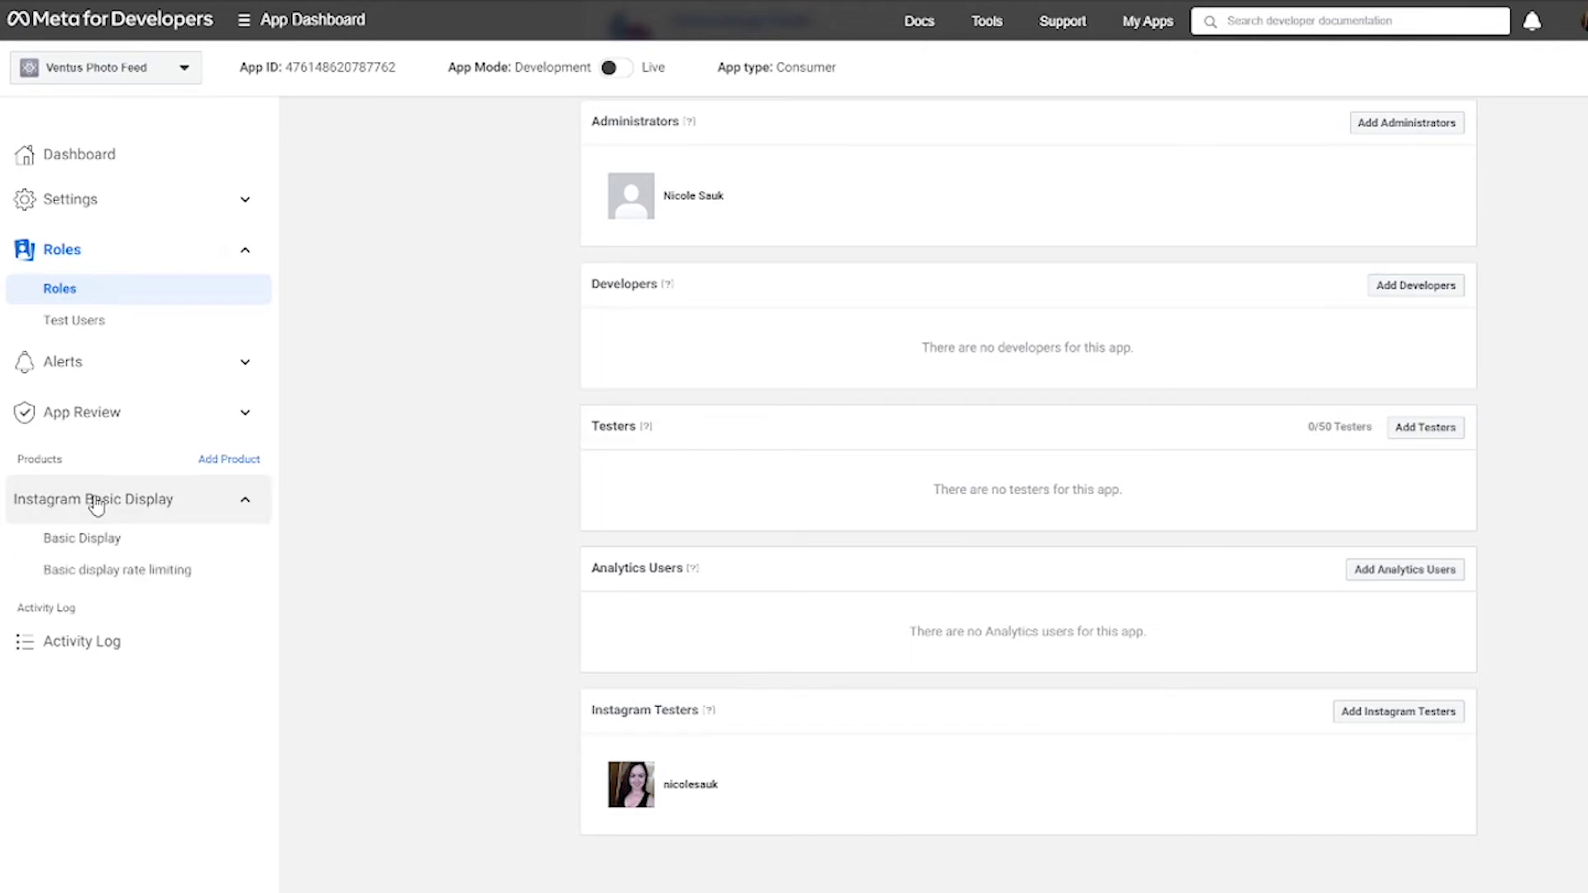
left_click(95, 547)
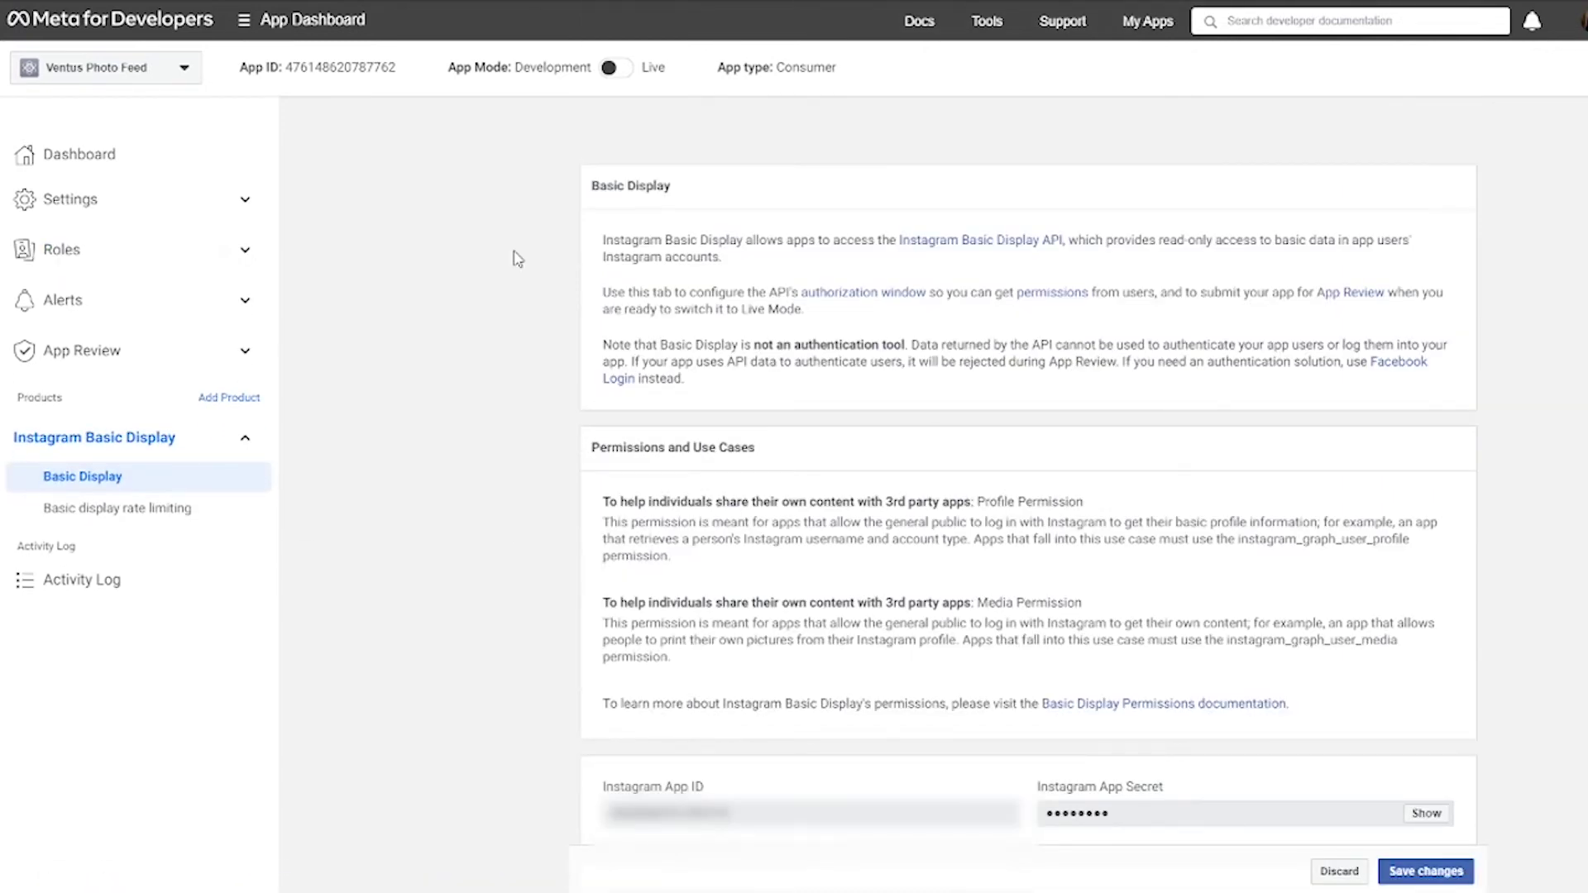
scroll(546, 331, "down", 15)
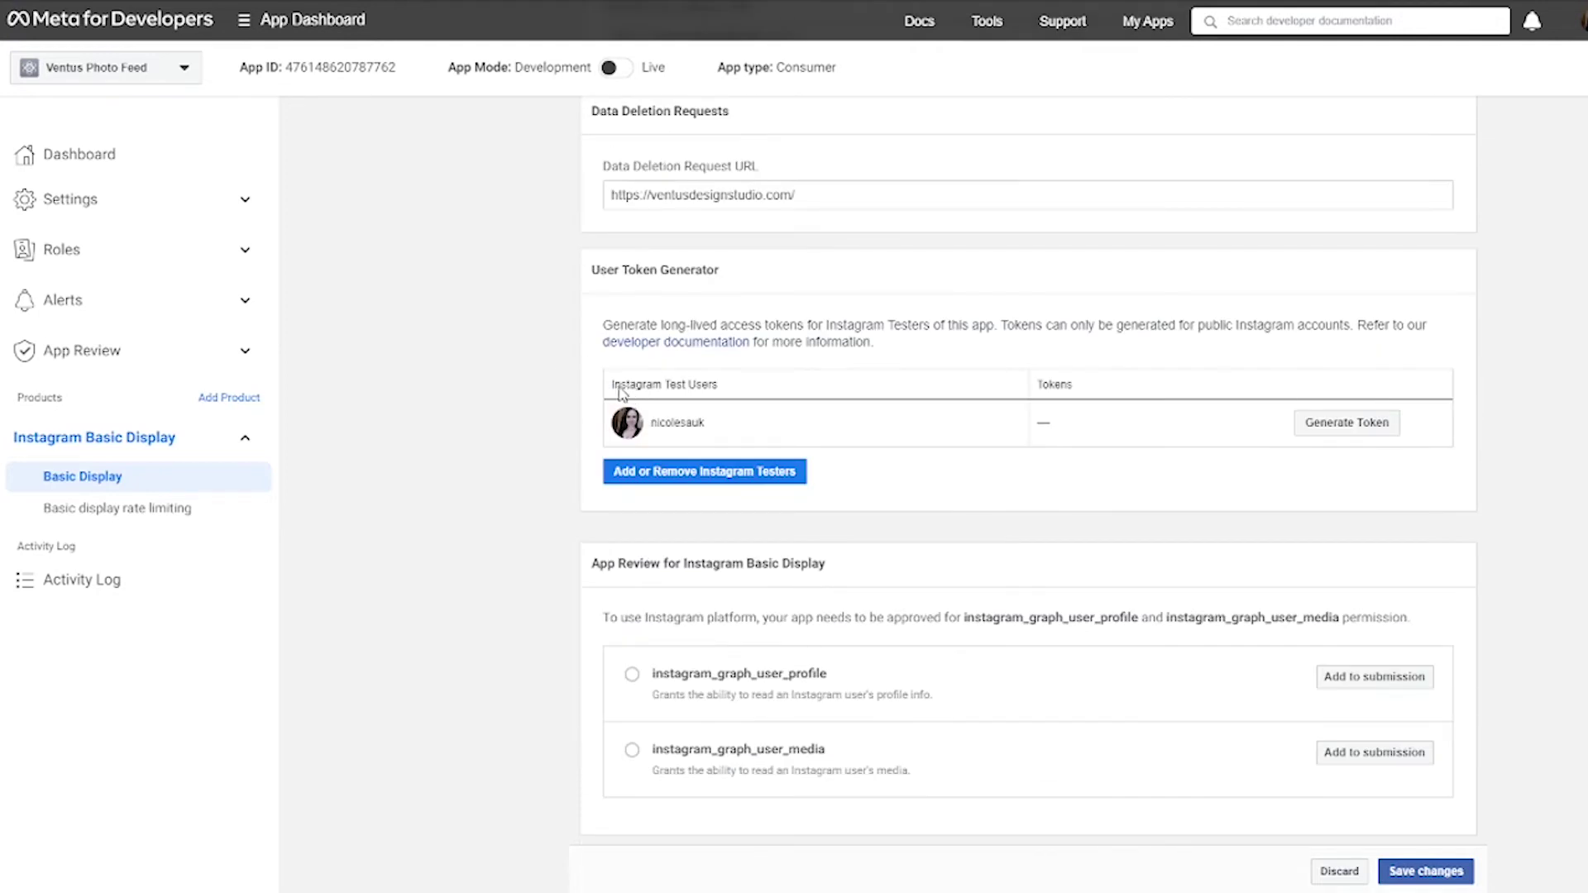
- Generate a token for the Instagram tester by logging in and allowing profile and media access
left_click(1320, 430)
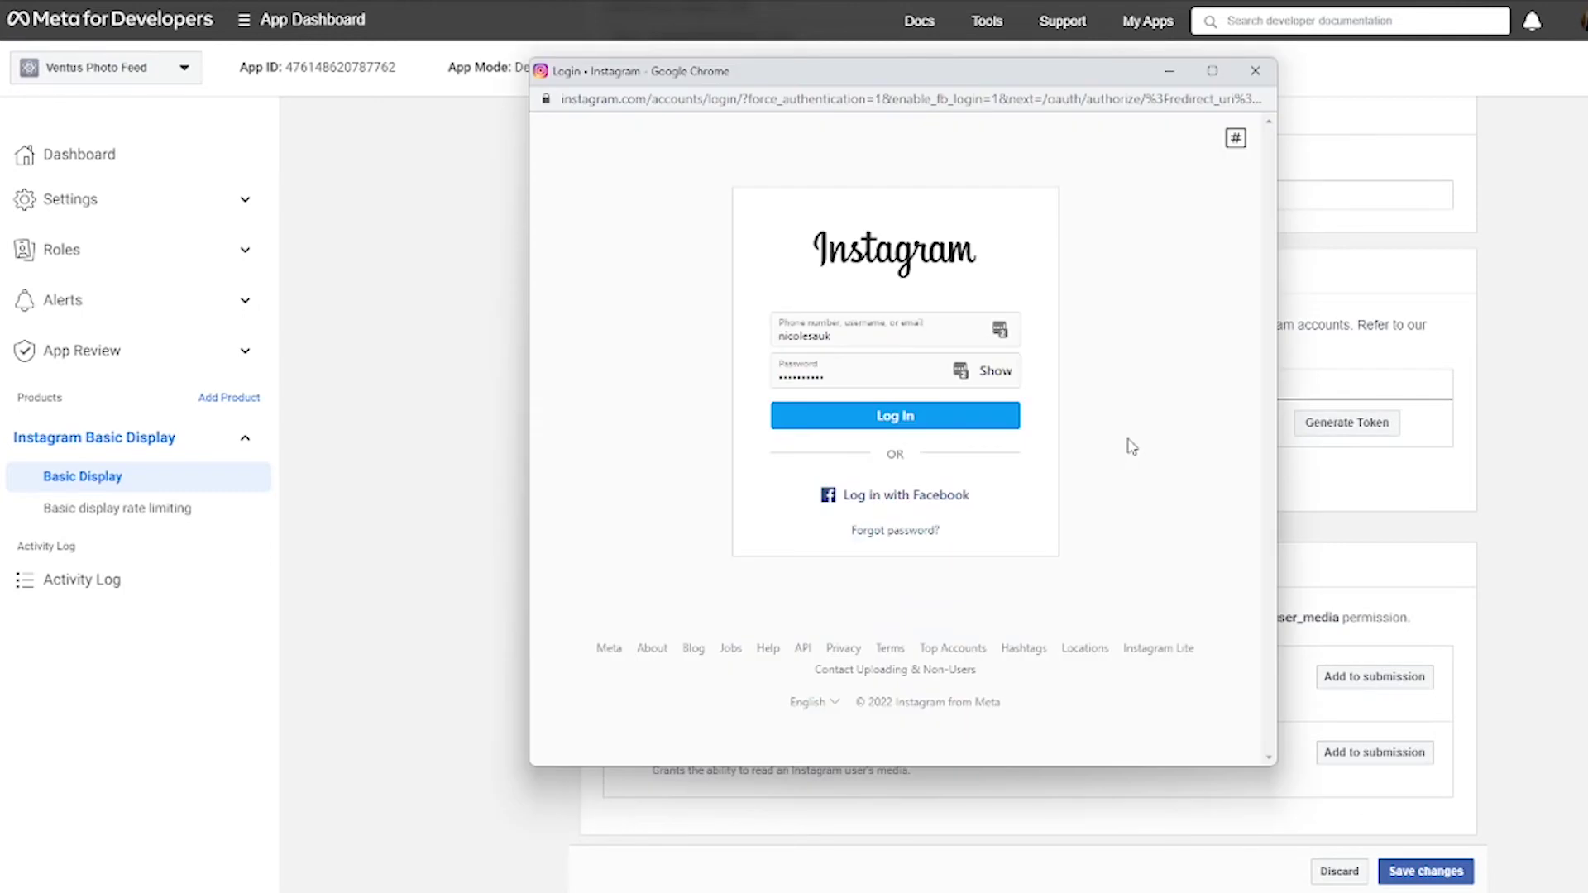
left_click(925, 418)
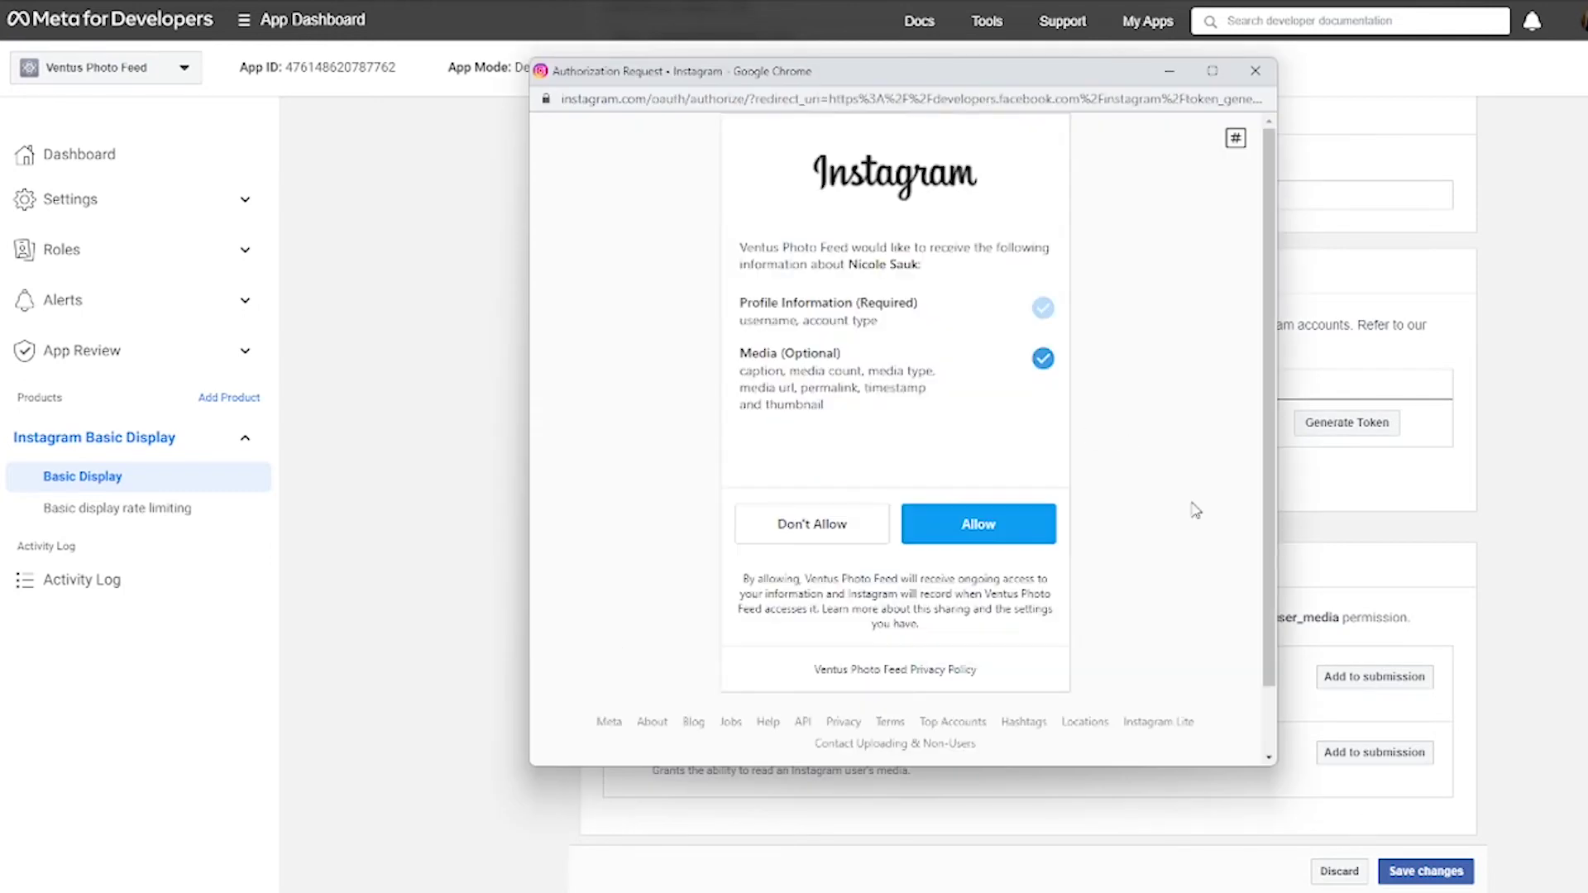
left_click(1036, 526)
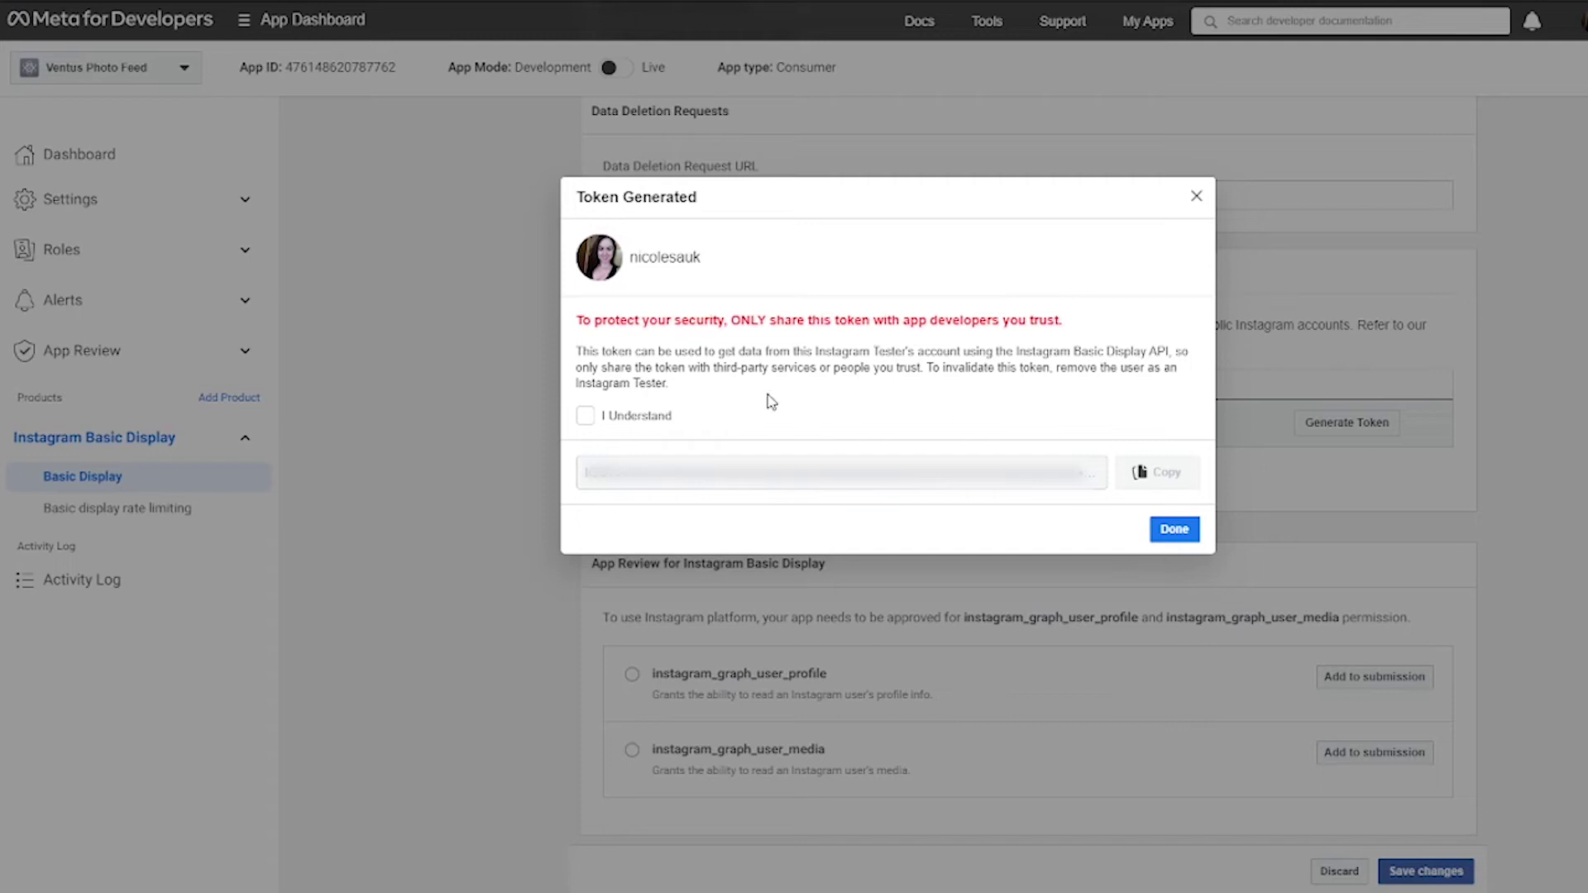
- Acknowledge the warning, copy the access token, close the dialog and save Basic Display settings
left_click(586, 417)
left_click(1163, 483)
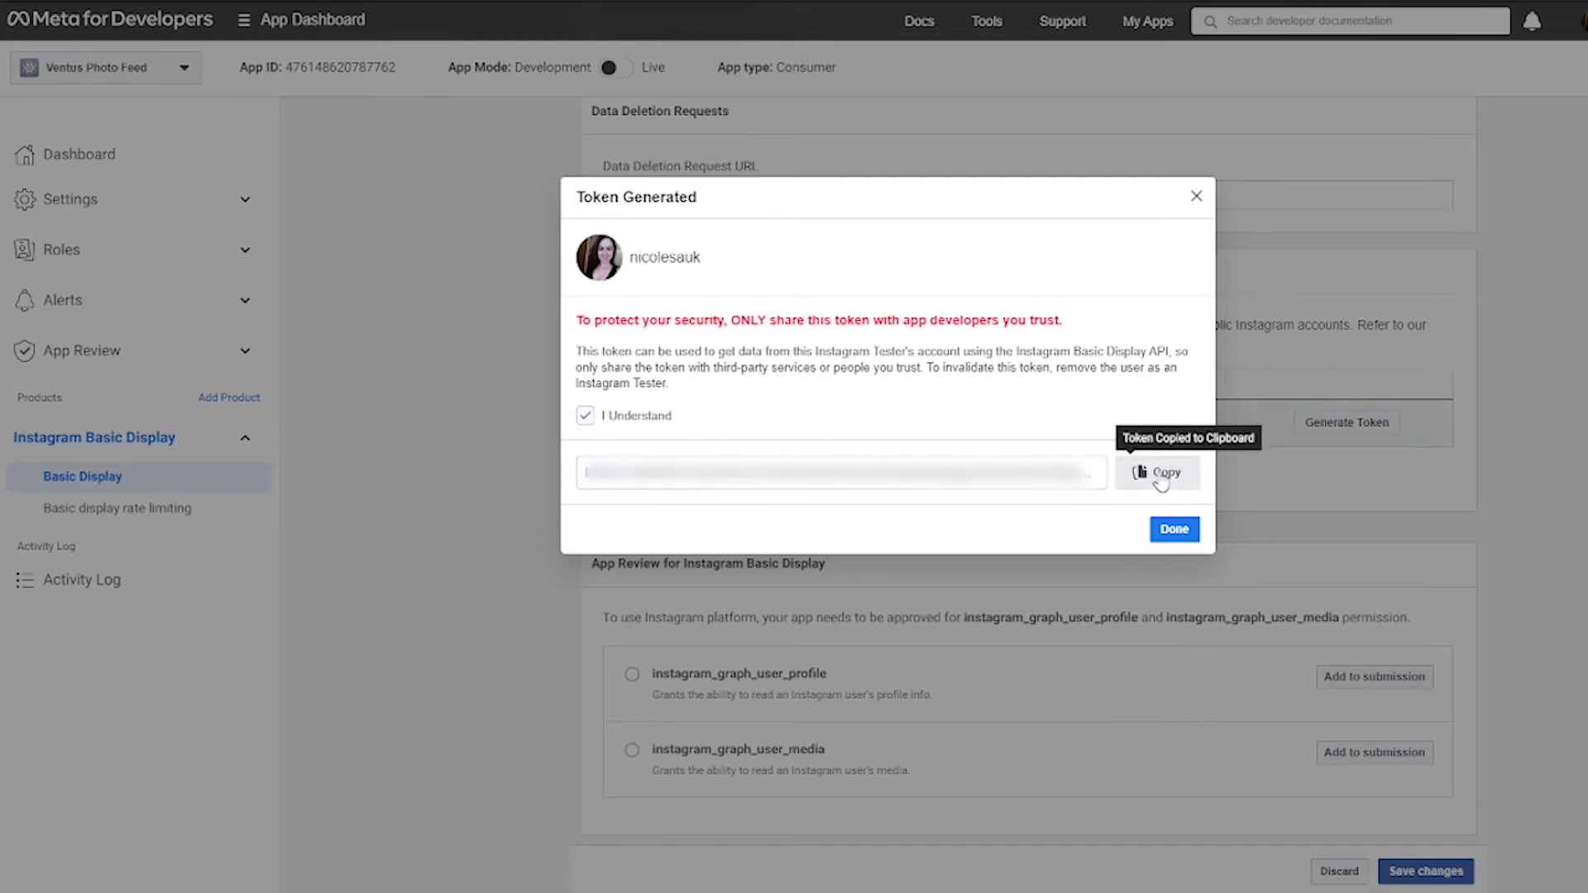
left_click(1173, 530)
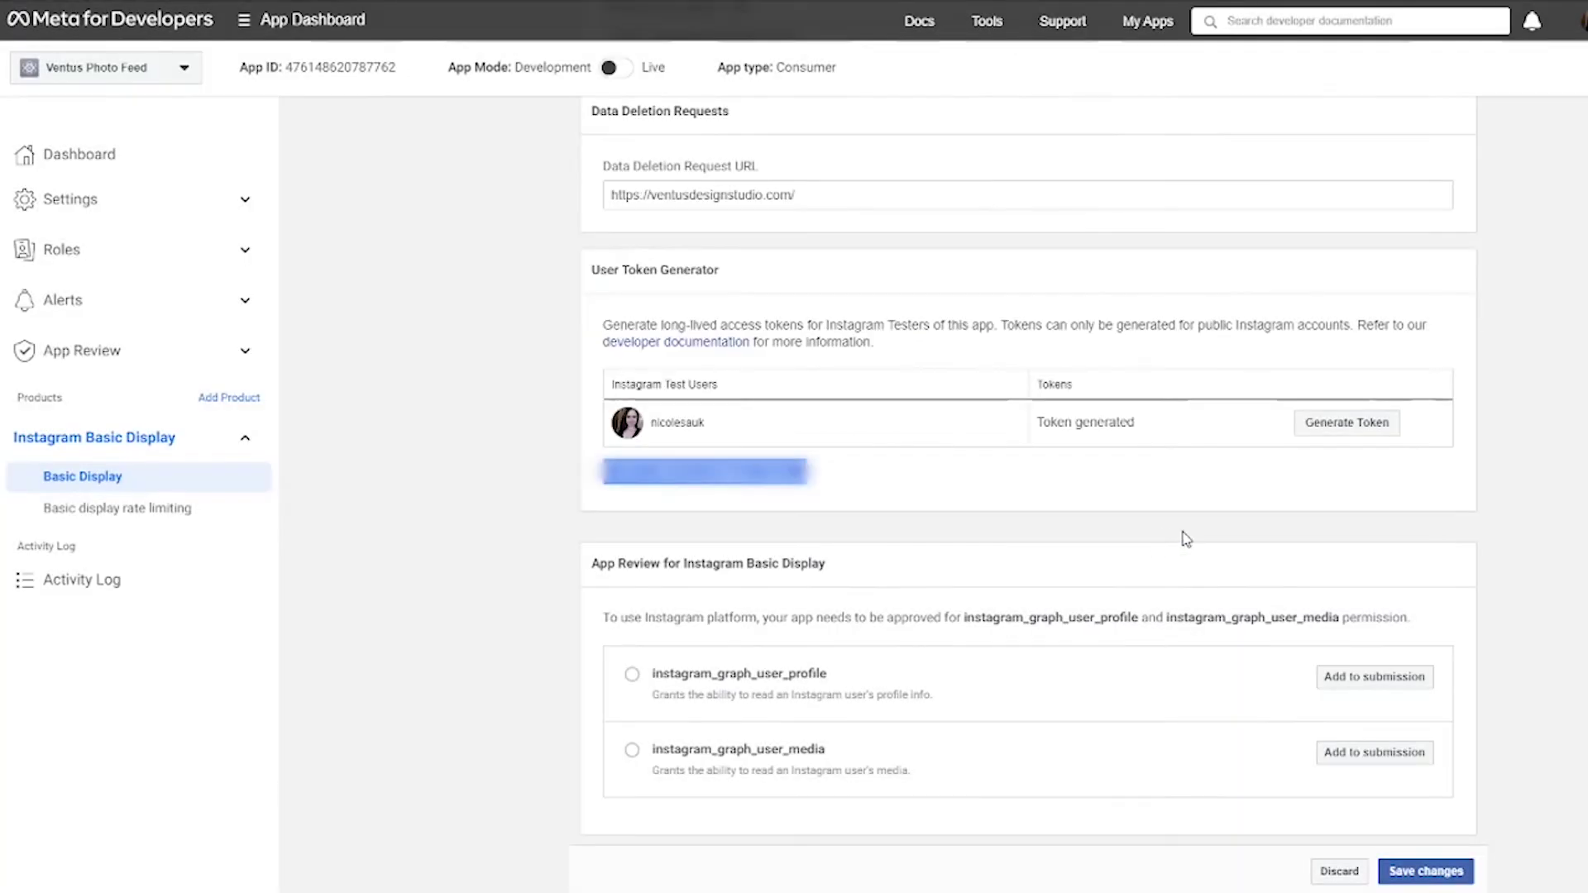
left_click(1460, 878)
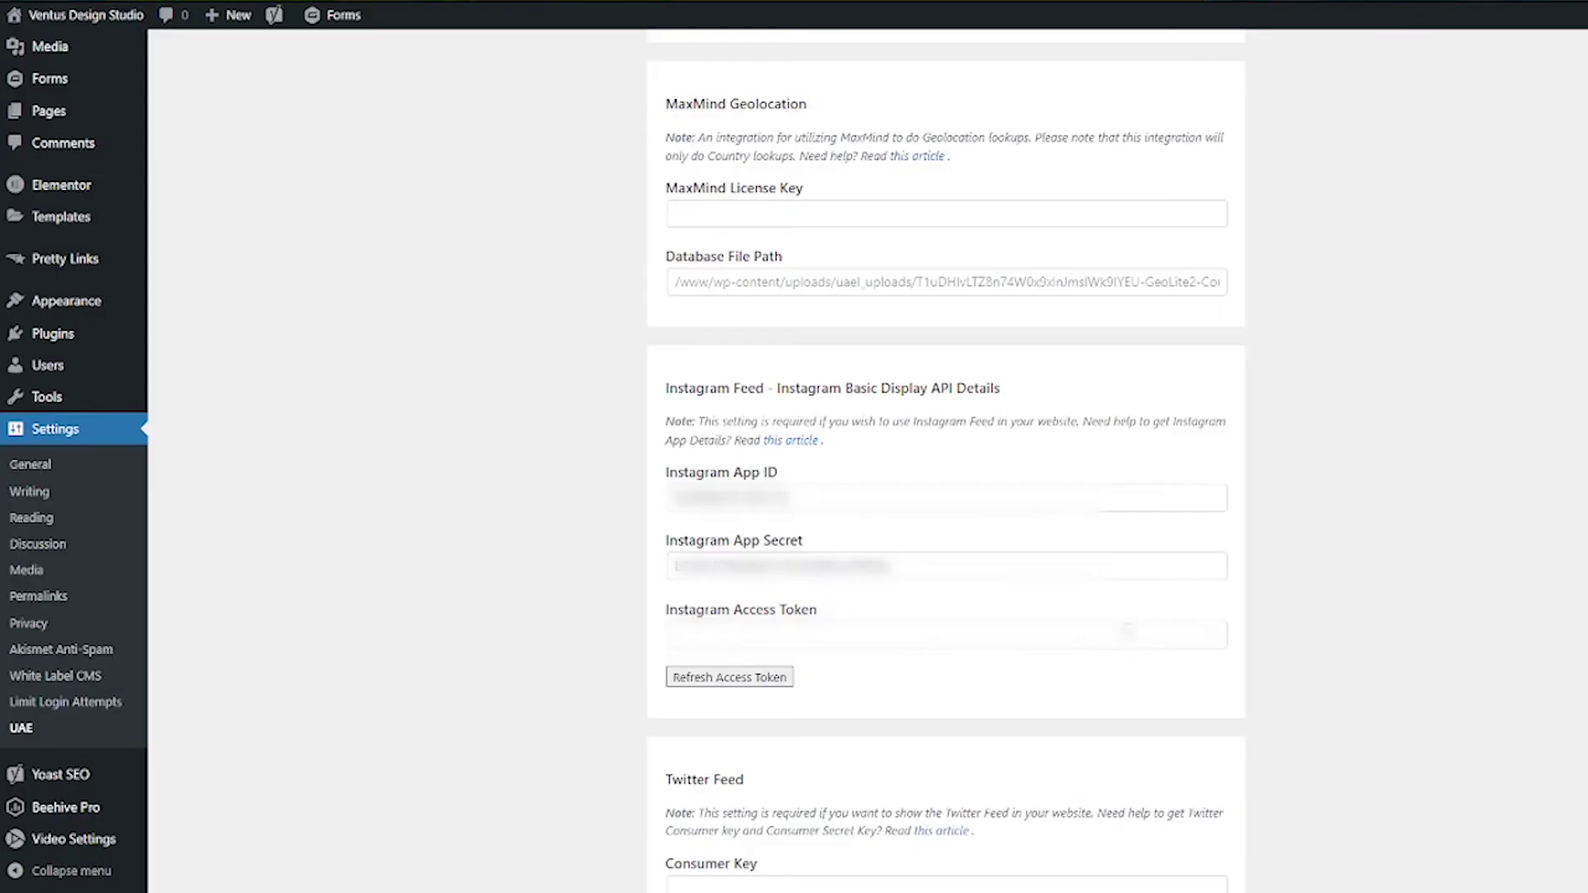
- Paste the copied token into UAE's Instagram Access Token field and save the settings
left_click(1076, 633)
key("ctrl+v")
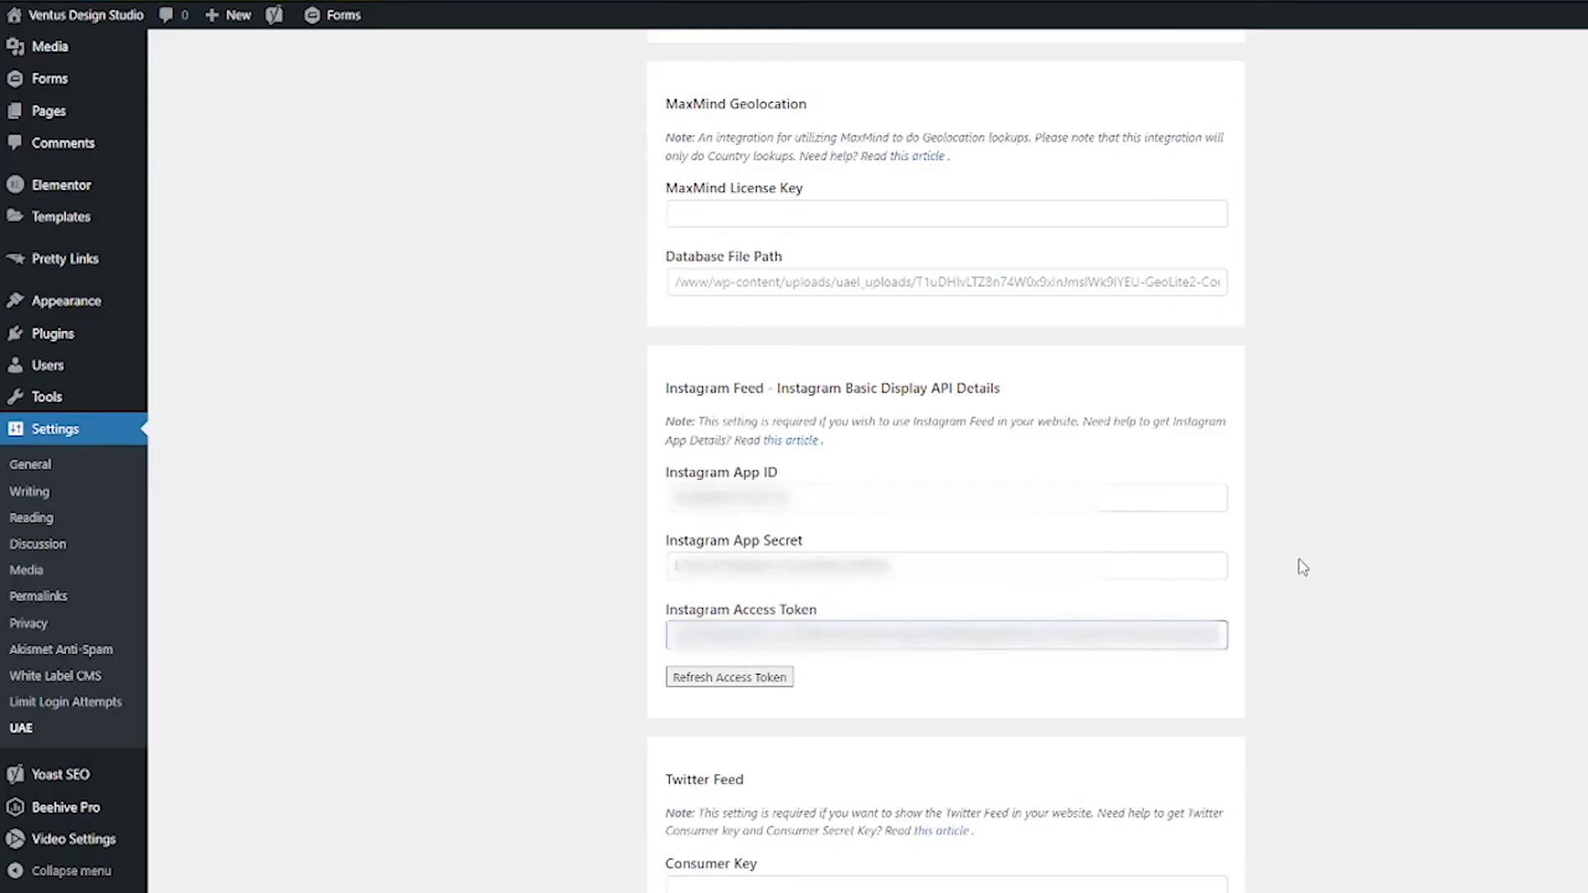
scroll(1285, 589, "down", 3)
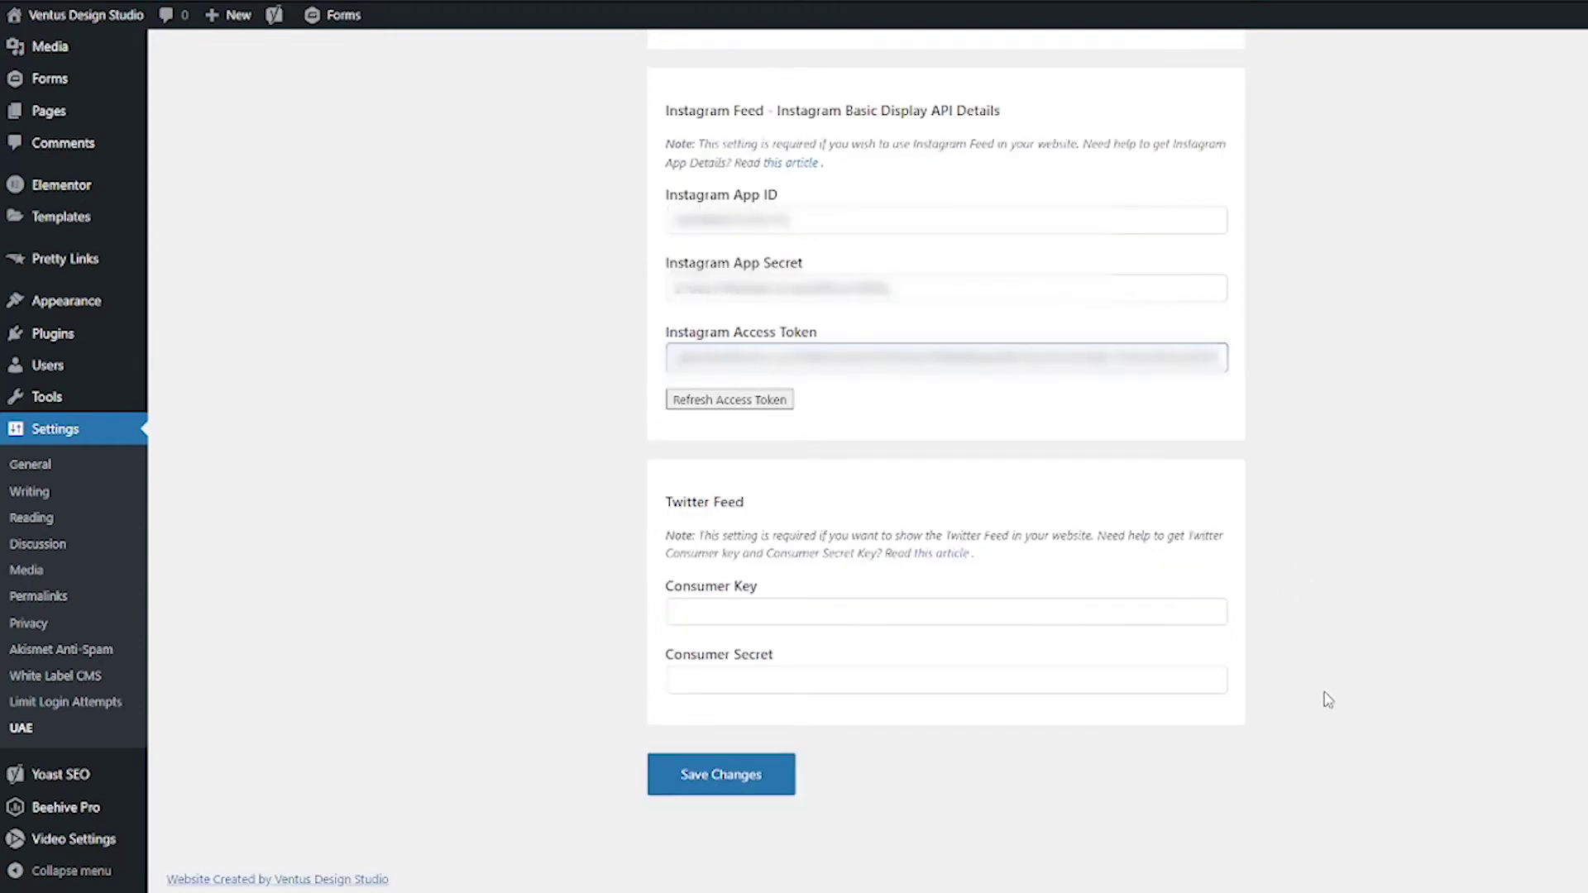
left_click(720, 784)
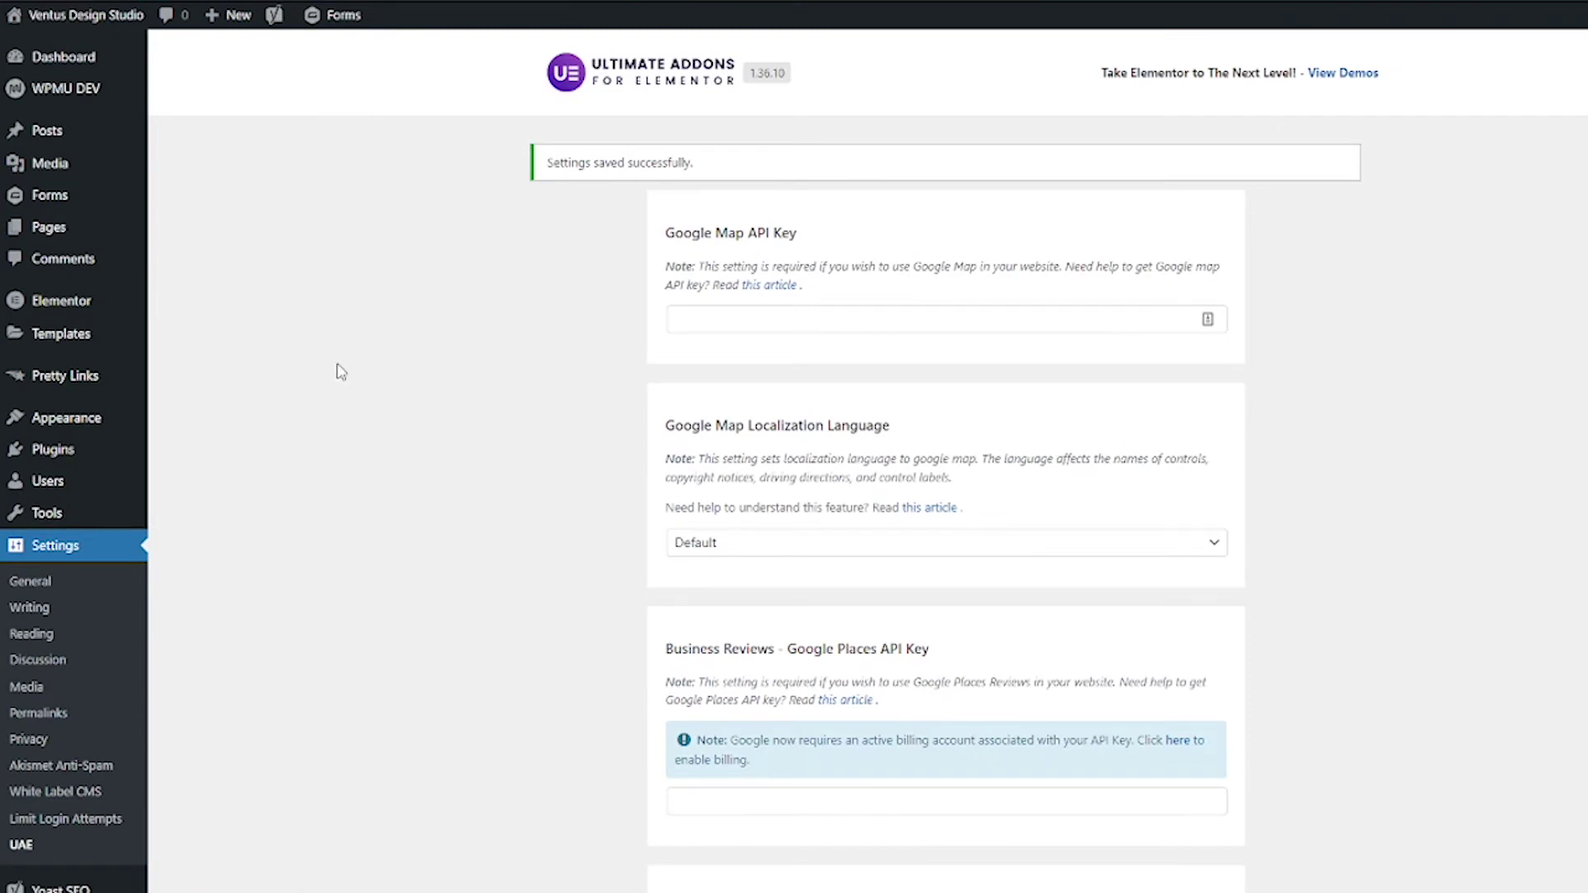
- Open the Website Roadmap page from All Pages in Elementor and scroll to About Me
left_click(93, 235)
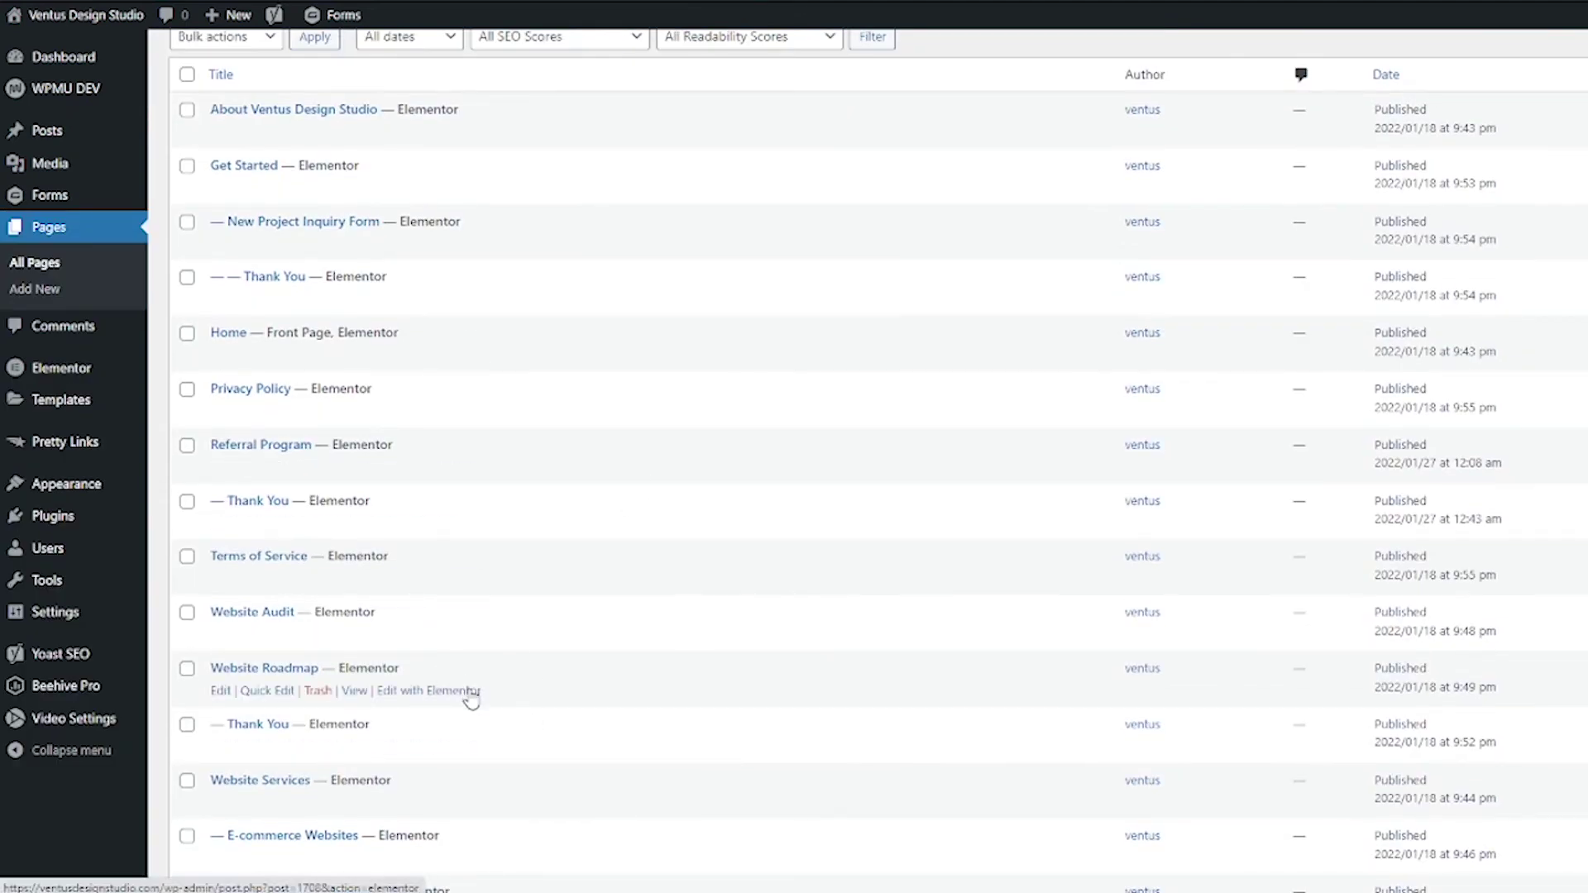
left_click(469, 693)
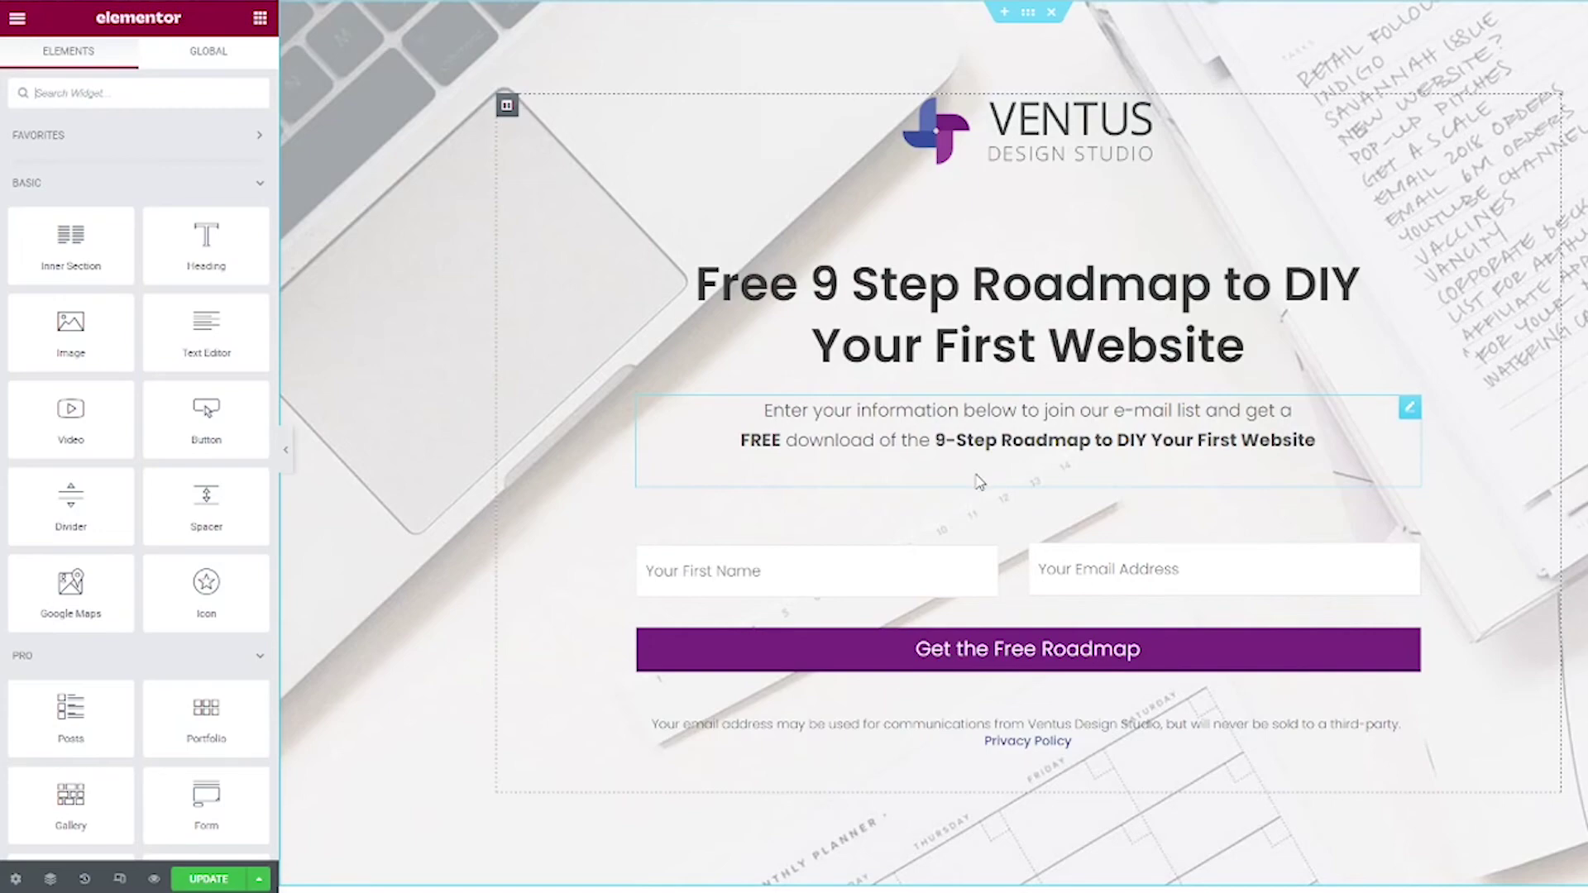
scroll(979, 482, "down", 10)
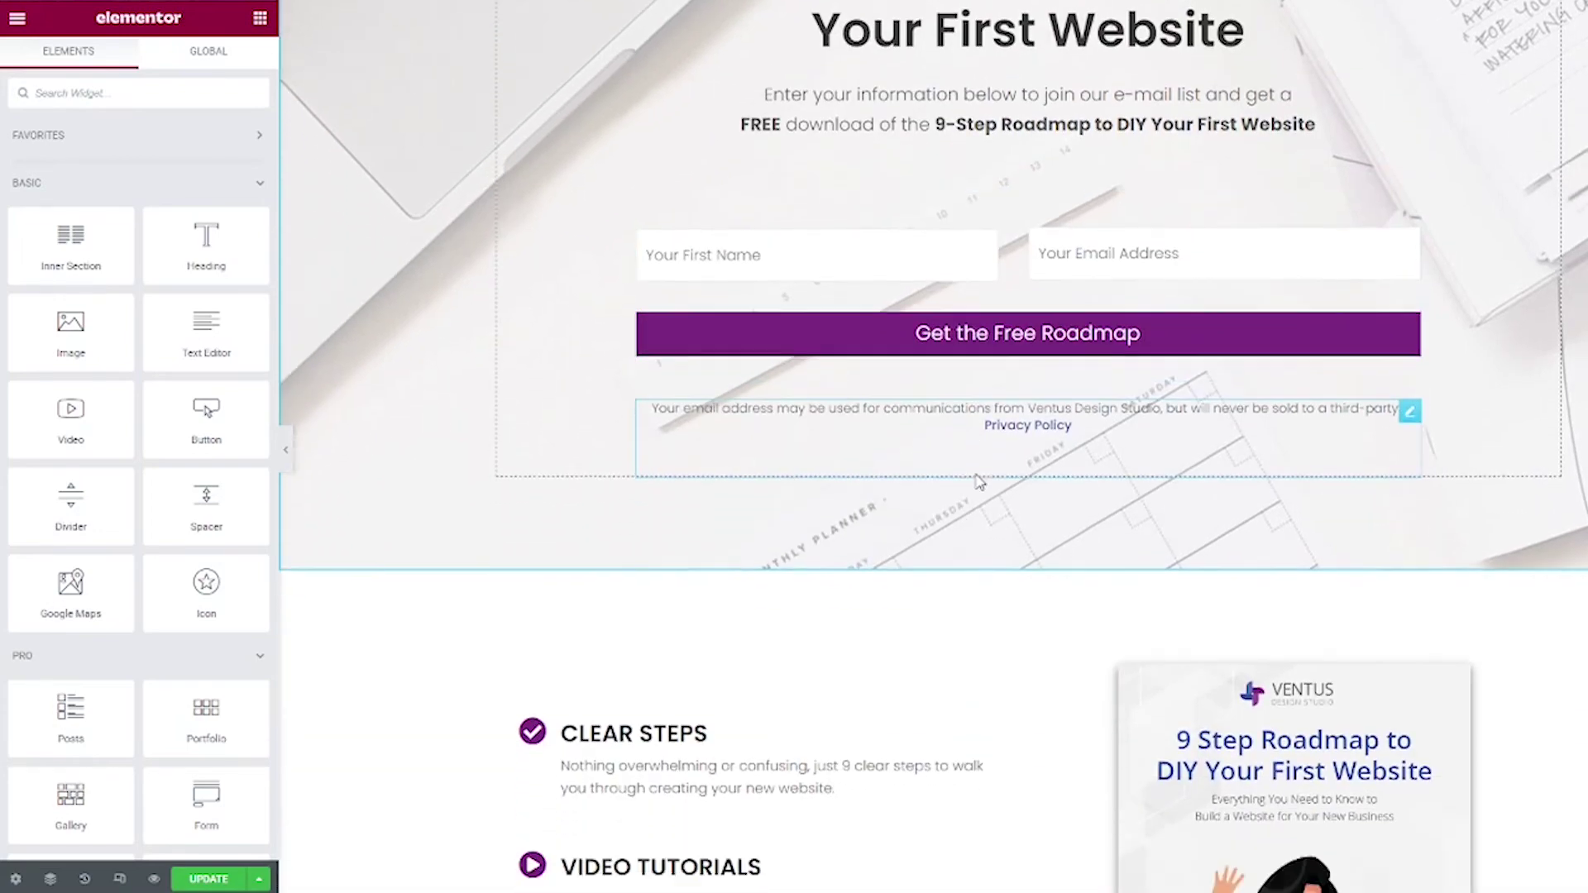
scroll(979, 482, "down", 5)
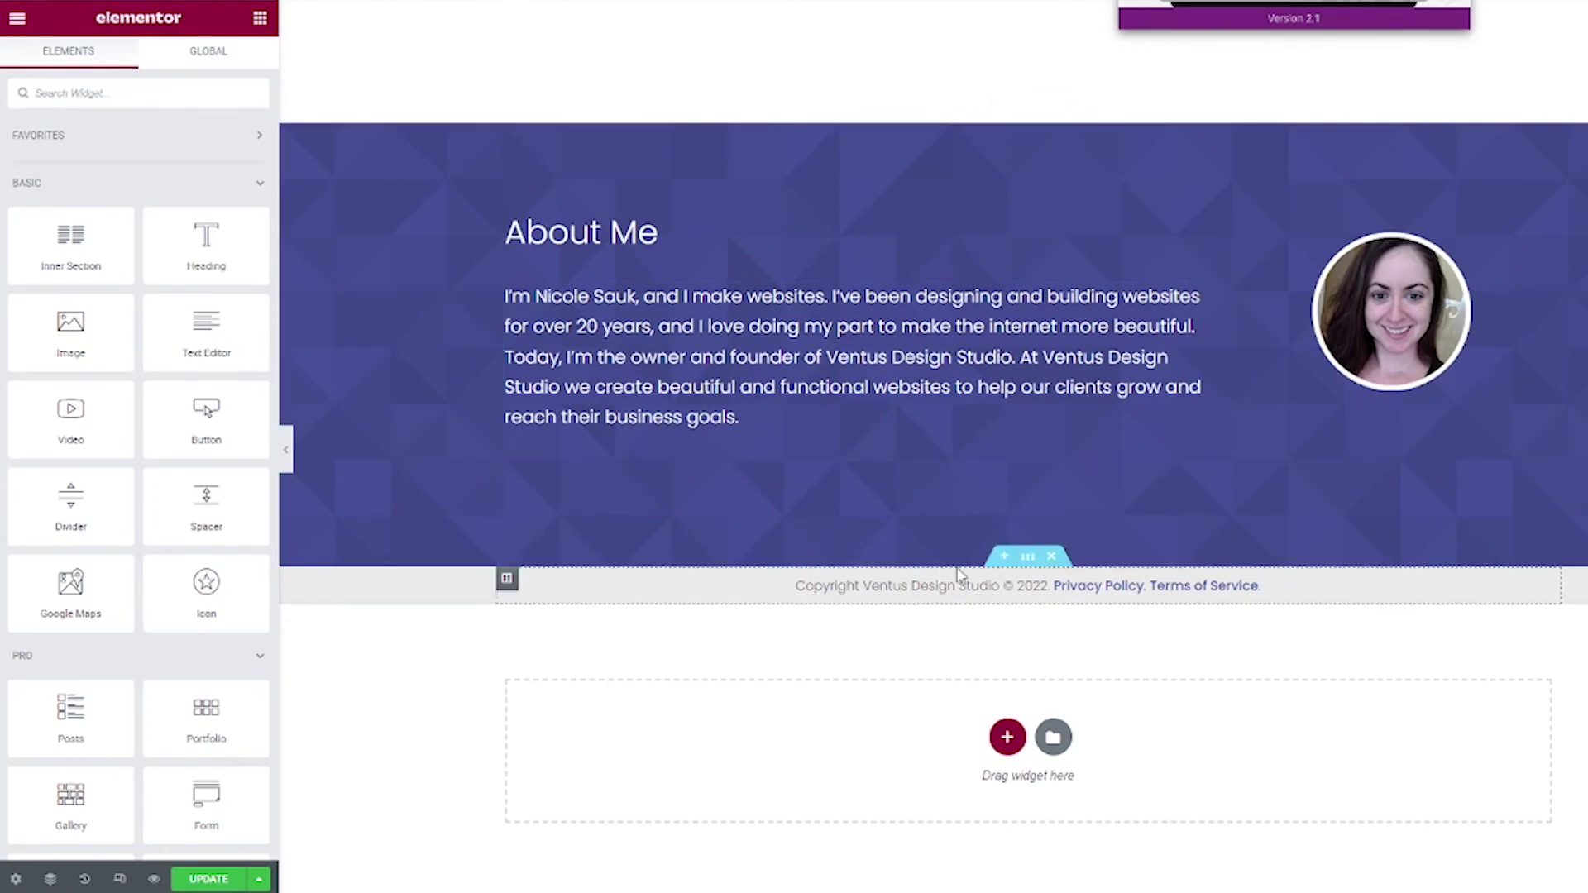
scroll(990, 542, "up", 1)
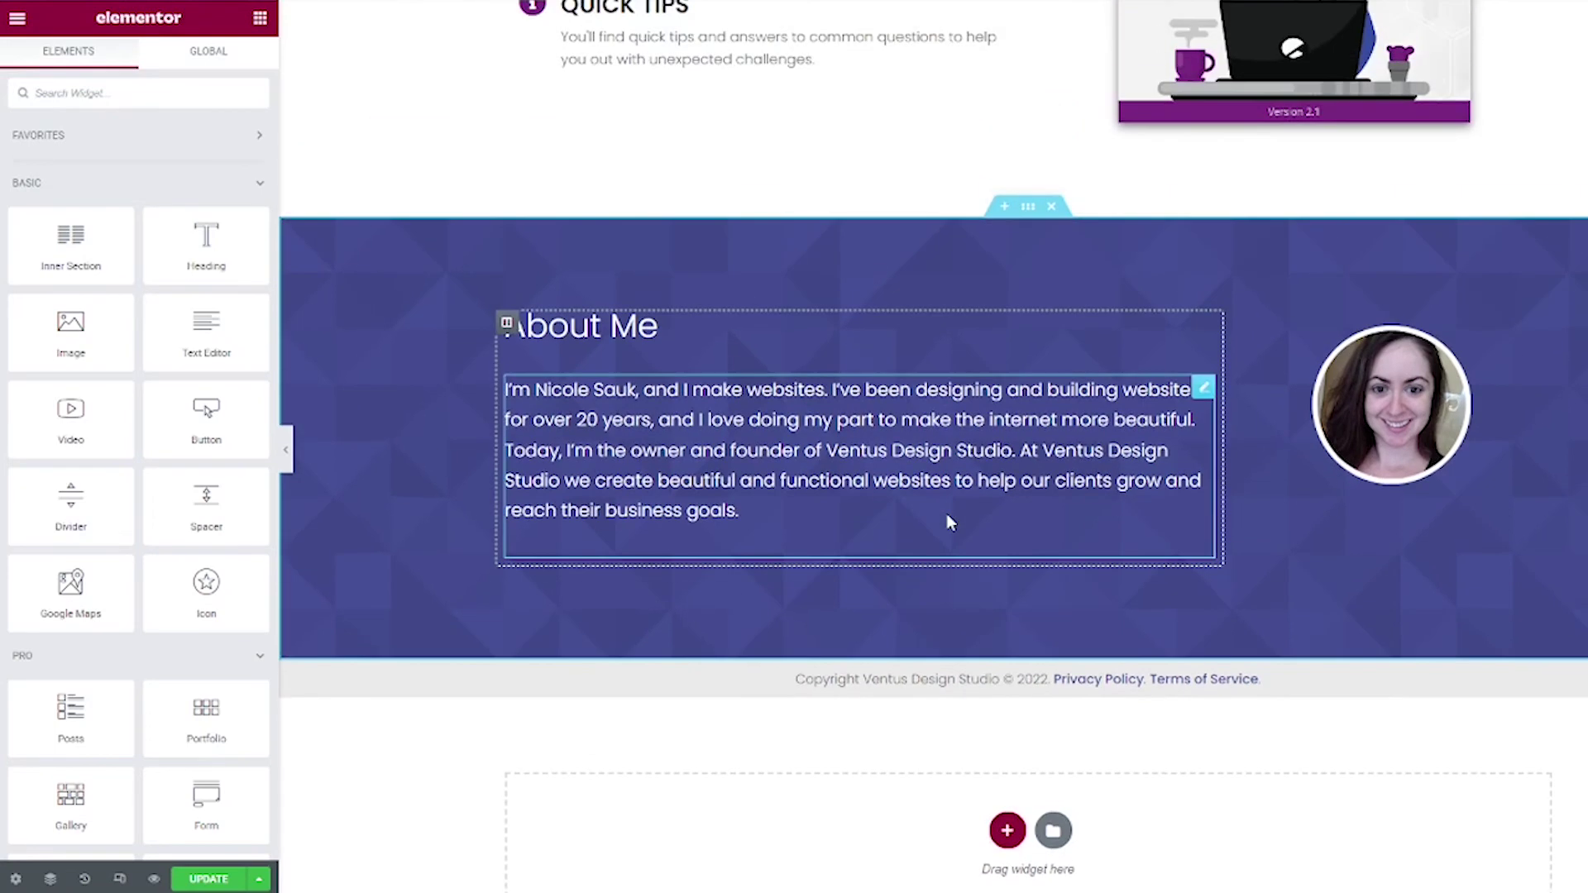
- Add a one-column section above the footer with Full Width content and Stretch Section enabled
left_click(997, 652)
left_click(1003, 746)
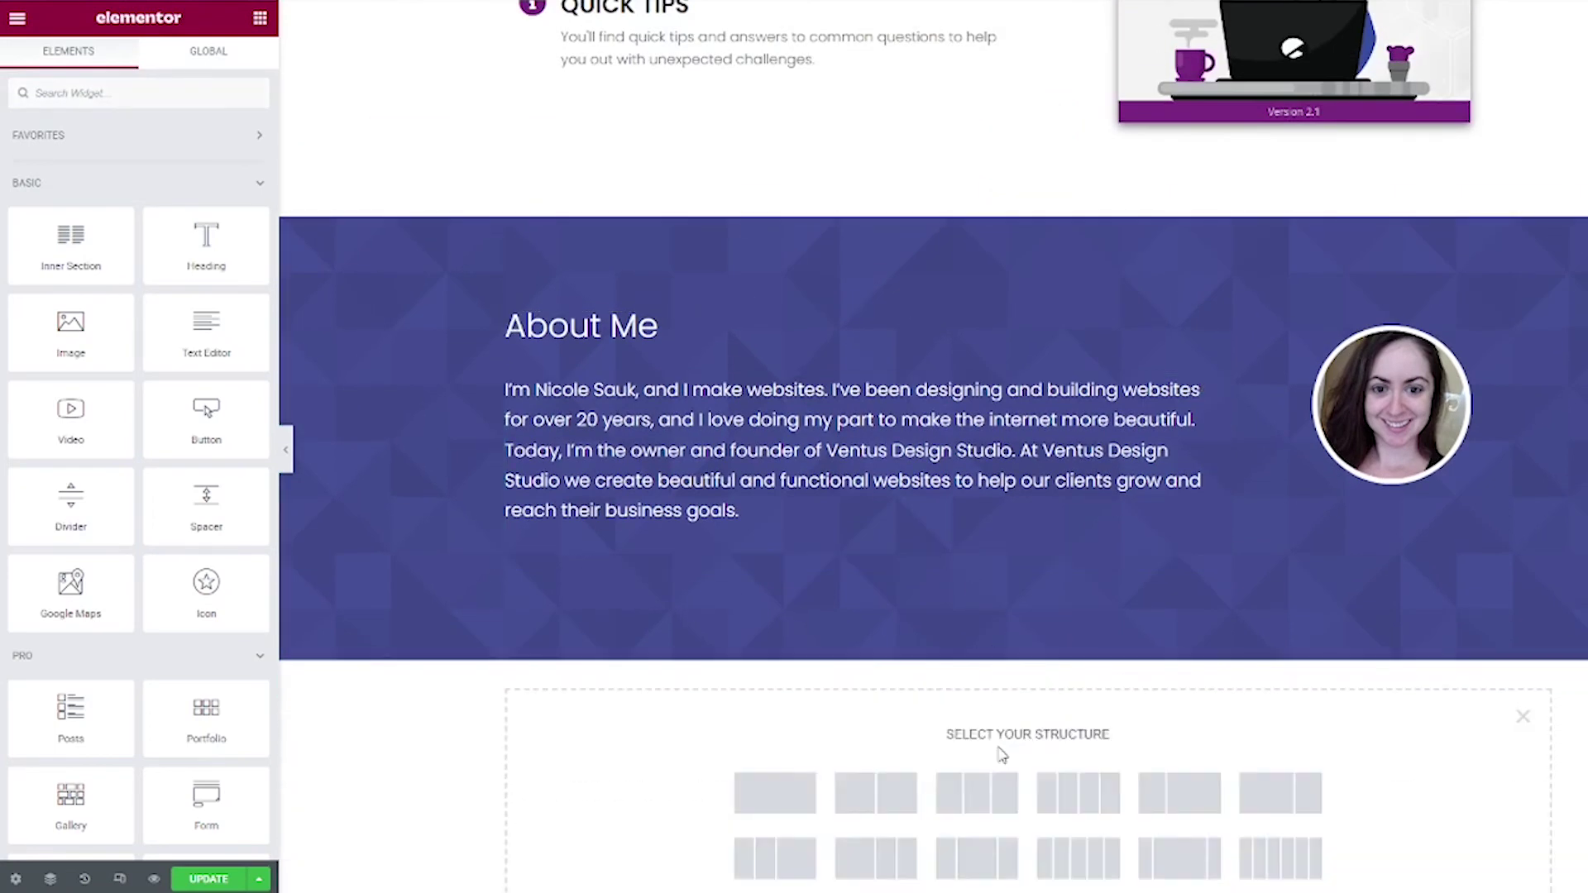
left_click(769, 779)
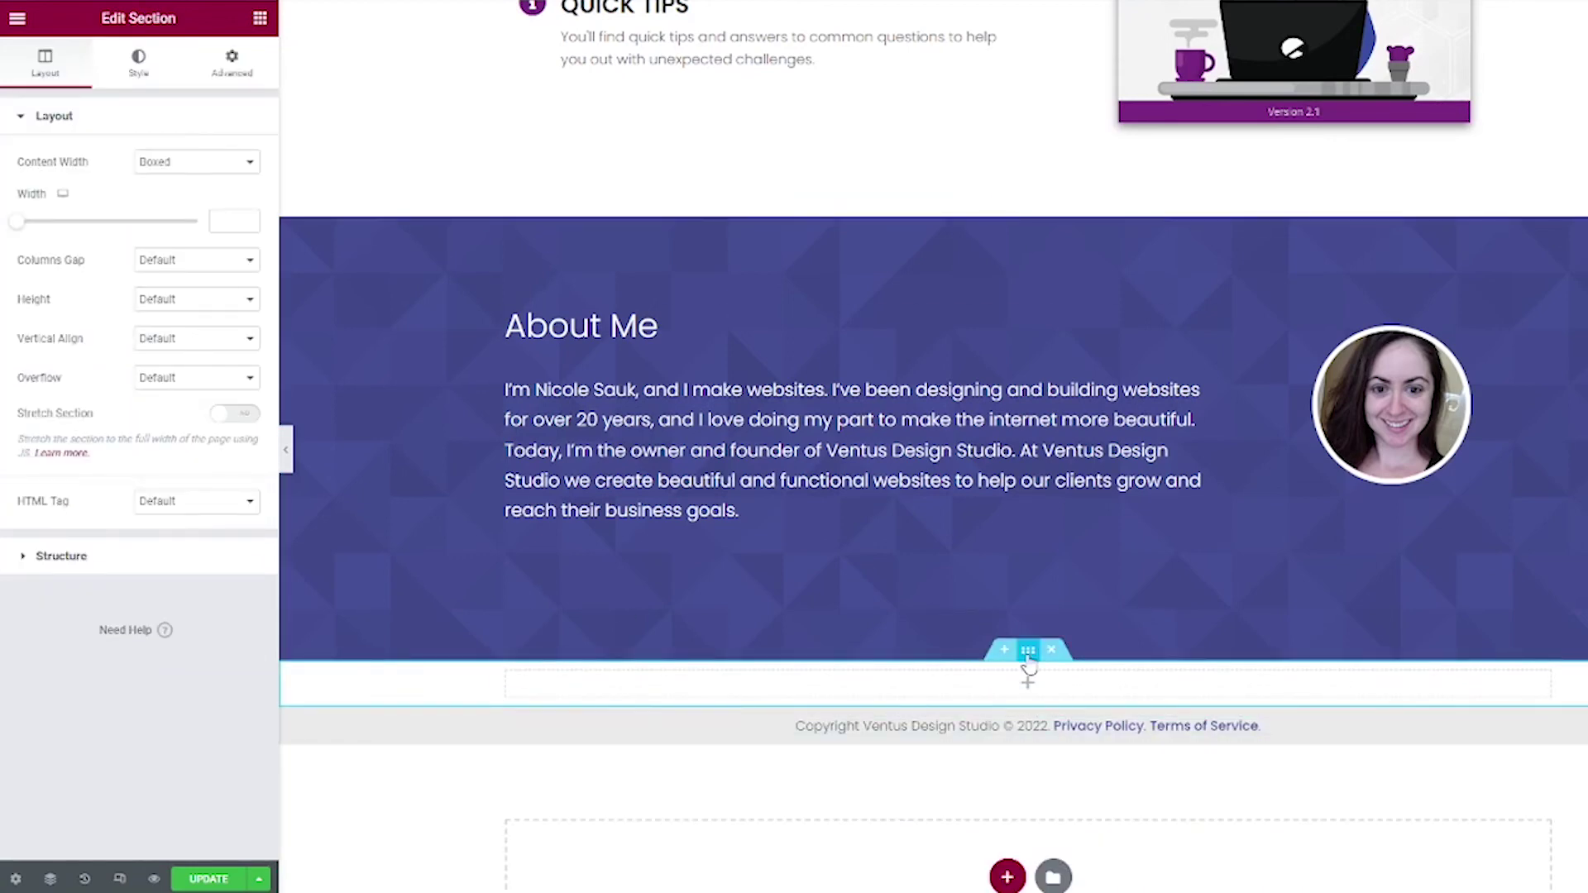
left_click(158, 163)
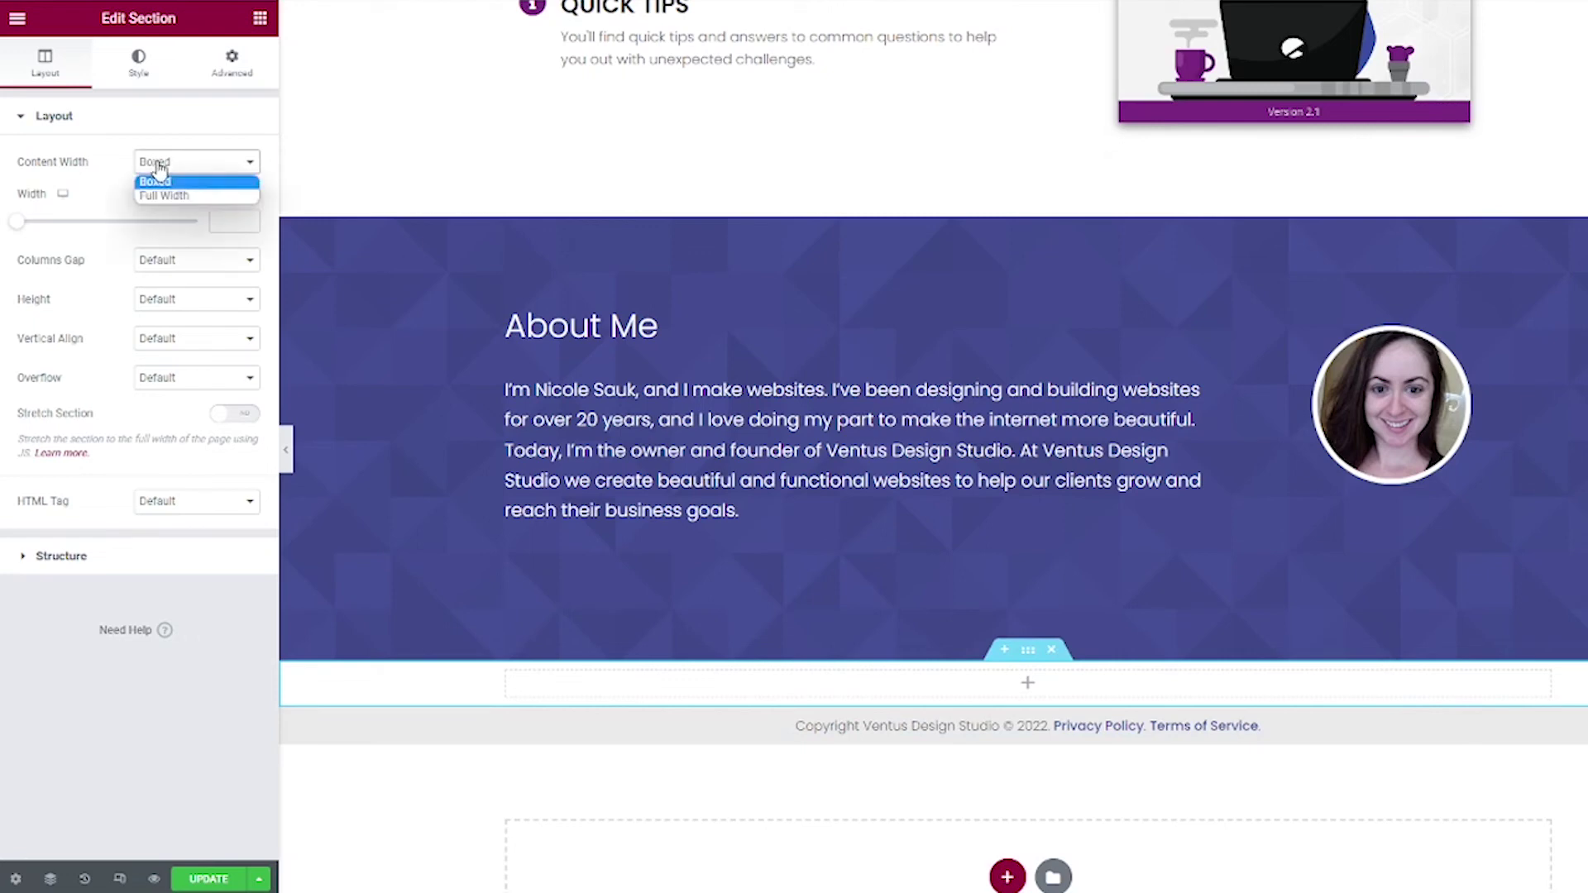
left_click(173, 196)
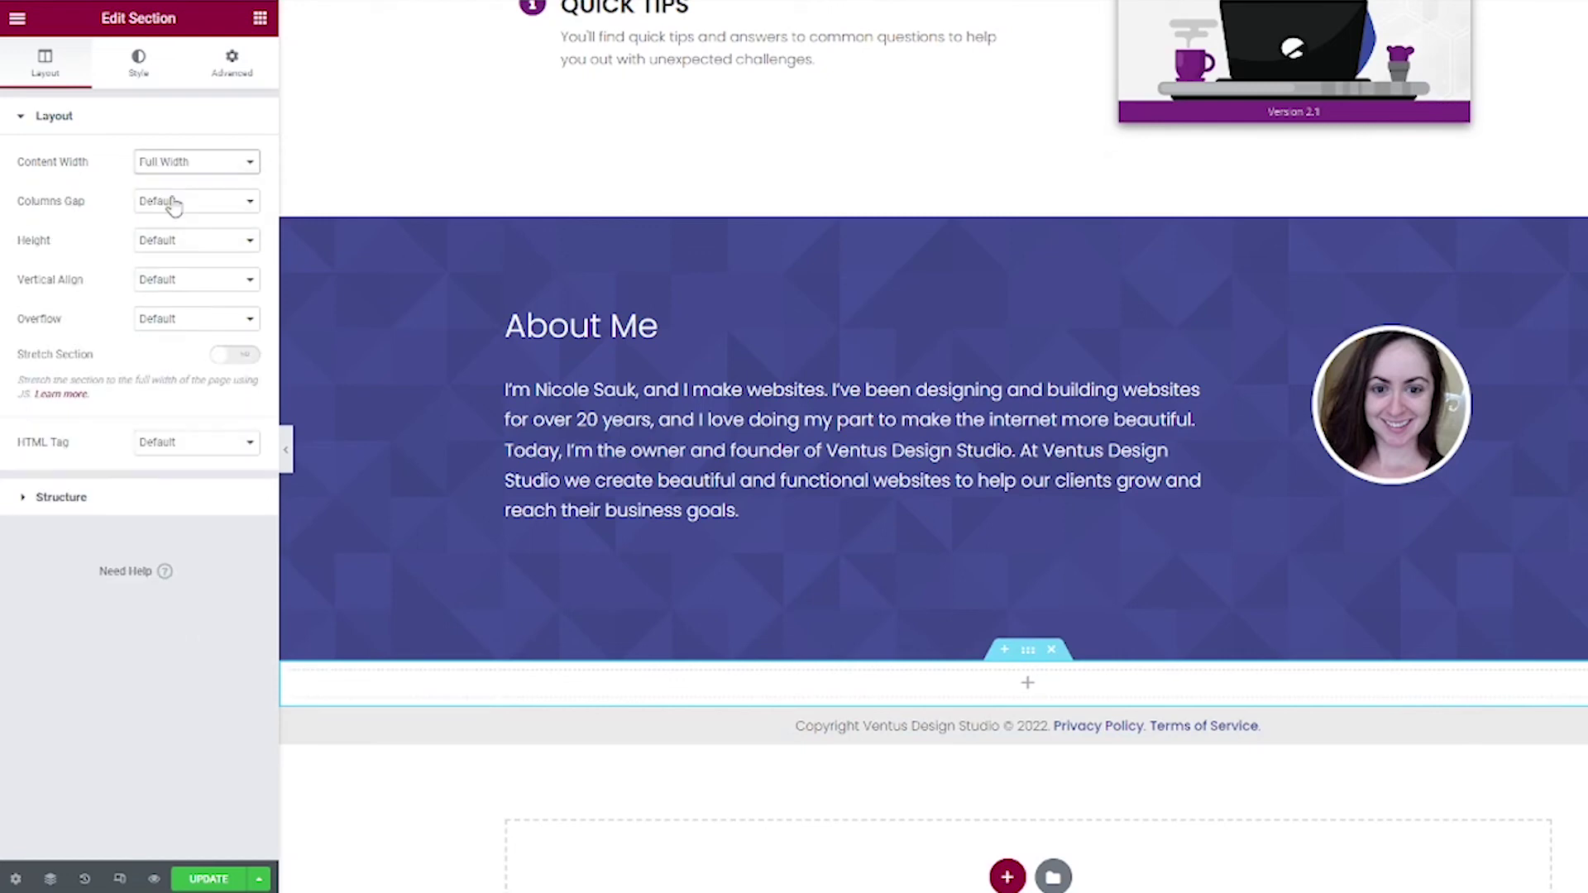
left_click(245, 356)
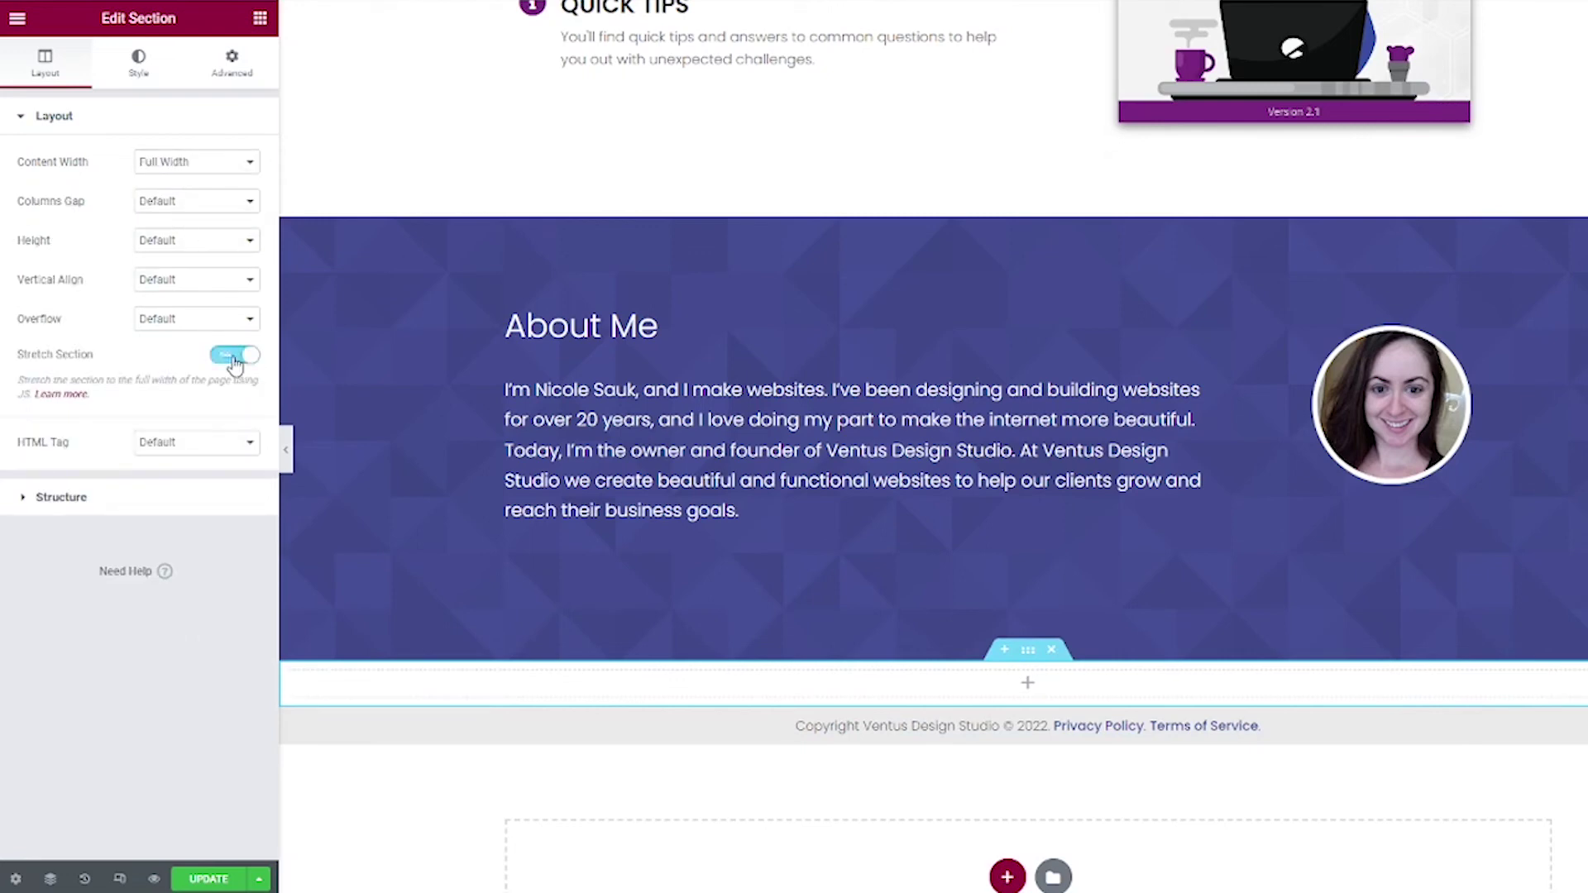
left_click(261, 20)
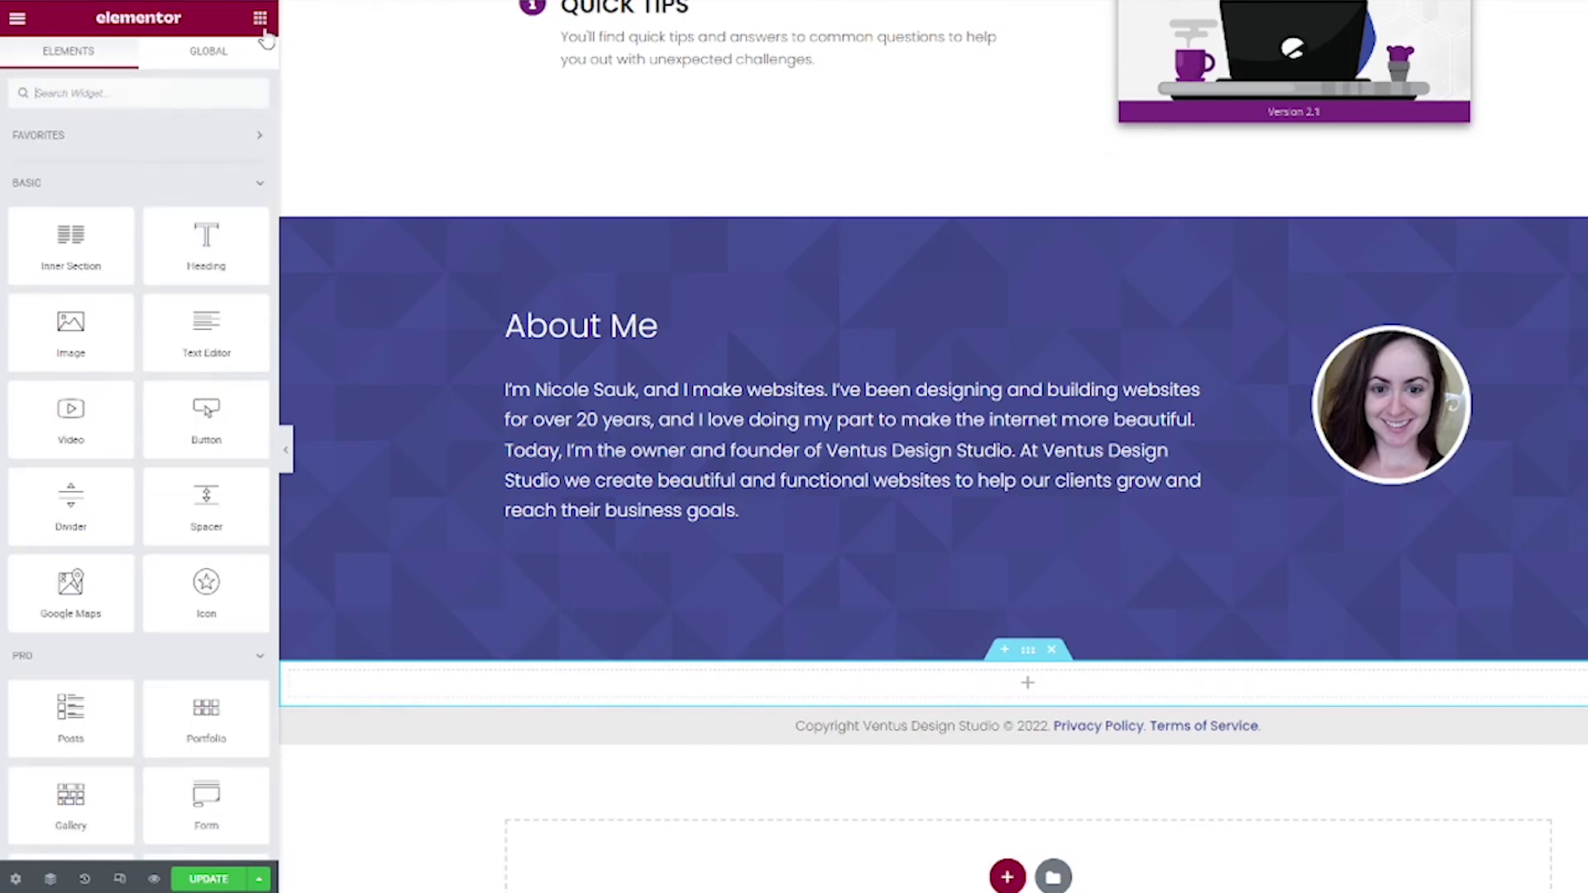
- Search widgets for 'ins' and drag Instagram Feed into the new empty section
left_click(201, 99)
type("inst")
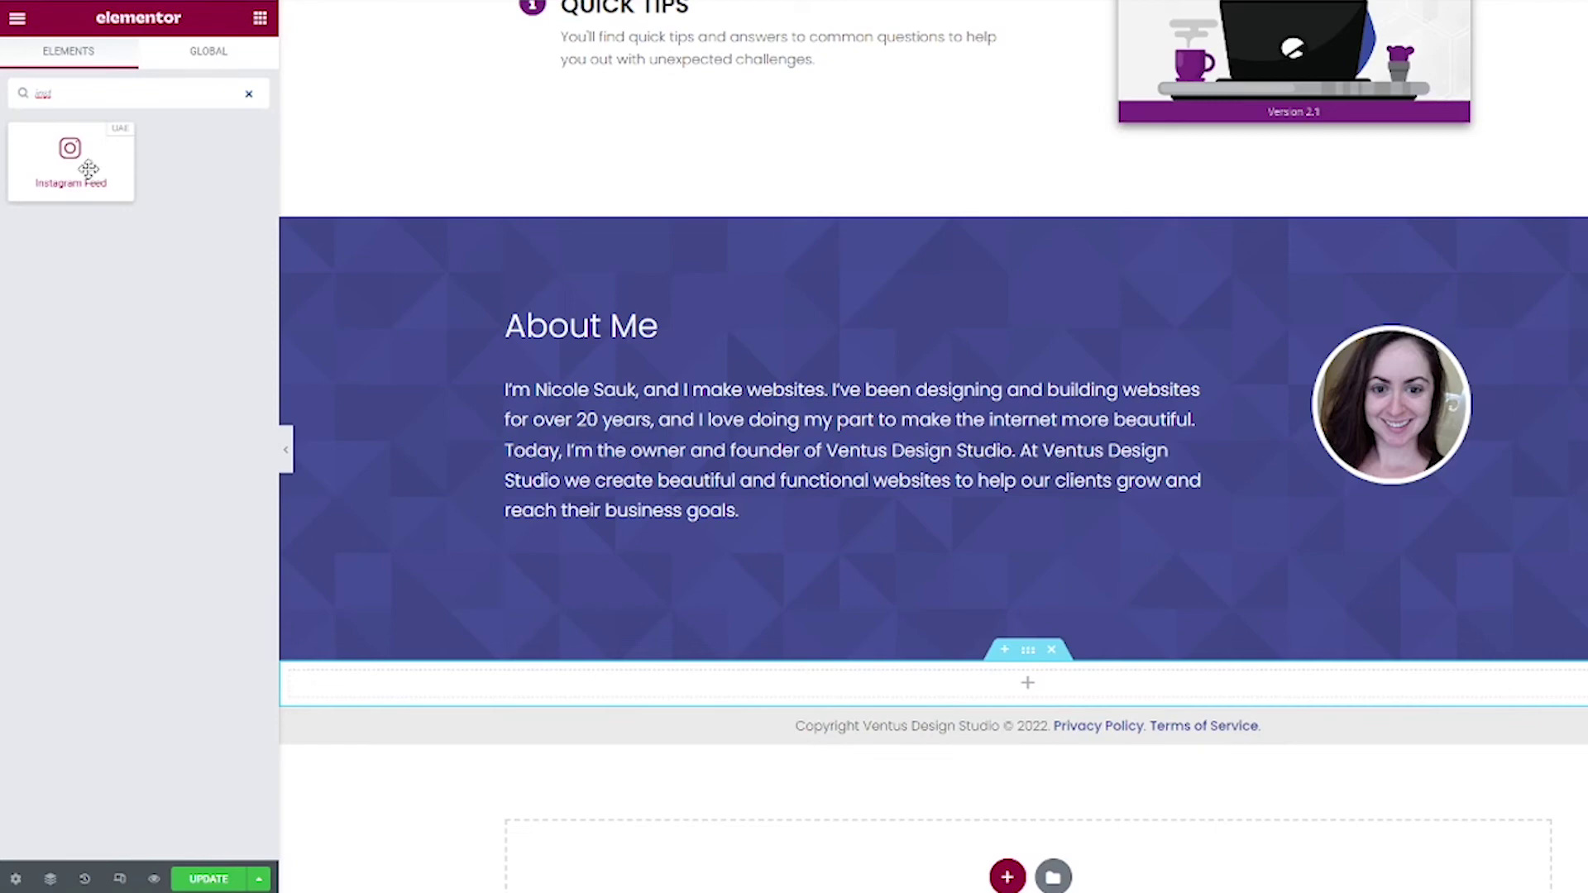
left_click_drag(88, 169, 744, 700)
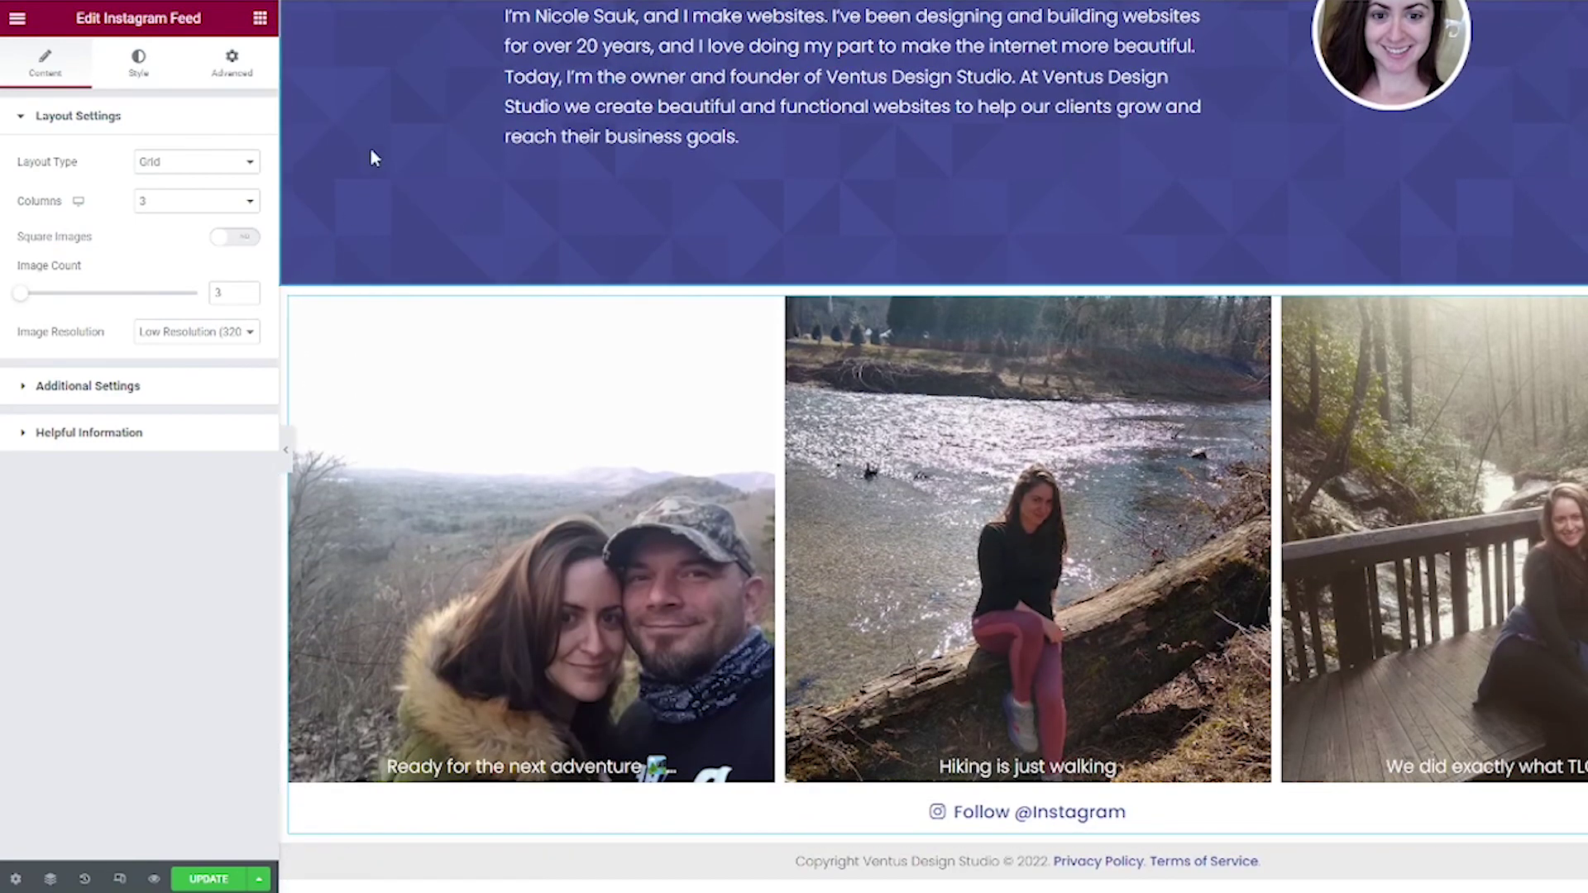
- Keep the feed layout on Grid after trying Masonry, and set it to 5 columns
left_click(206, 161)
left_click(206, 175)
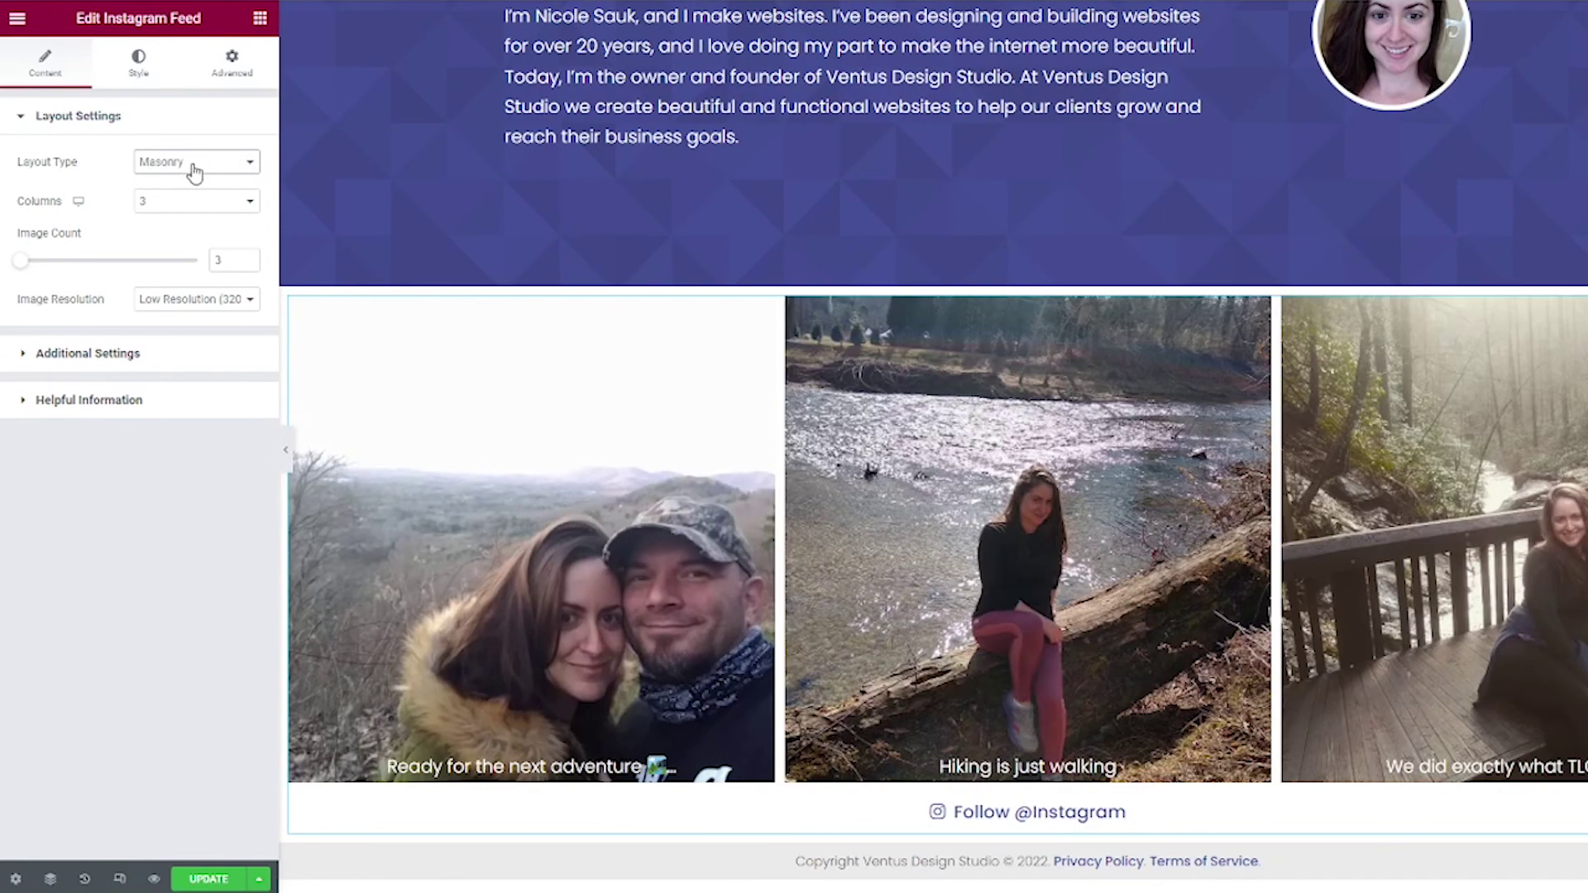
left_click(194, 170)
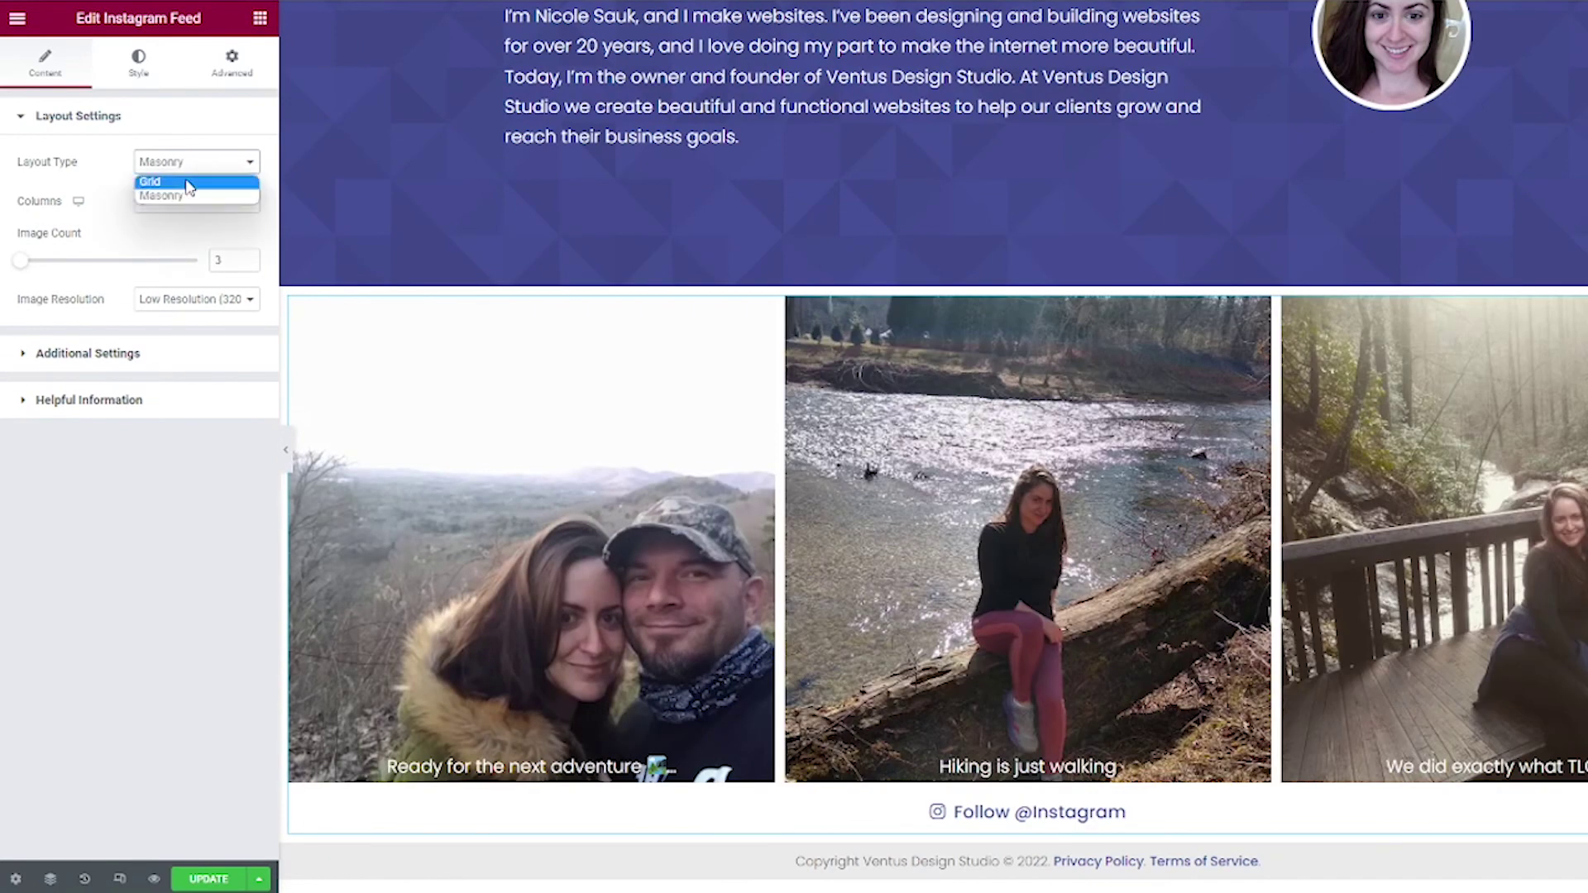
left_click(190, 183)
left_click(170, 214)
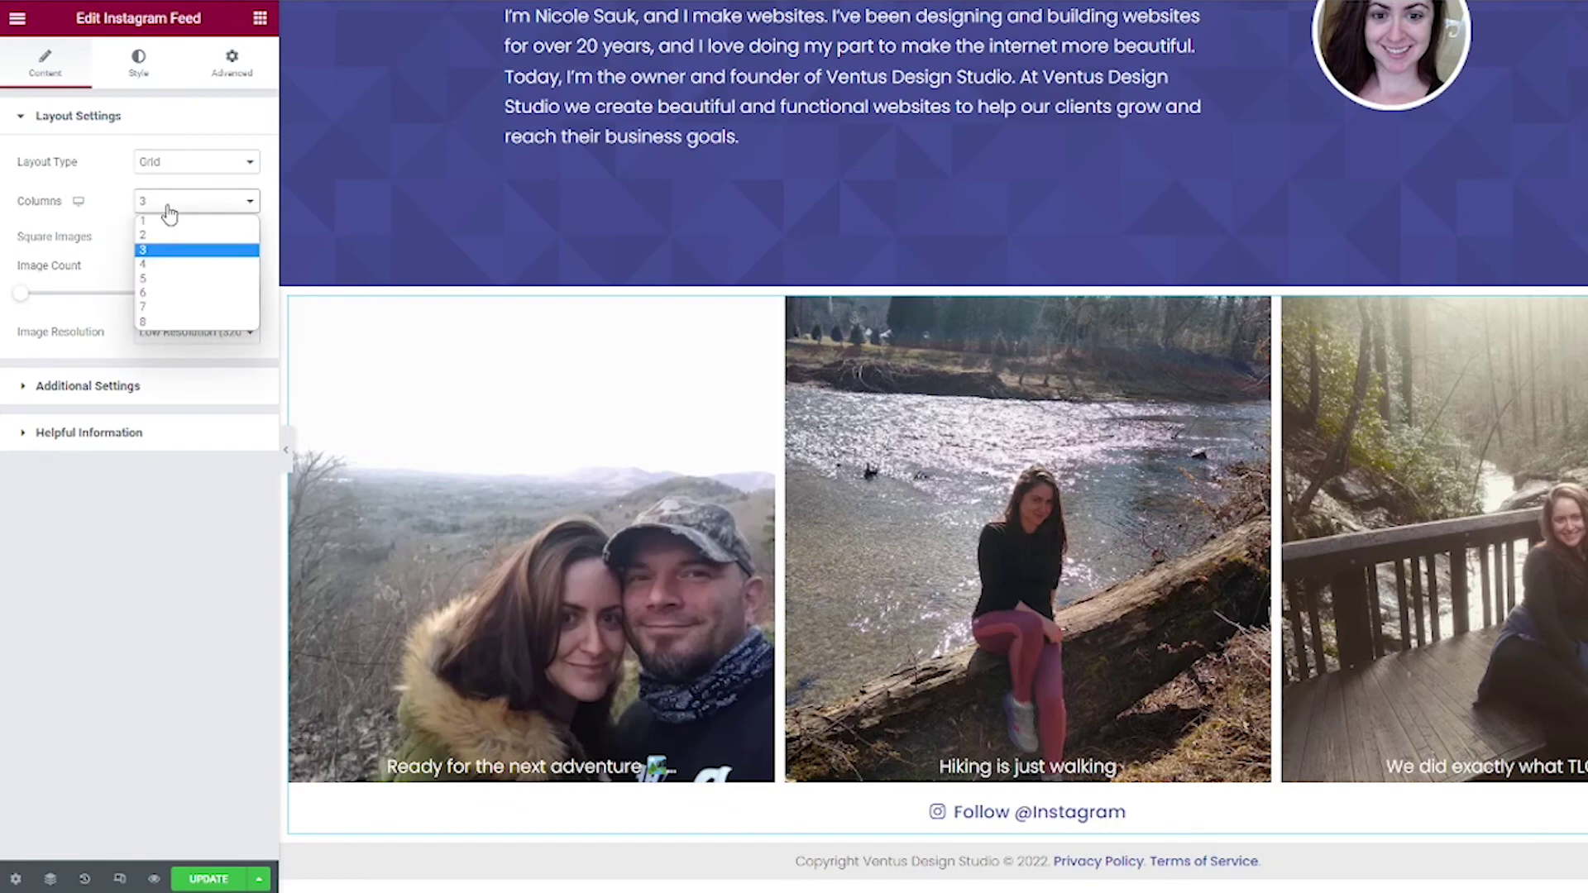
left_click(154, 281)
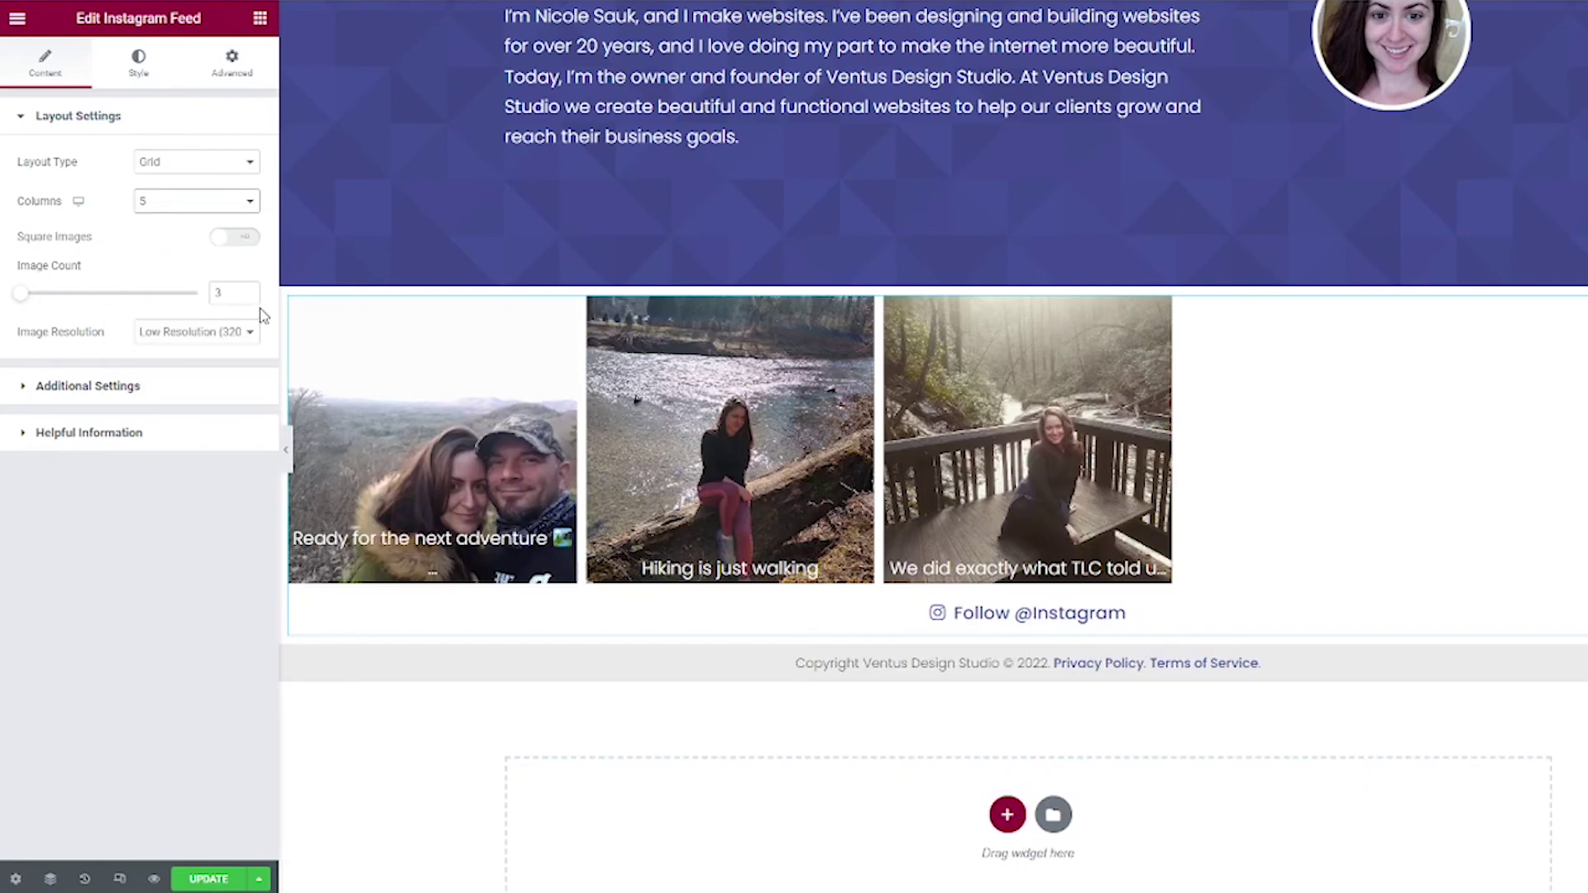
- Set image count to 5, enable square images, and use Standard Resolution (640x640)
left_click_drag(240, 292, 207, 289)
type("5")
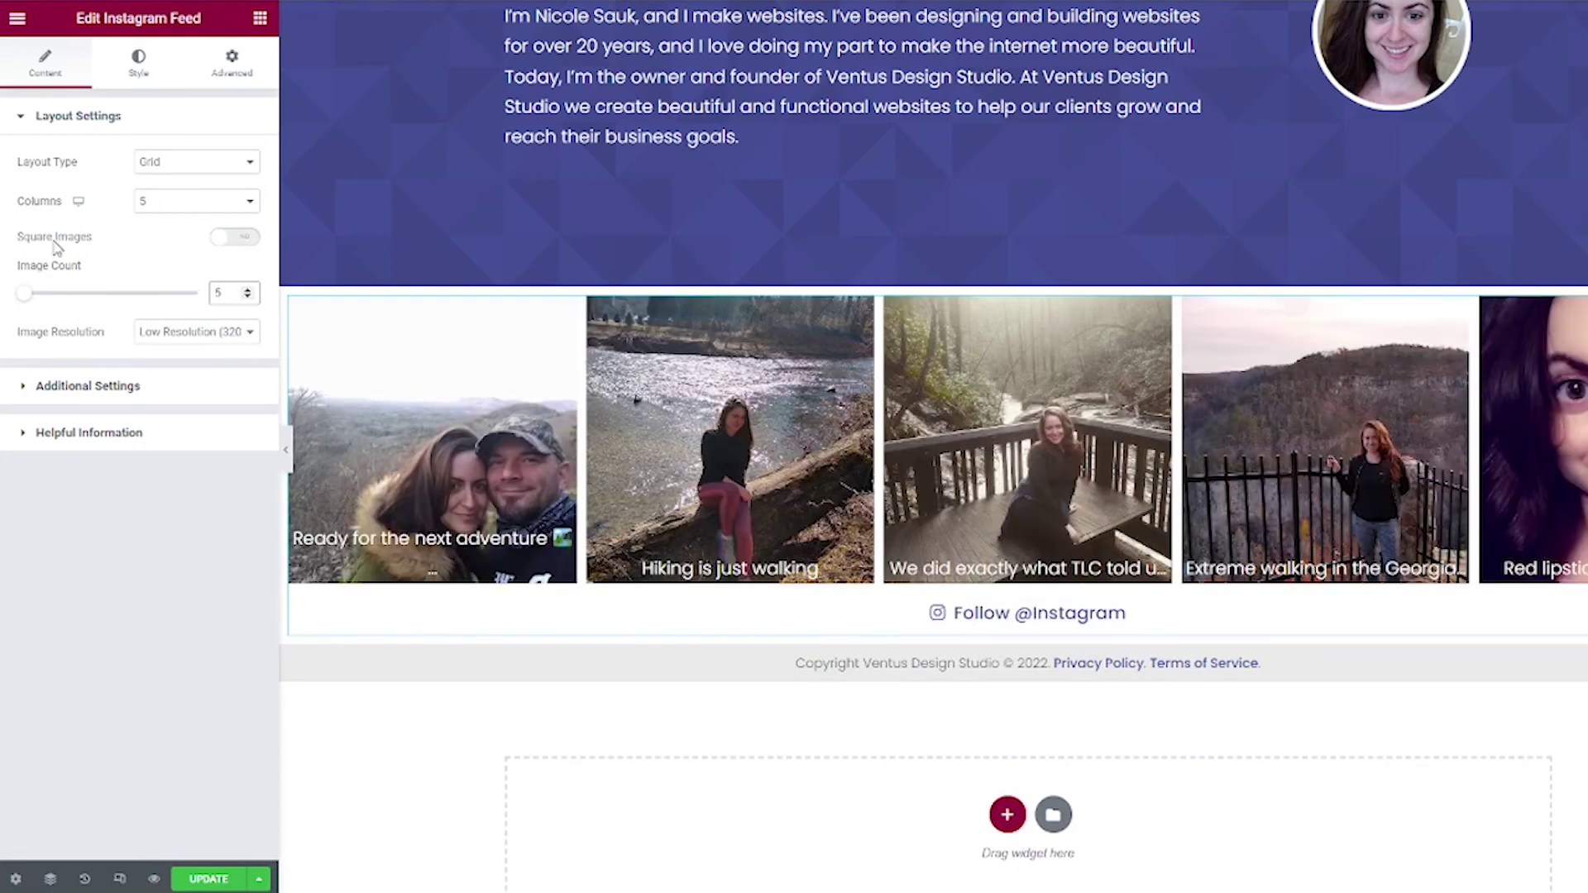
left_click(236, 241)
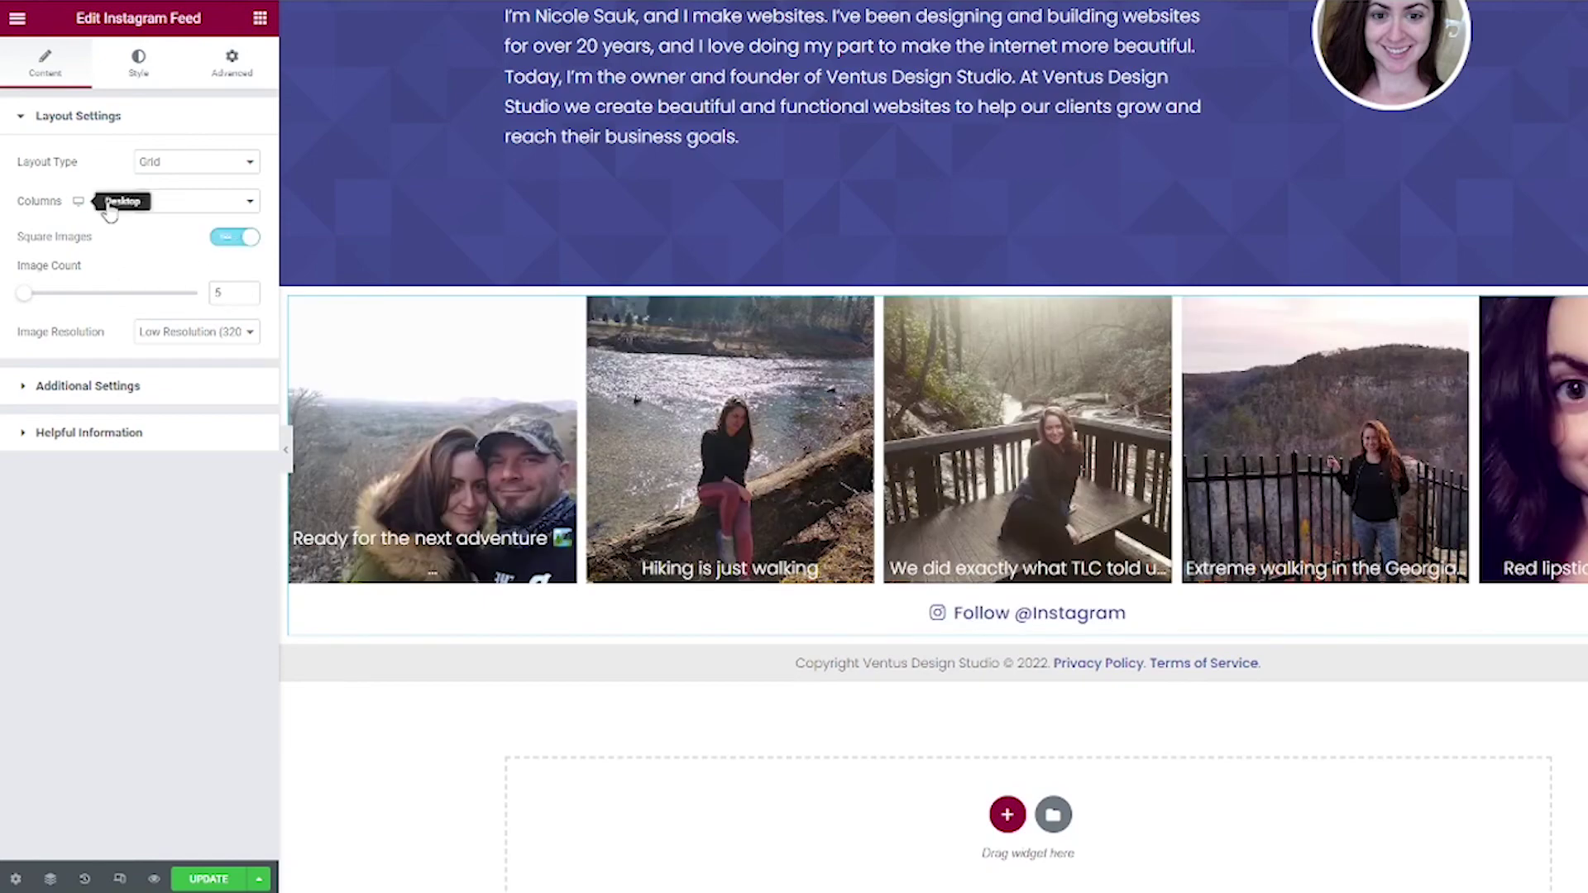
left_click(151, 335)
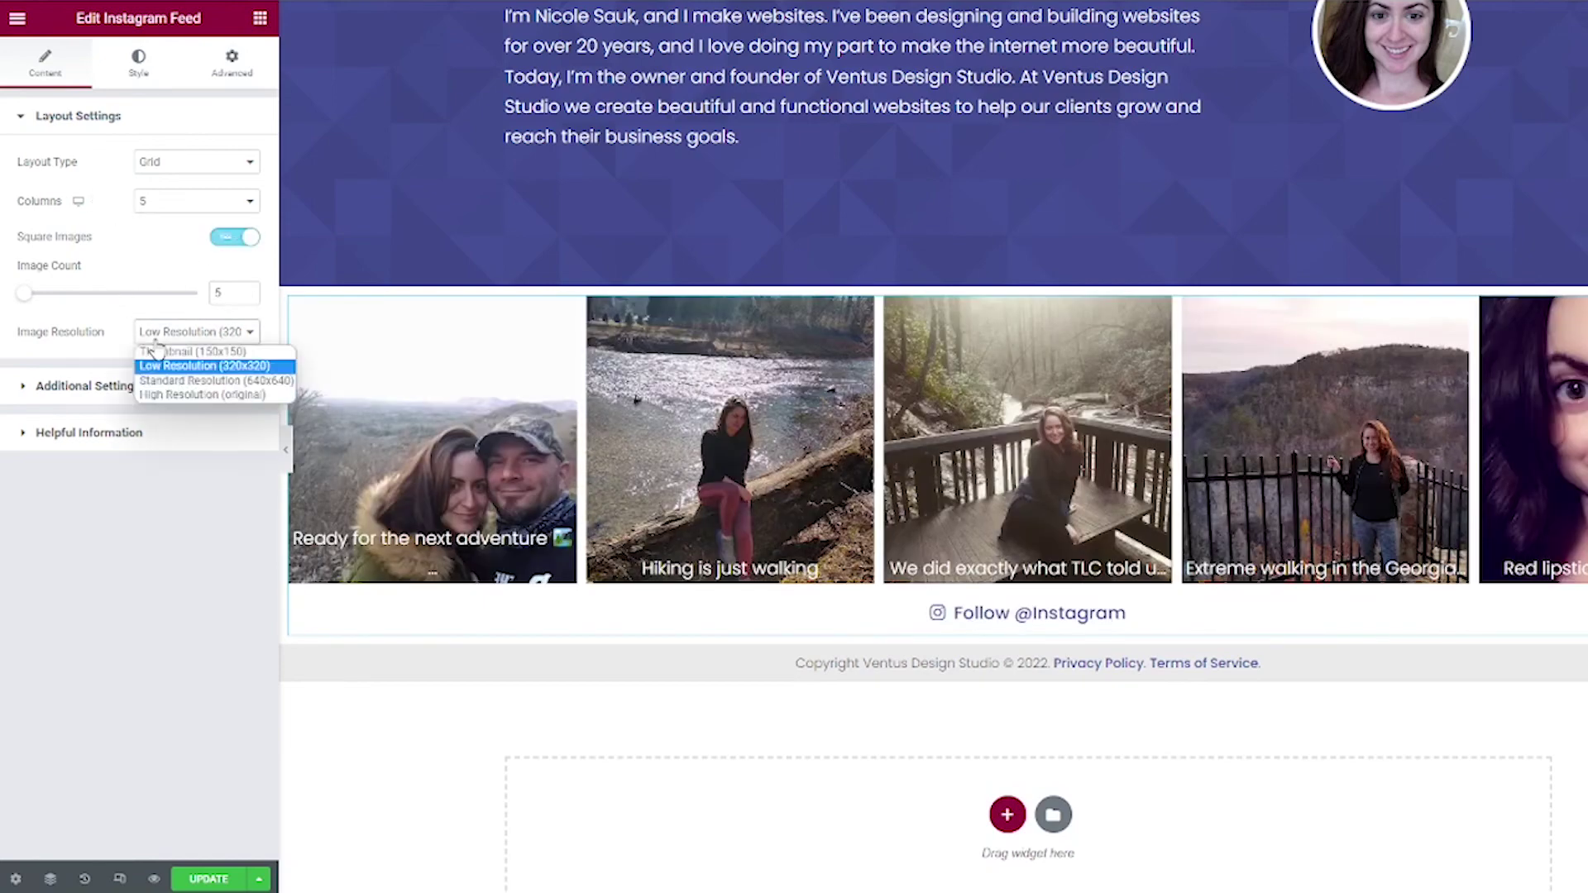
left_click(177, 387)
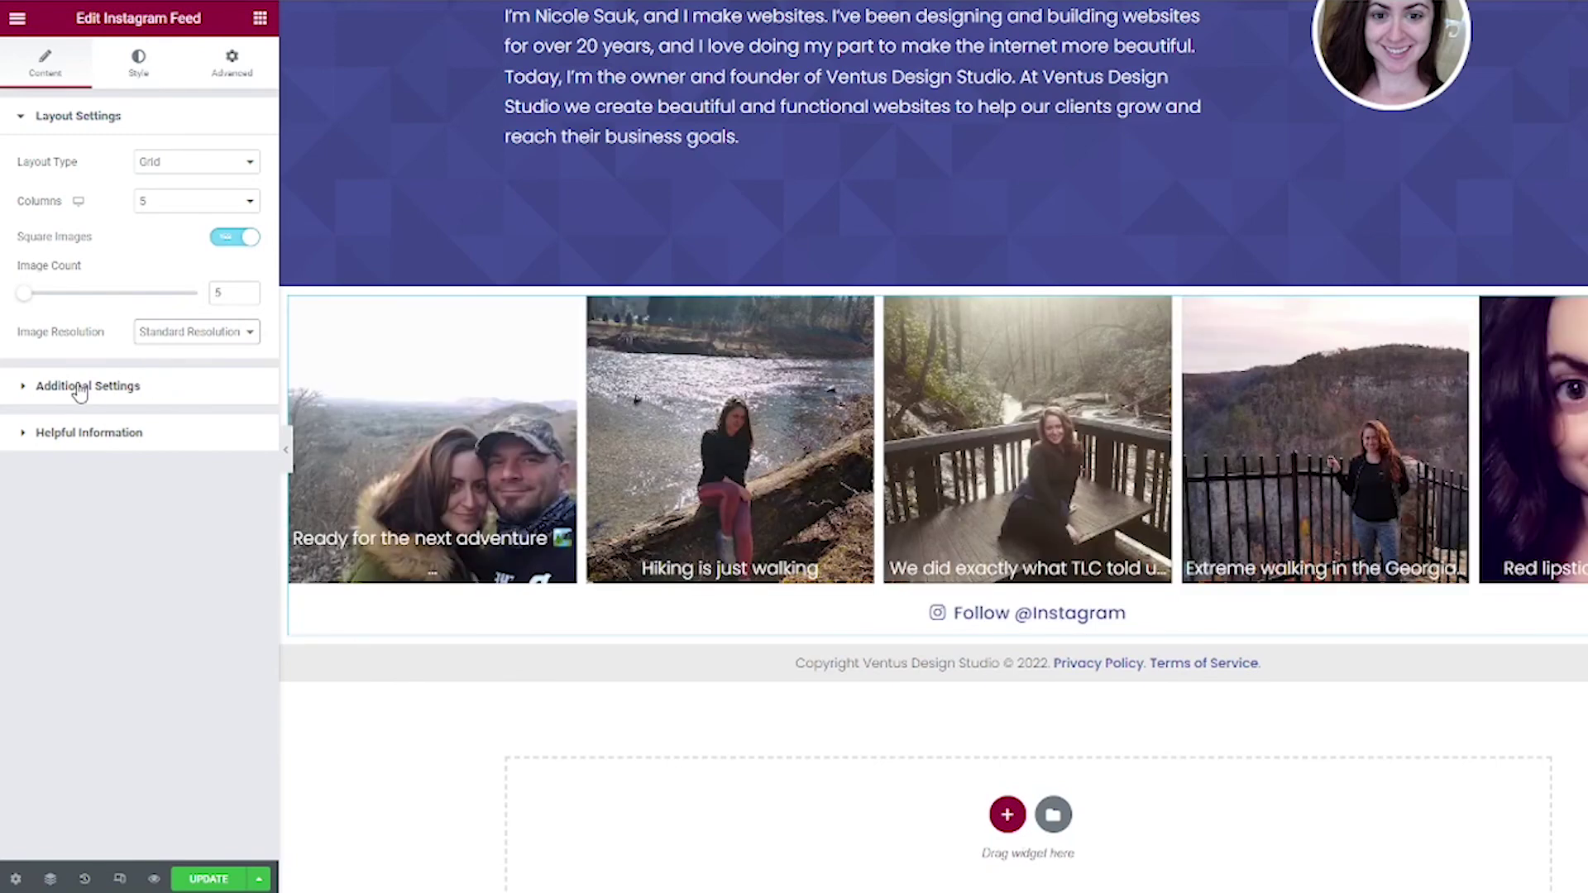
- Switch off Caption in the feed's Additional Settings and update the page
left_click(79, 388)
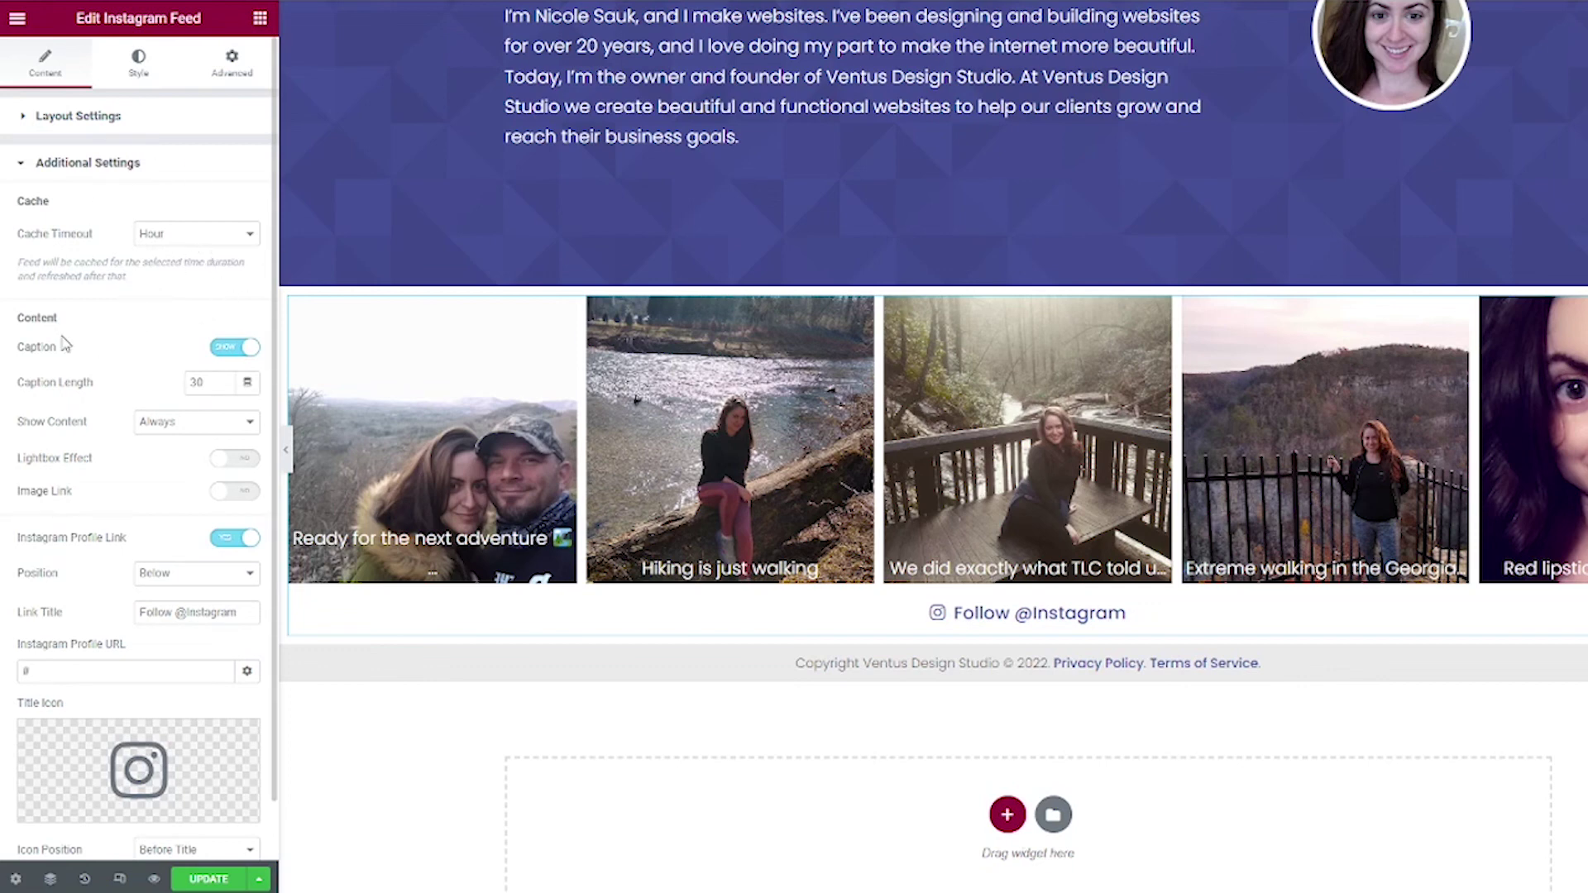
left_click(221, 348)
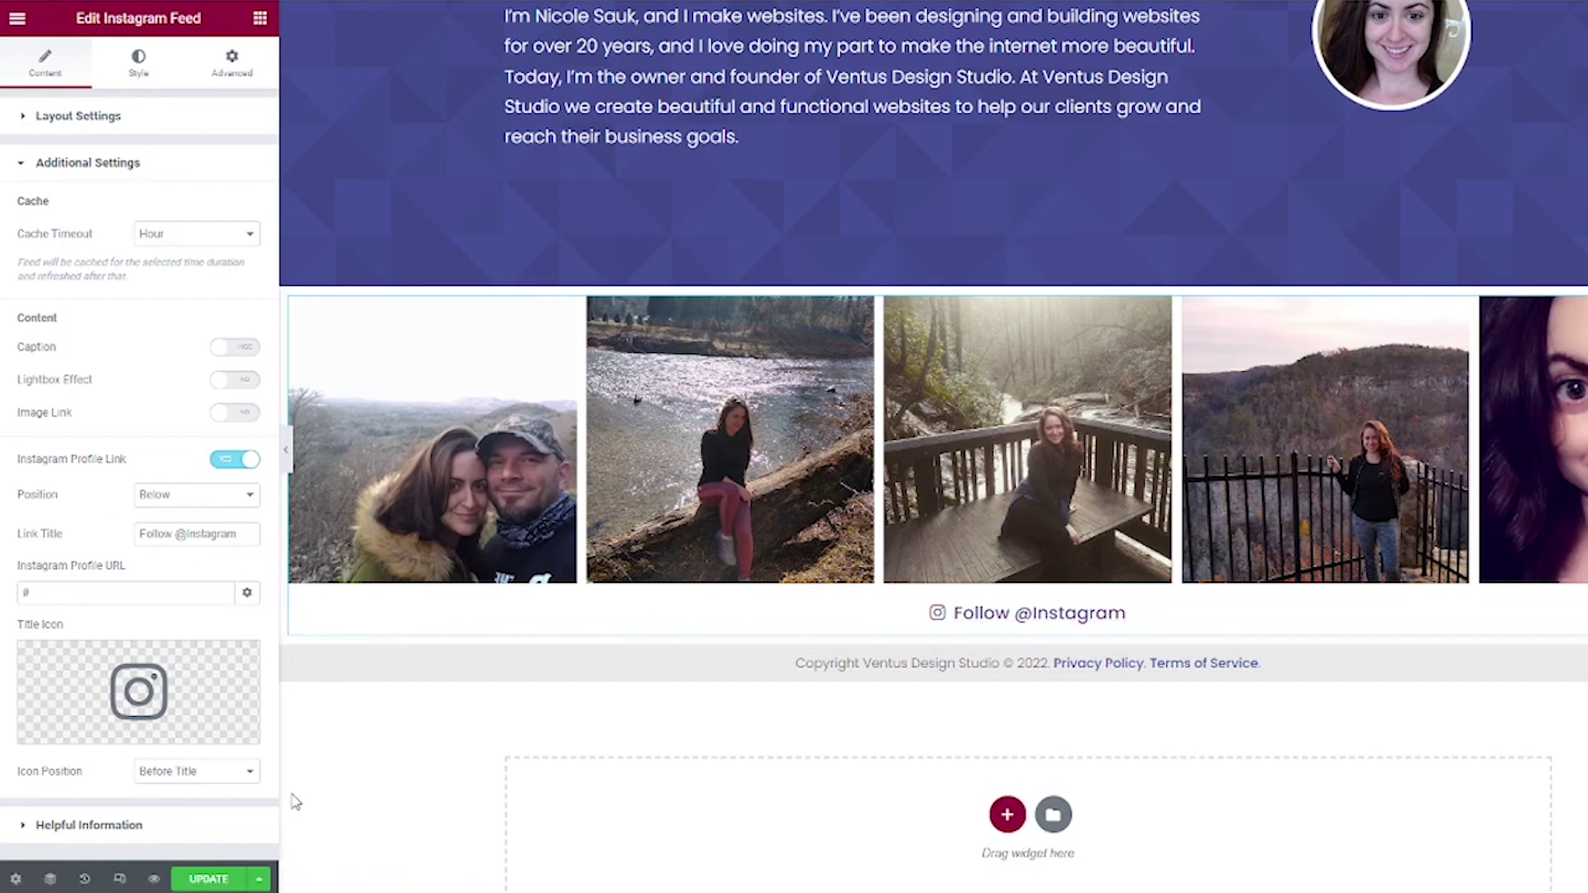
left_click(207, 880)
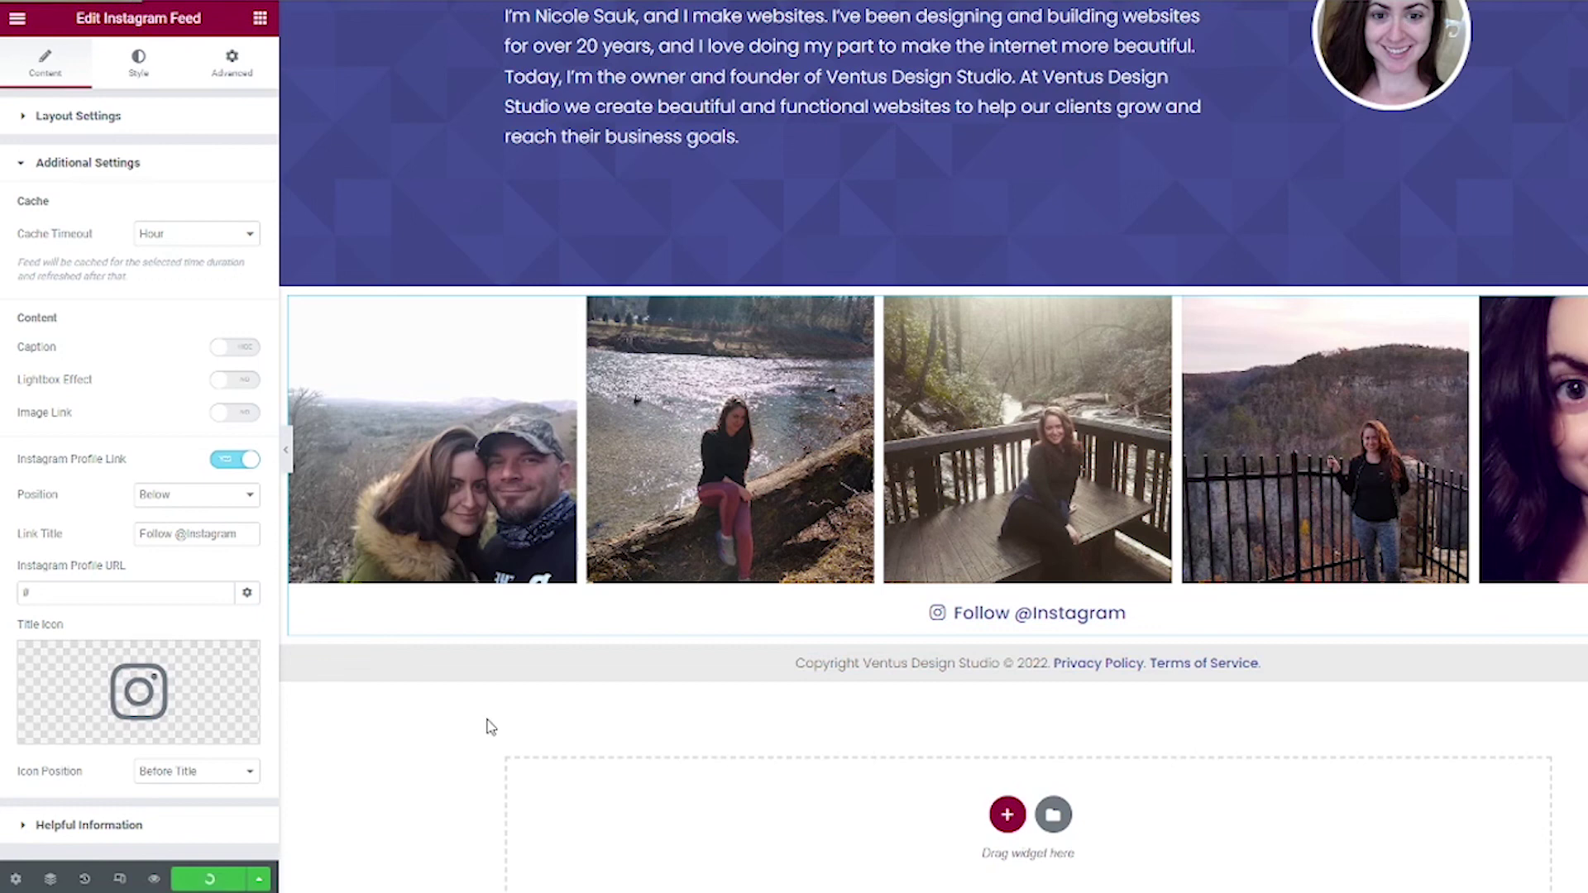
- View the live Website Roadmap page and scroll to the five-photo feed below About Me
left_click(17, 18)
left_click(135, 439)
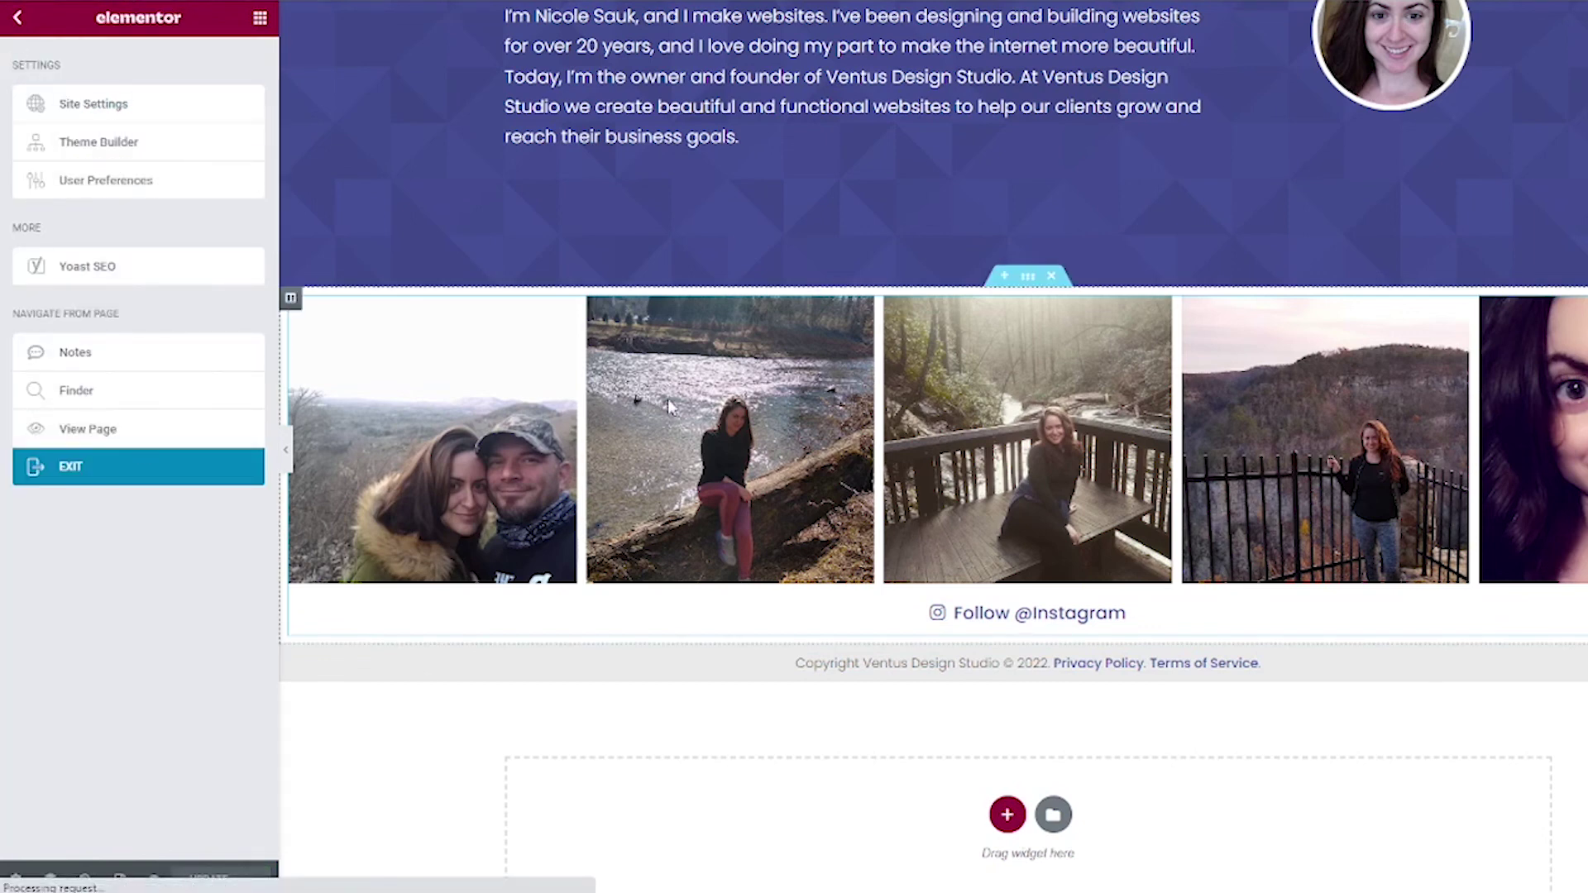
scroll(598, 440, "down", 15)
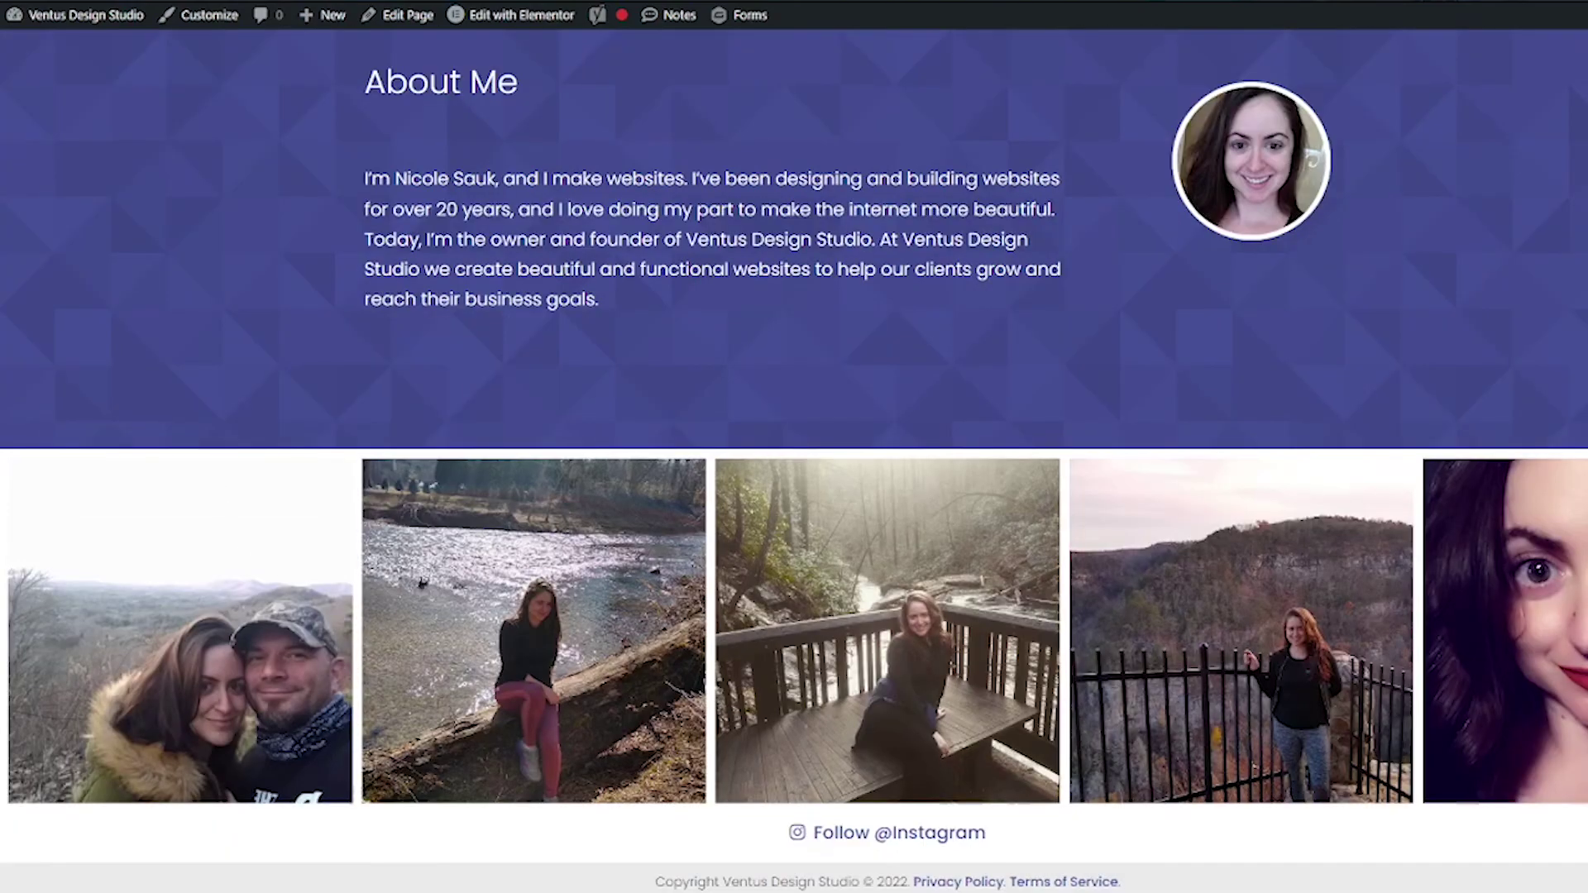